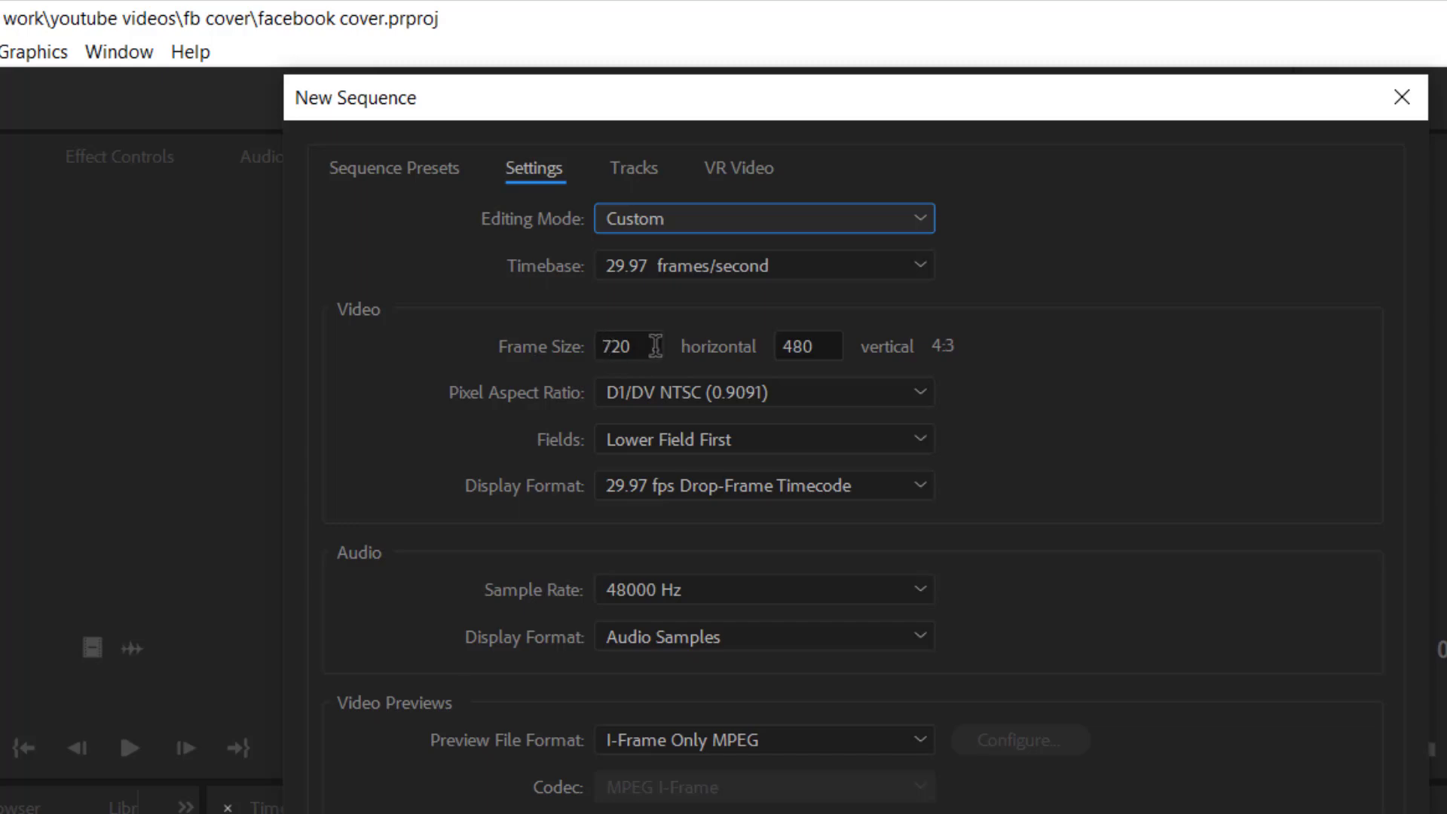
- Set the new sequence's frame size to 820 by 462 and its pixel aspect ratio to Square Pixels (1.0)
left_click(633, 346)
type("820")
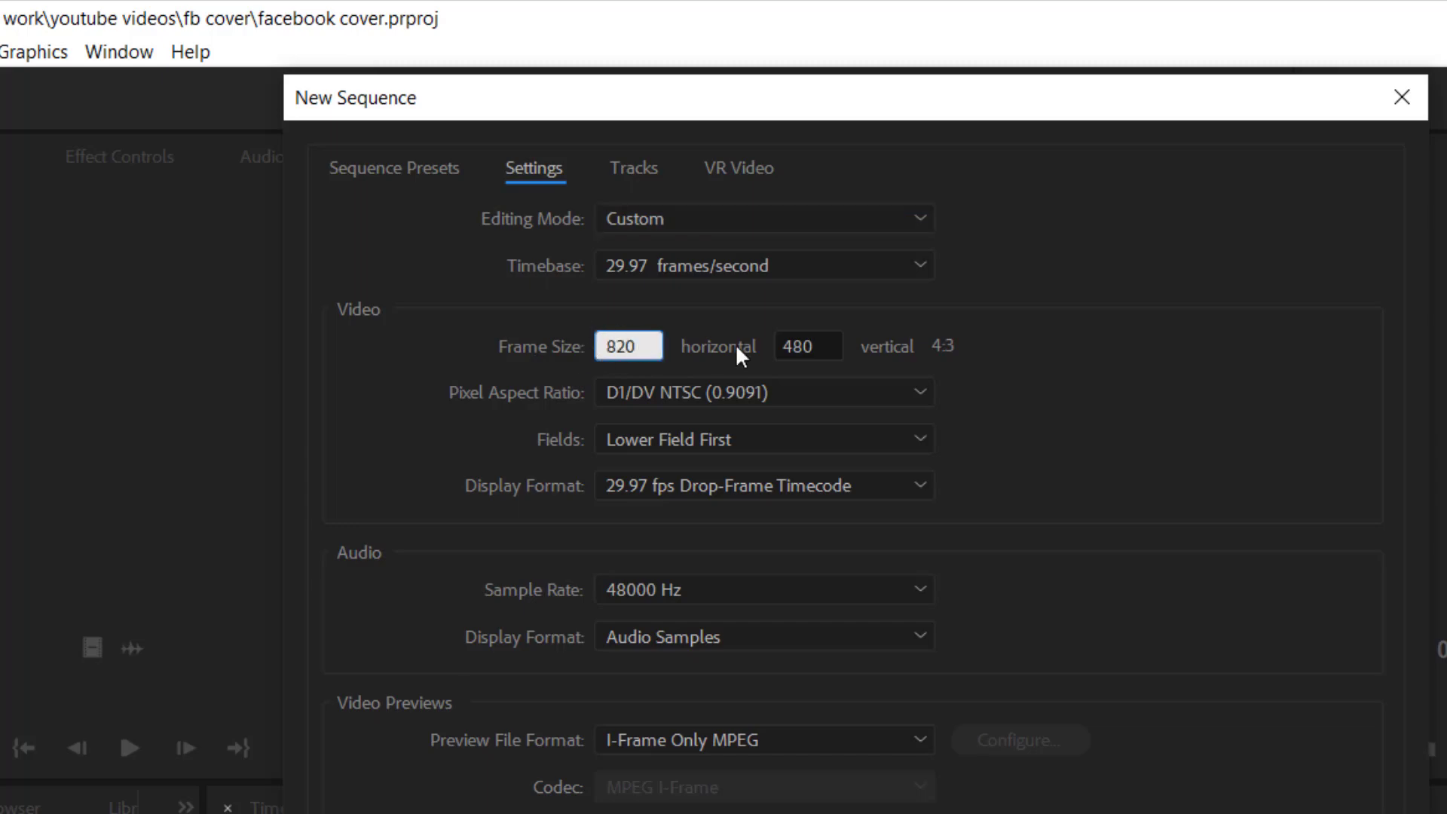
left_click(825, 346)
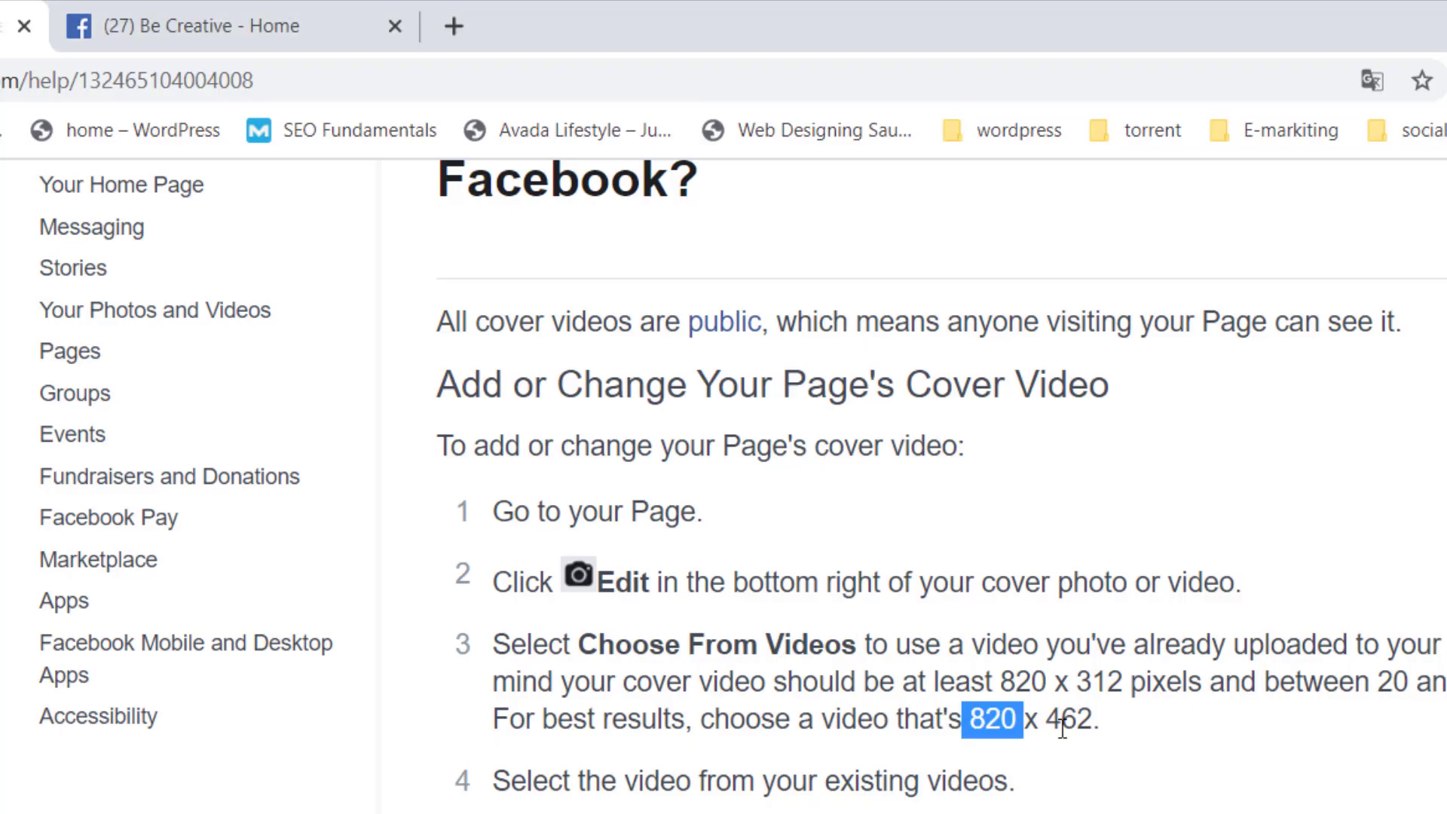
double_click(1066, 722)
key("ctrl+c")
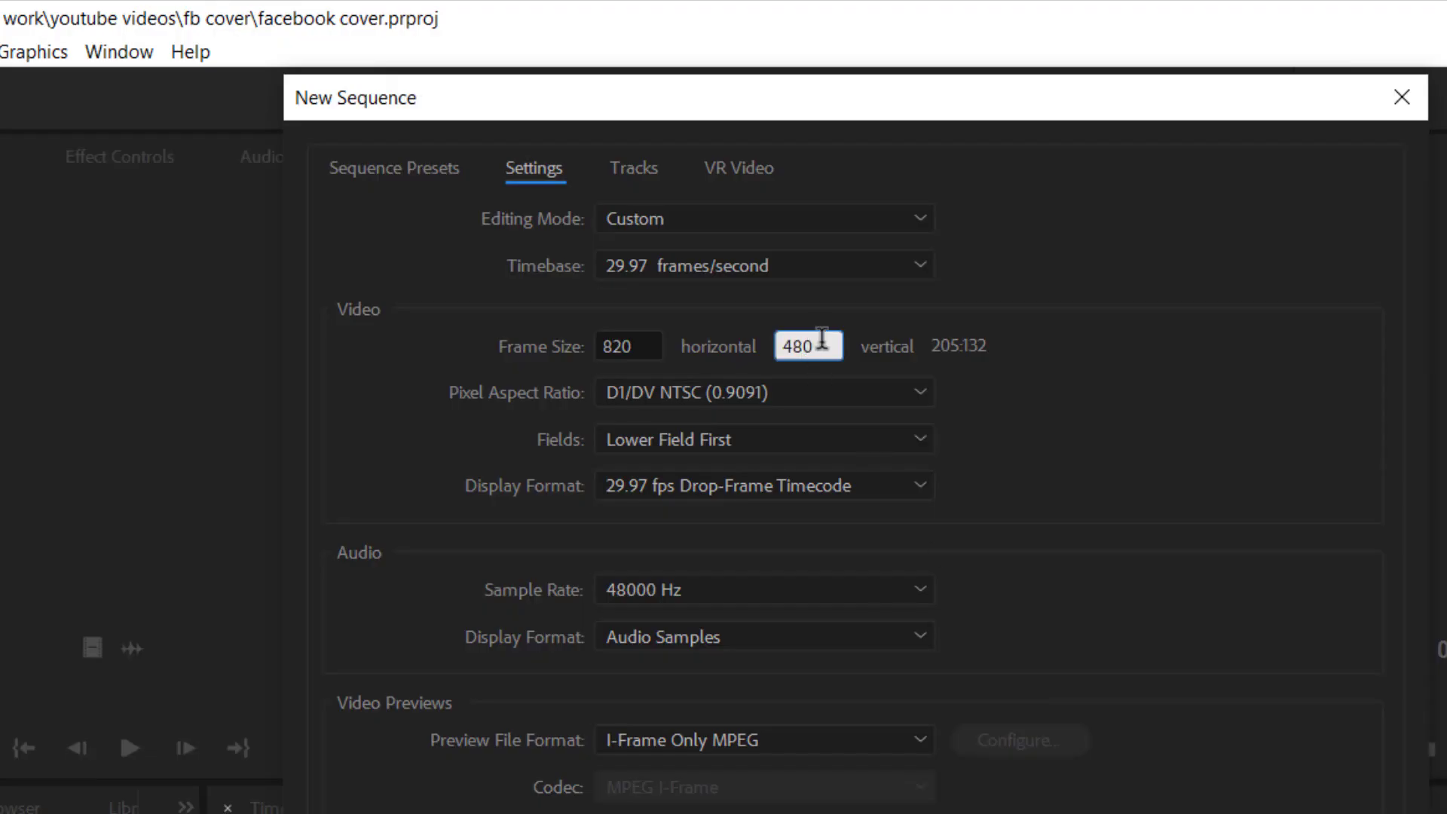
double_click(822, 341)
key("ctrl+v")
left_click(810, 397)
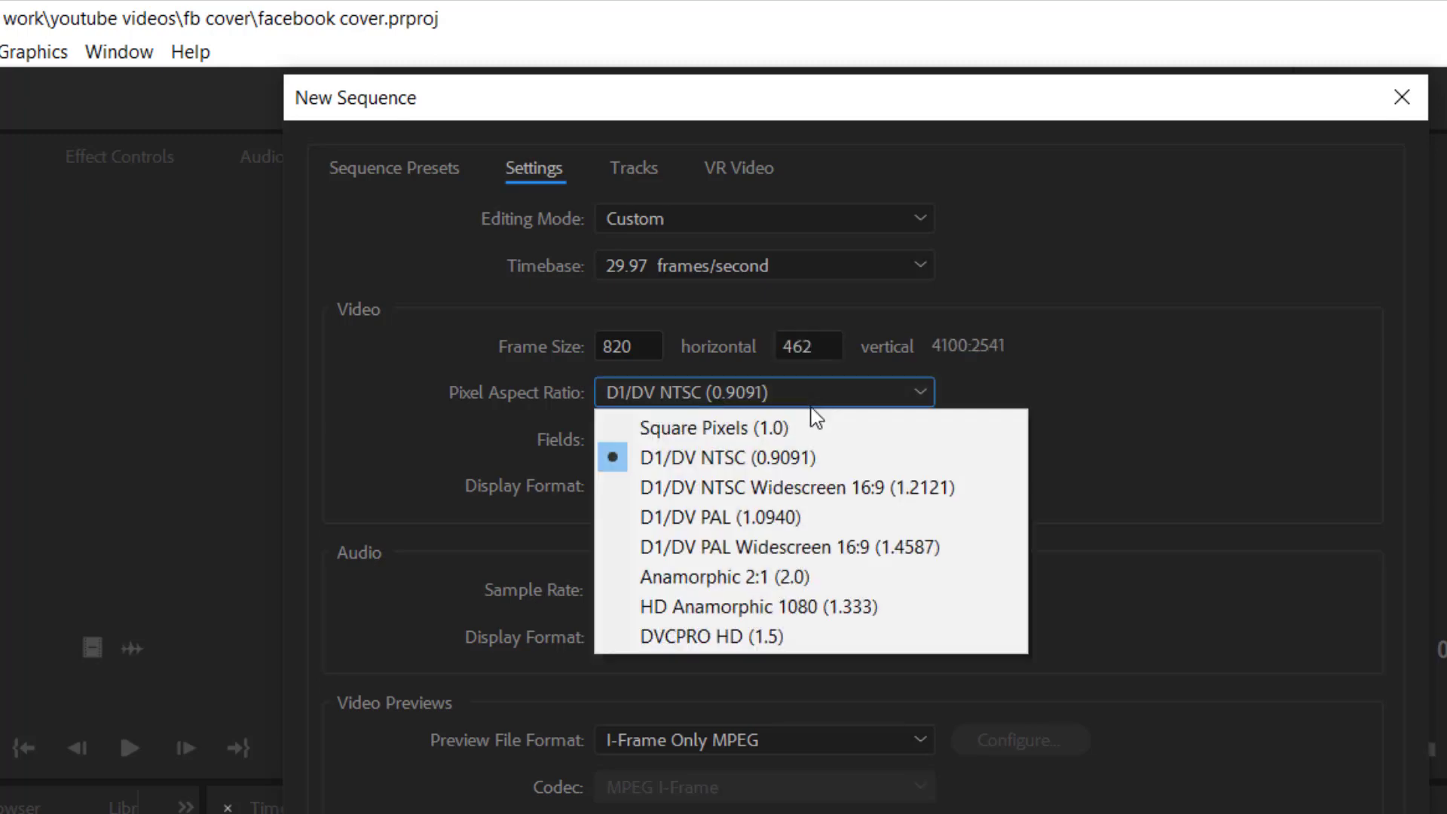
left_click(810, 426)
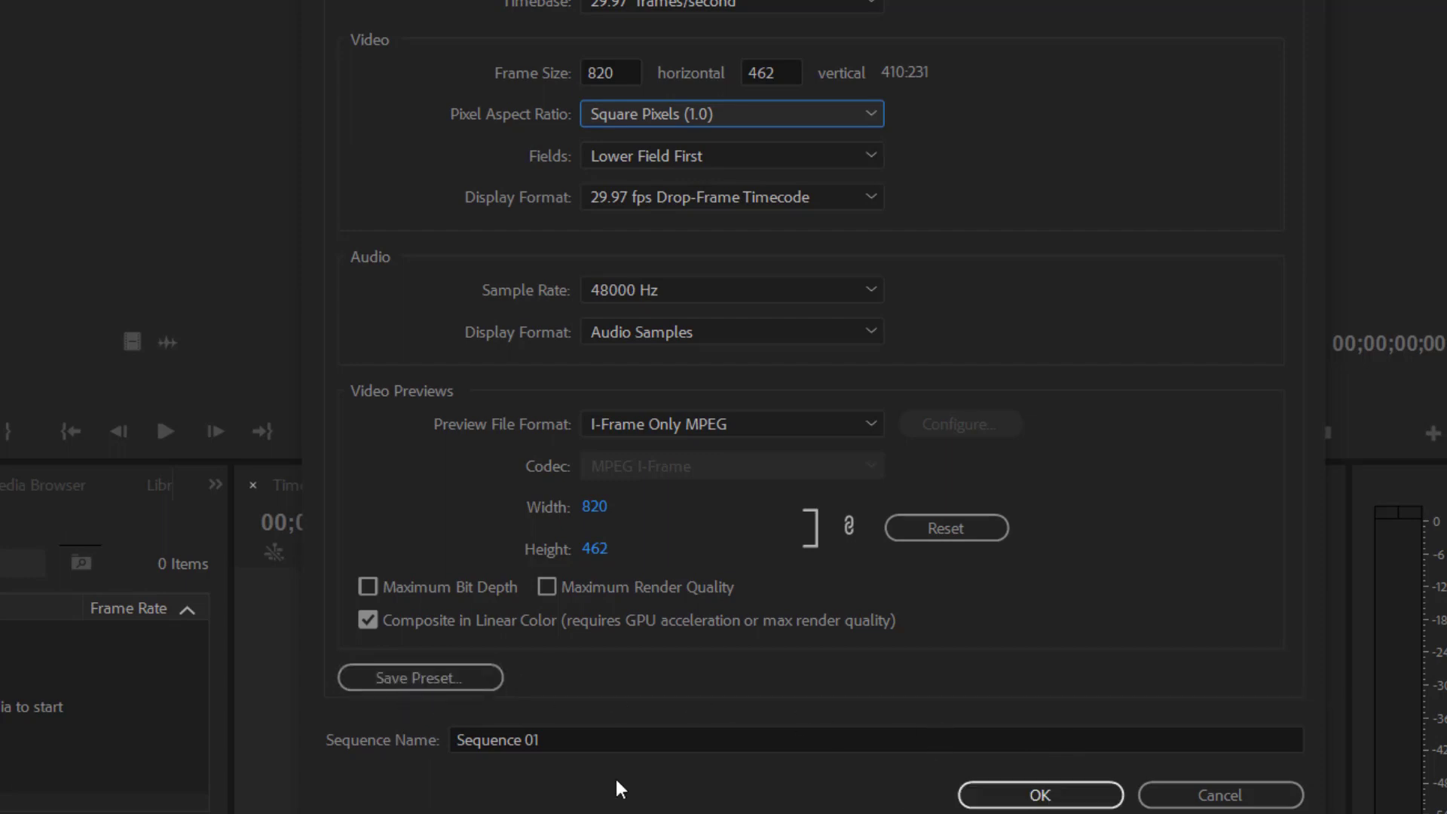
- Name the sequence "fb cover" and create it
left_click_drag(609, 729, 442, 739)
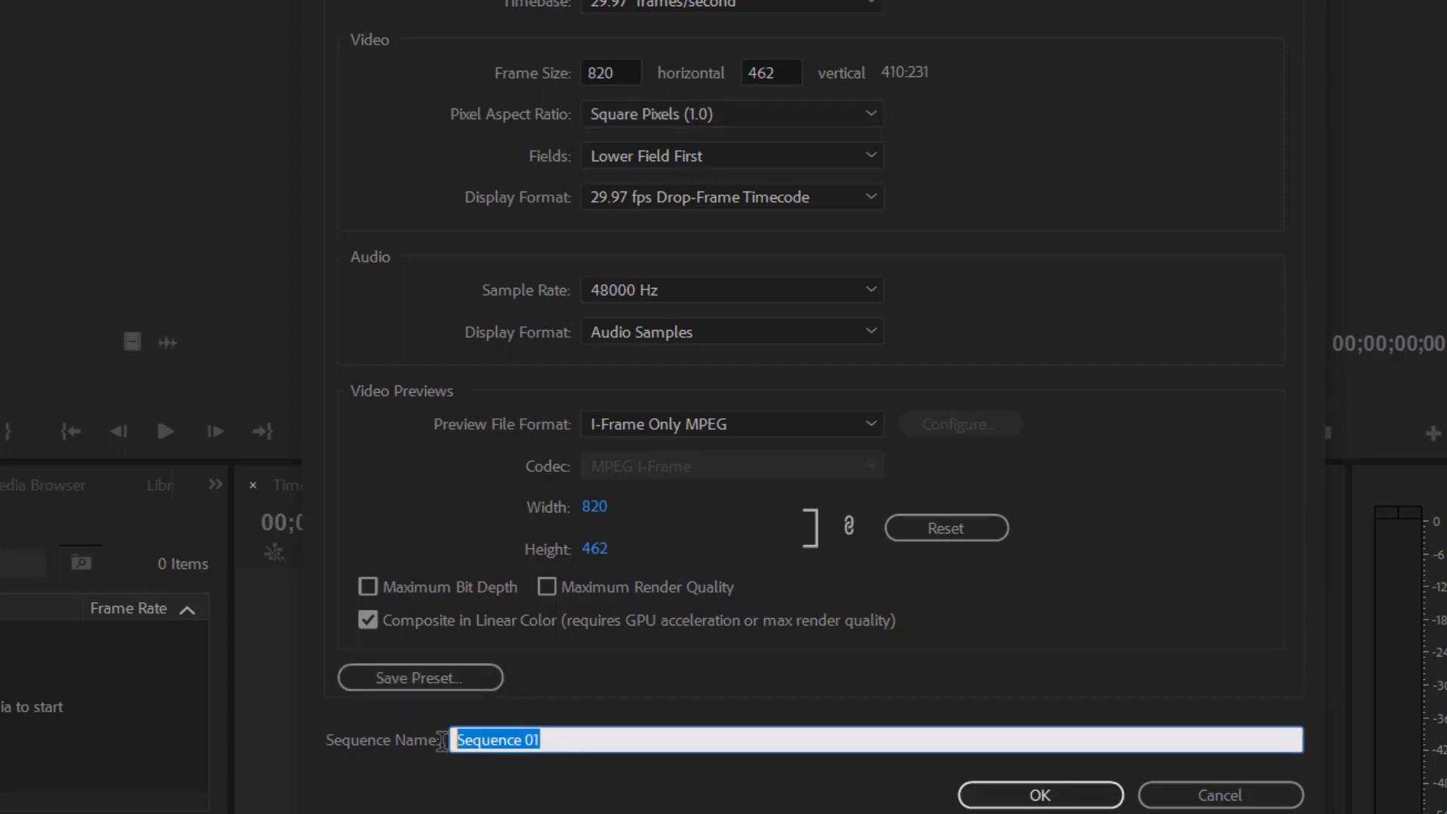
type("fb cover")
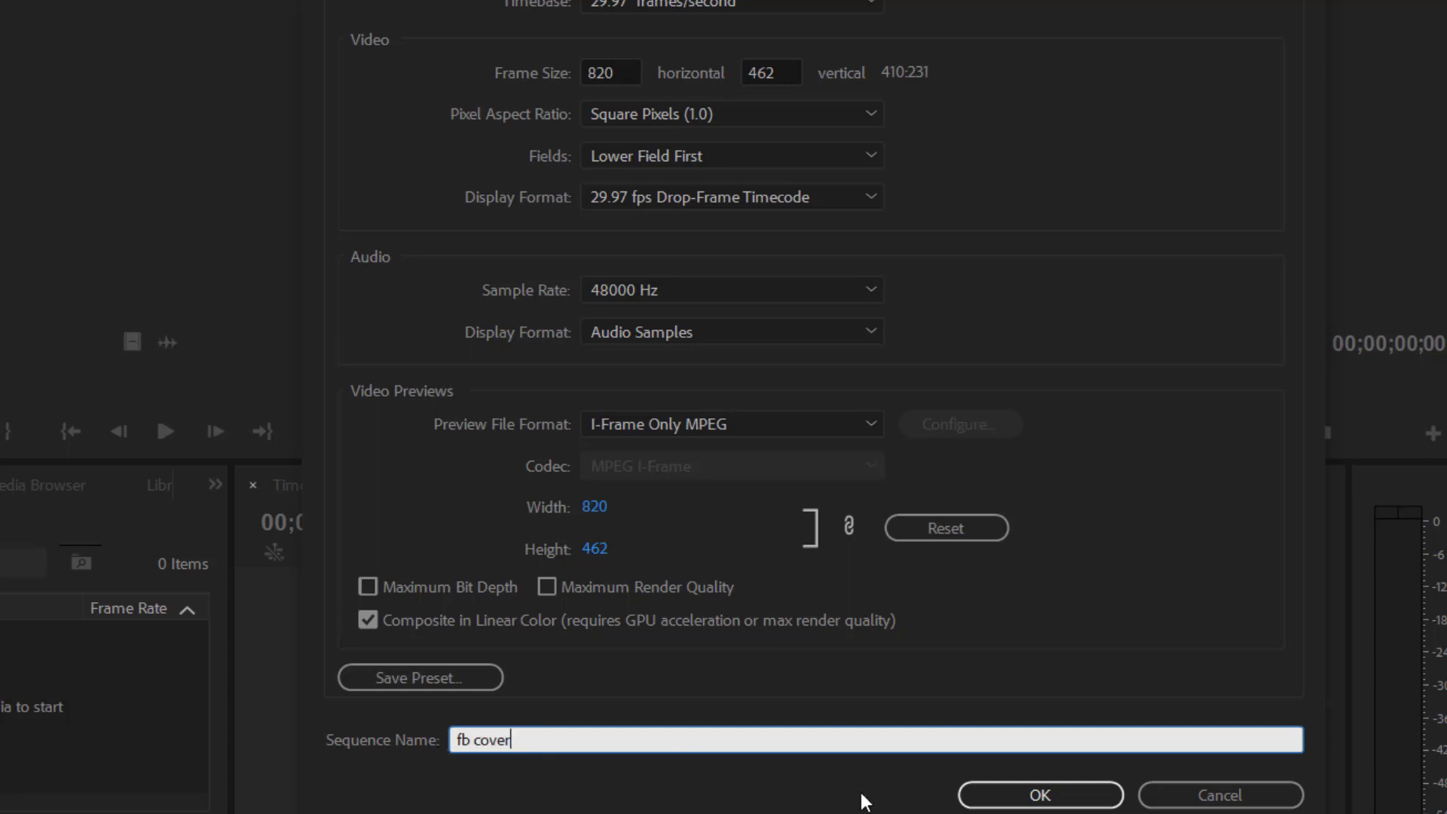
left_click(1019, 791)
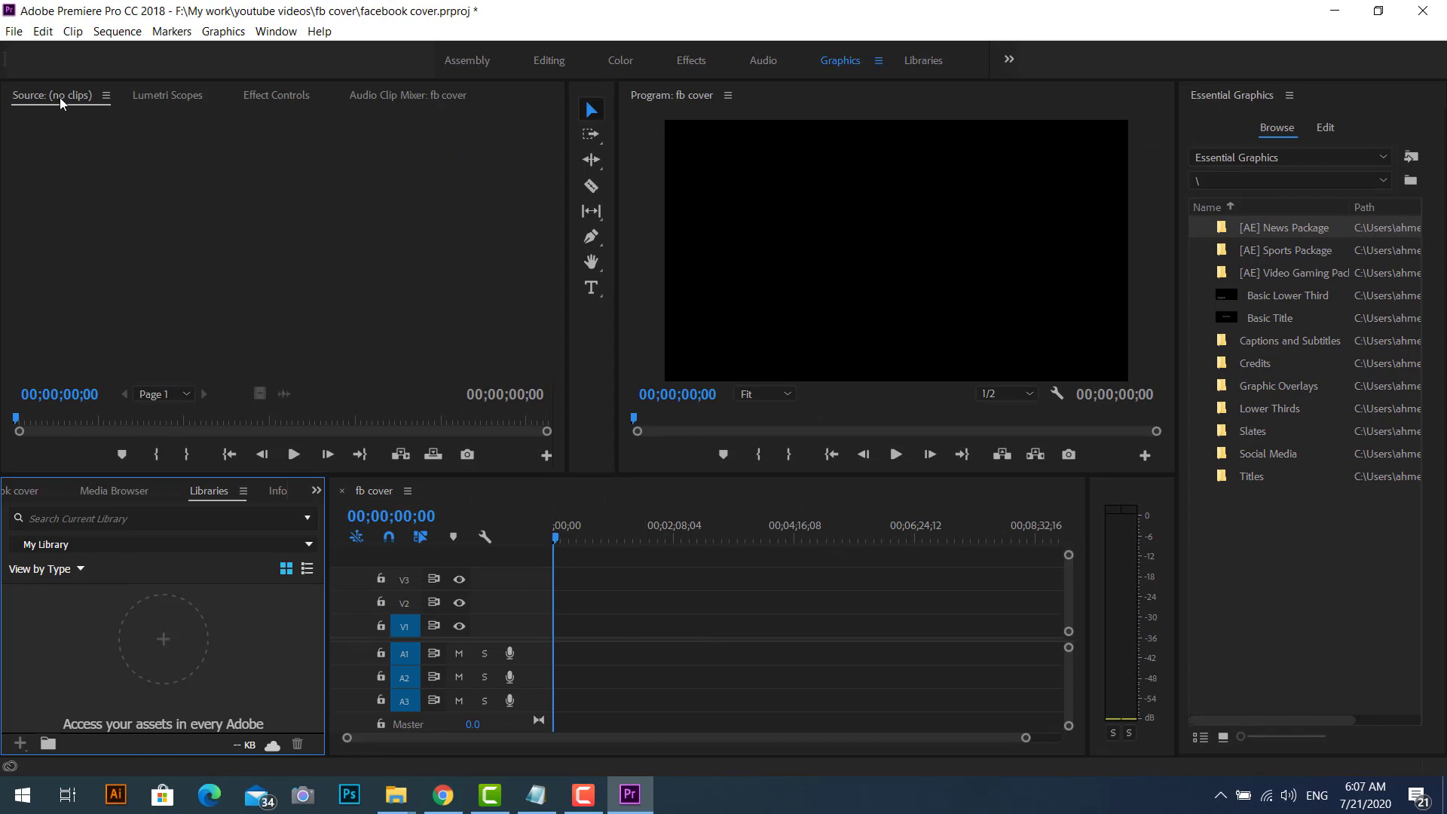
- Import 3D - 24715.mp4, Social Media - 1360.mp4 and Fly_Through_Social_Networks_White.mp4 from the Downloads folder
left_click(13, 31)
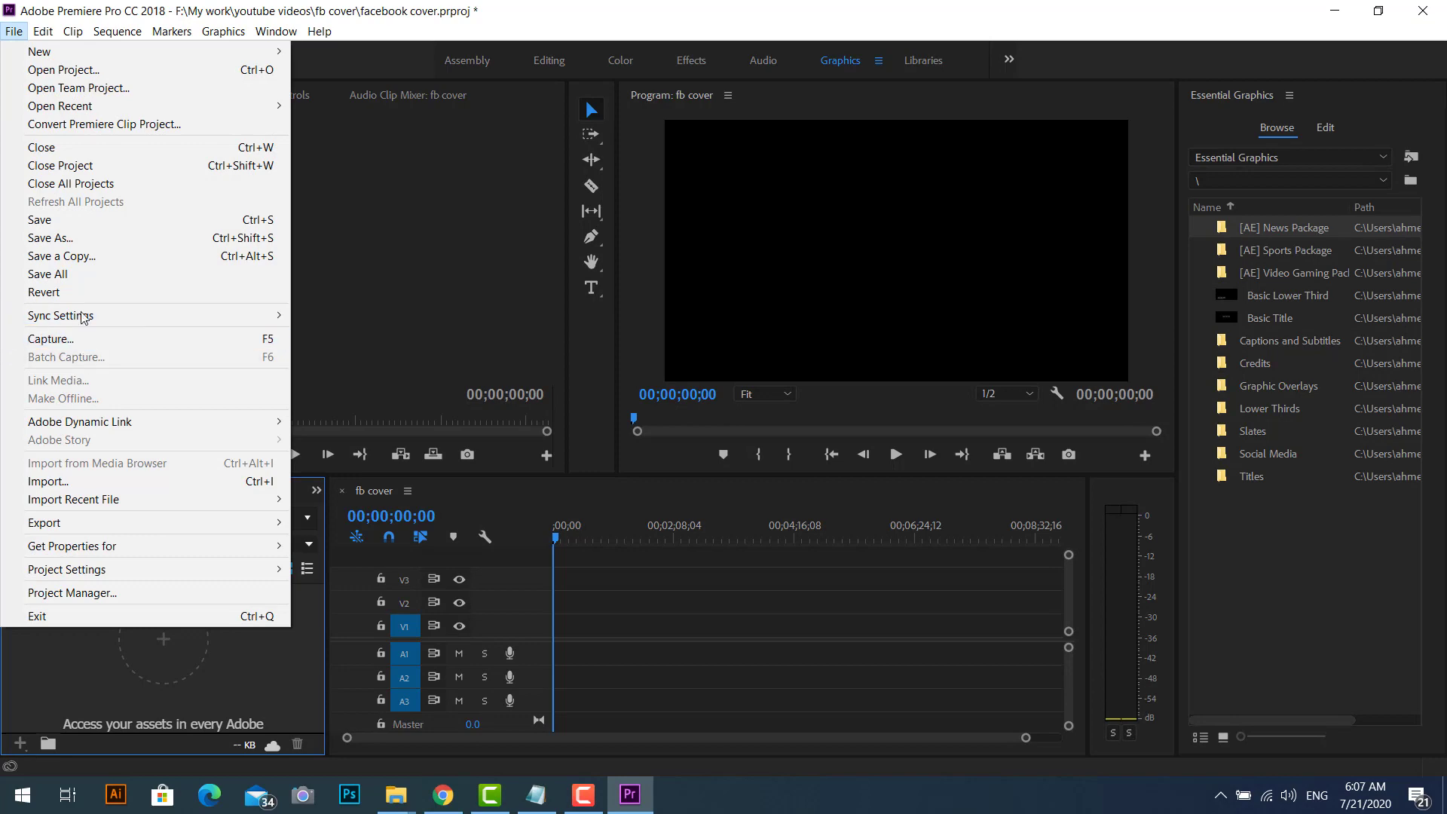
left_click(122, 483)
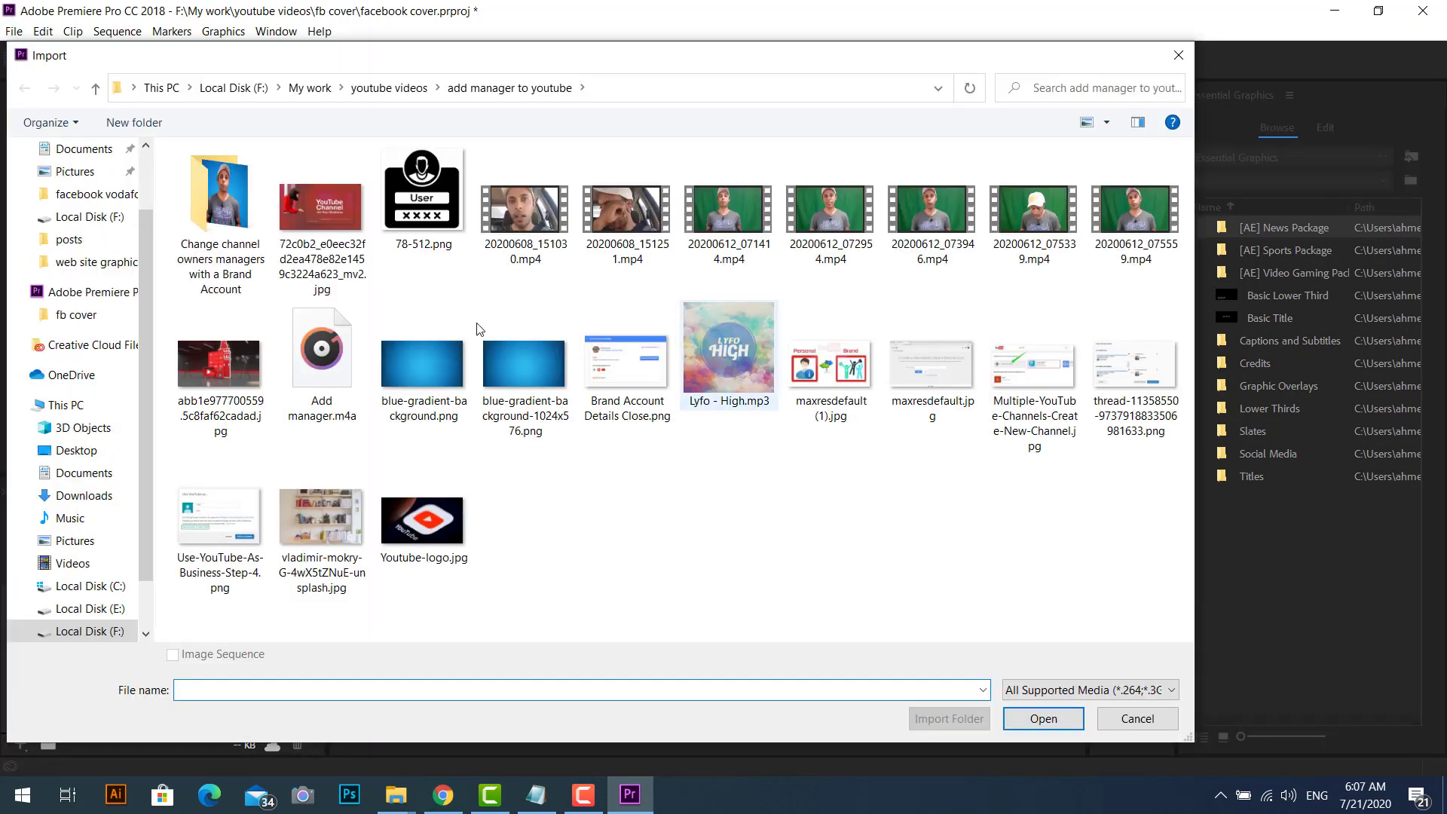
scroll(132, 211, "up", 2)
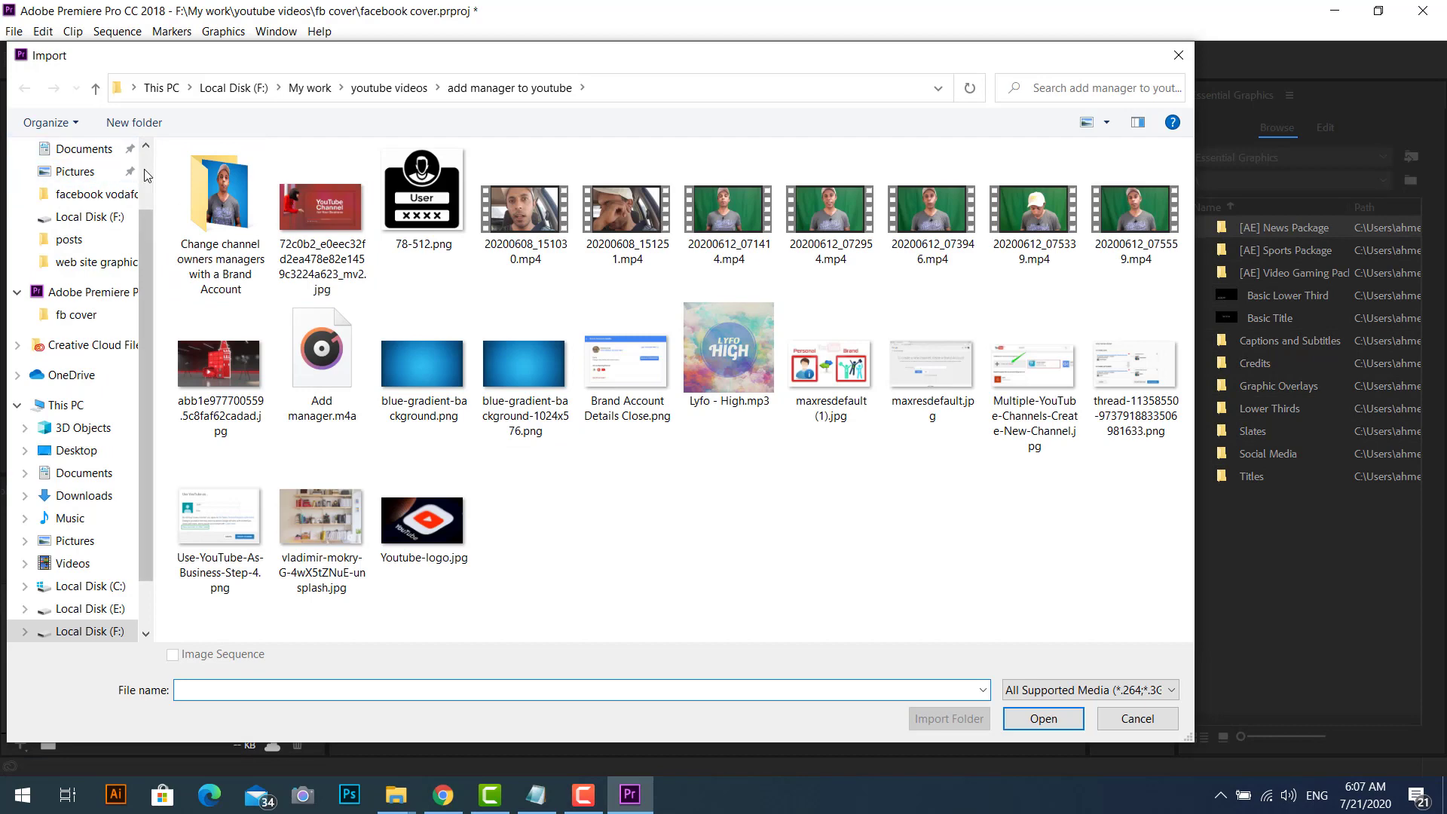
left_click(80, 209)
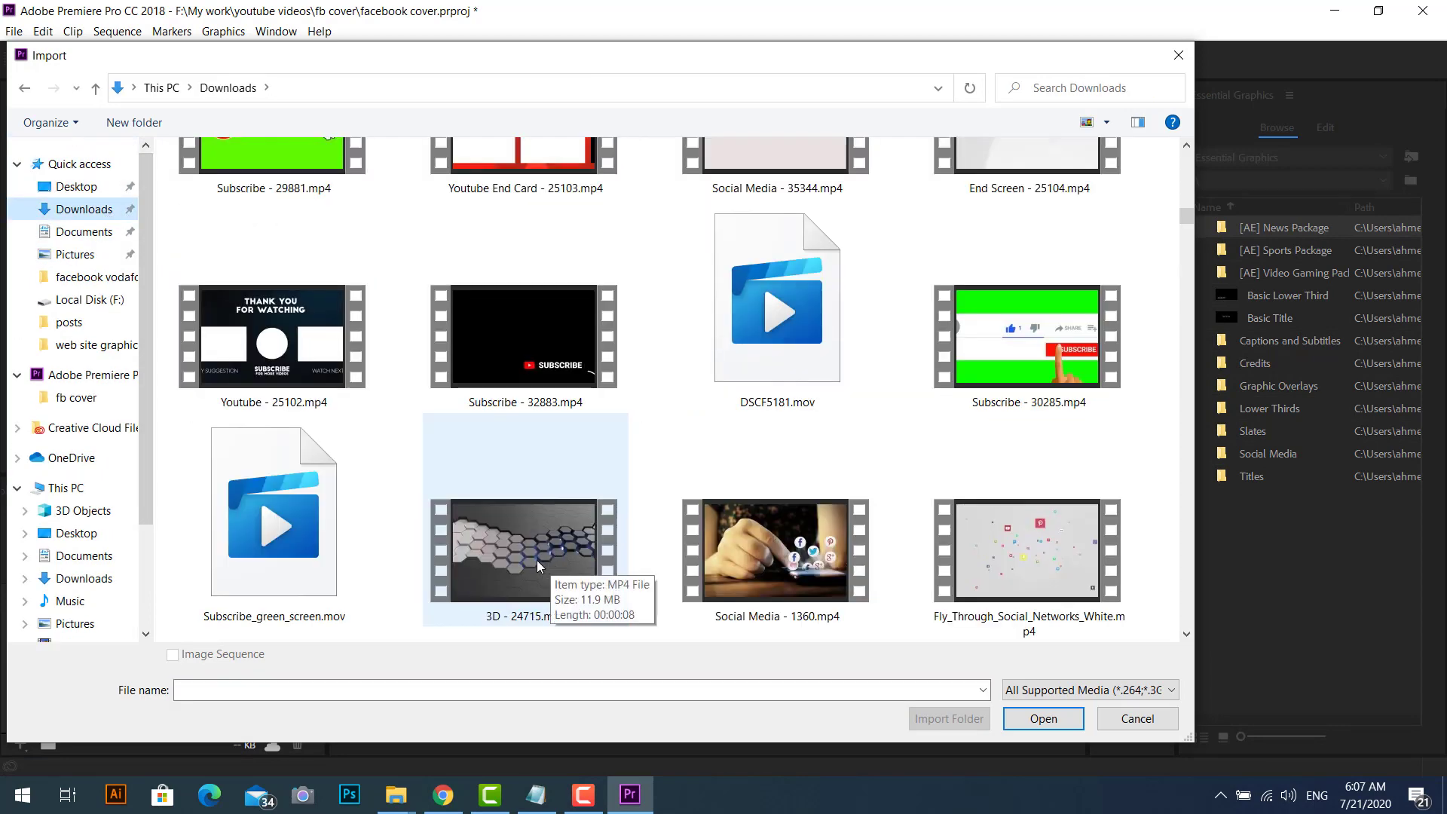
left_click(539, 559)
left_click(790, 571, "ctrl")
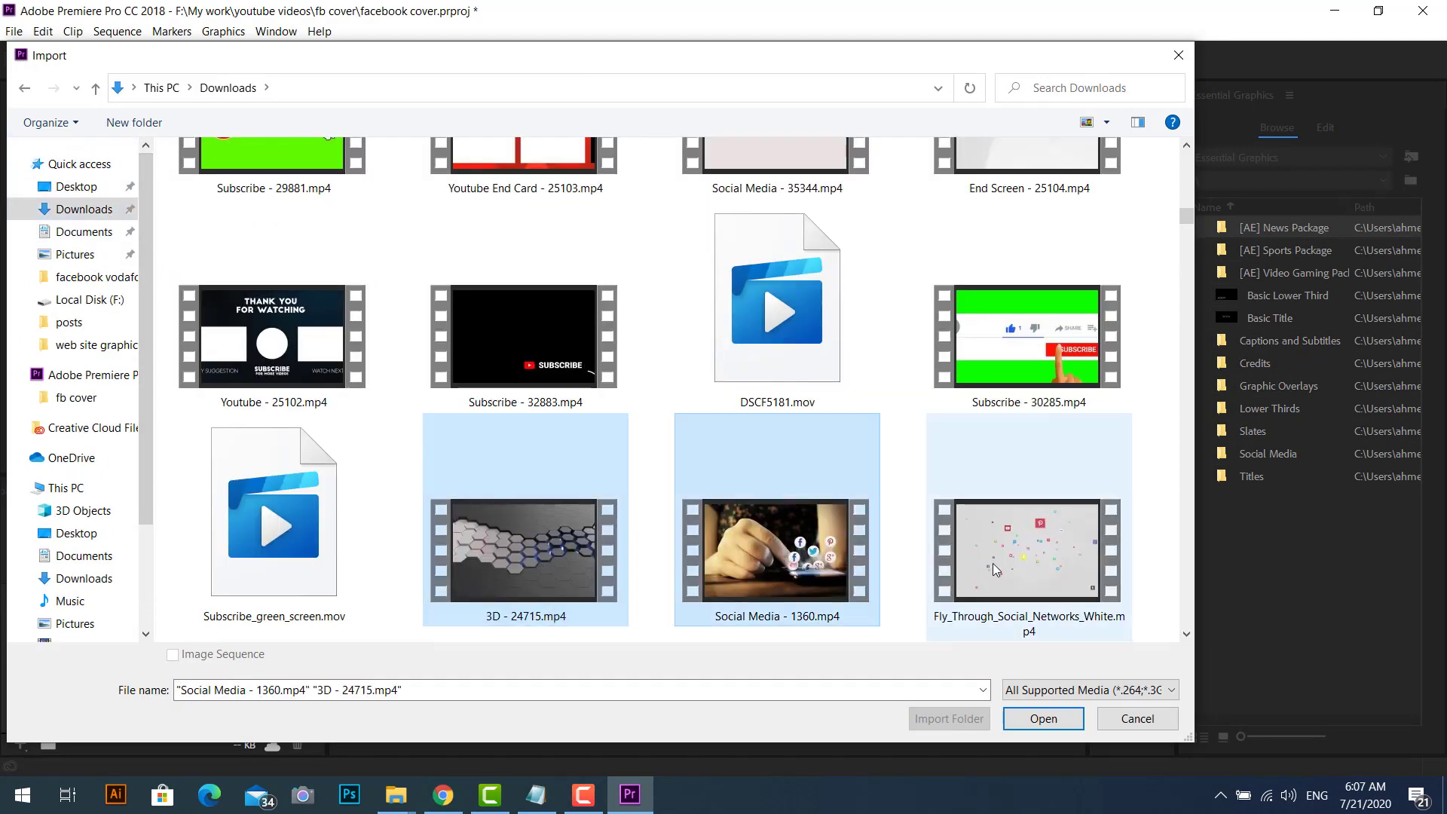
left_click(1029, 558, "ctrl")
left_click(1054, 724)
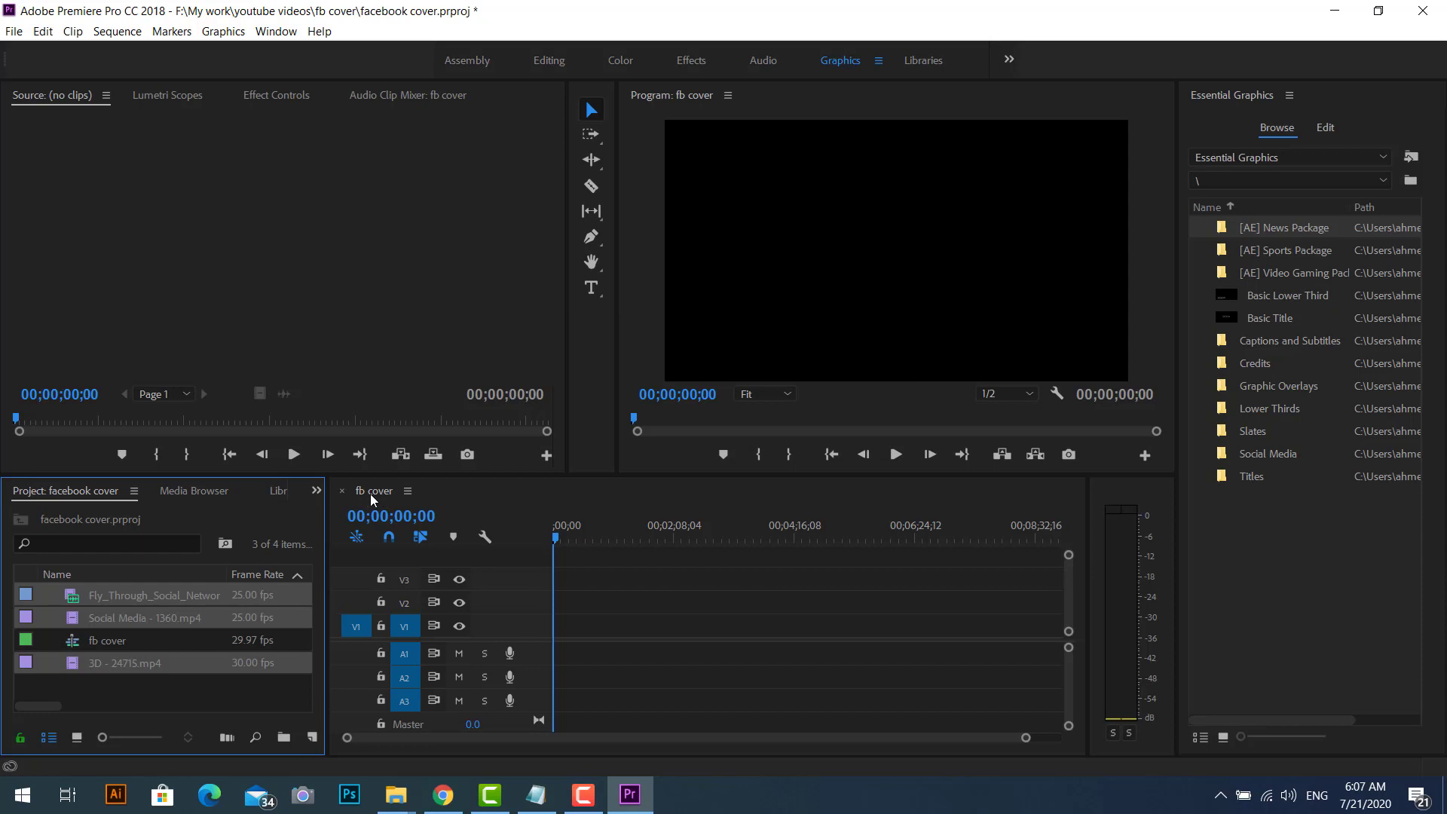
- Place 3D - 24715.mp4 at the start of video track V1, keeping the existing sequence settings
left_click(210, 688)
left_click(125, 664)
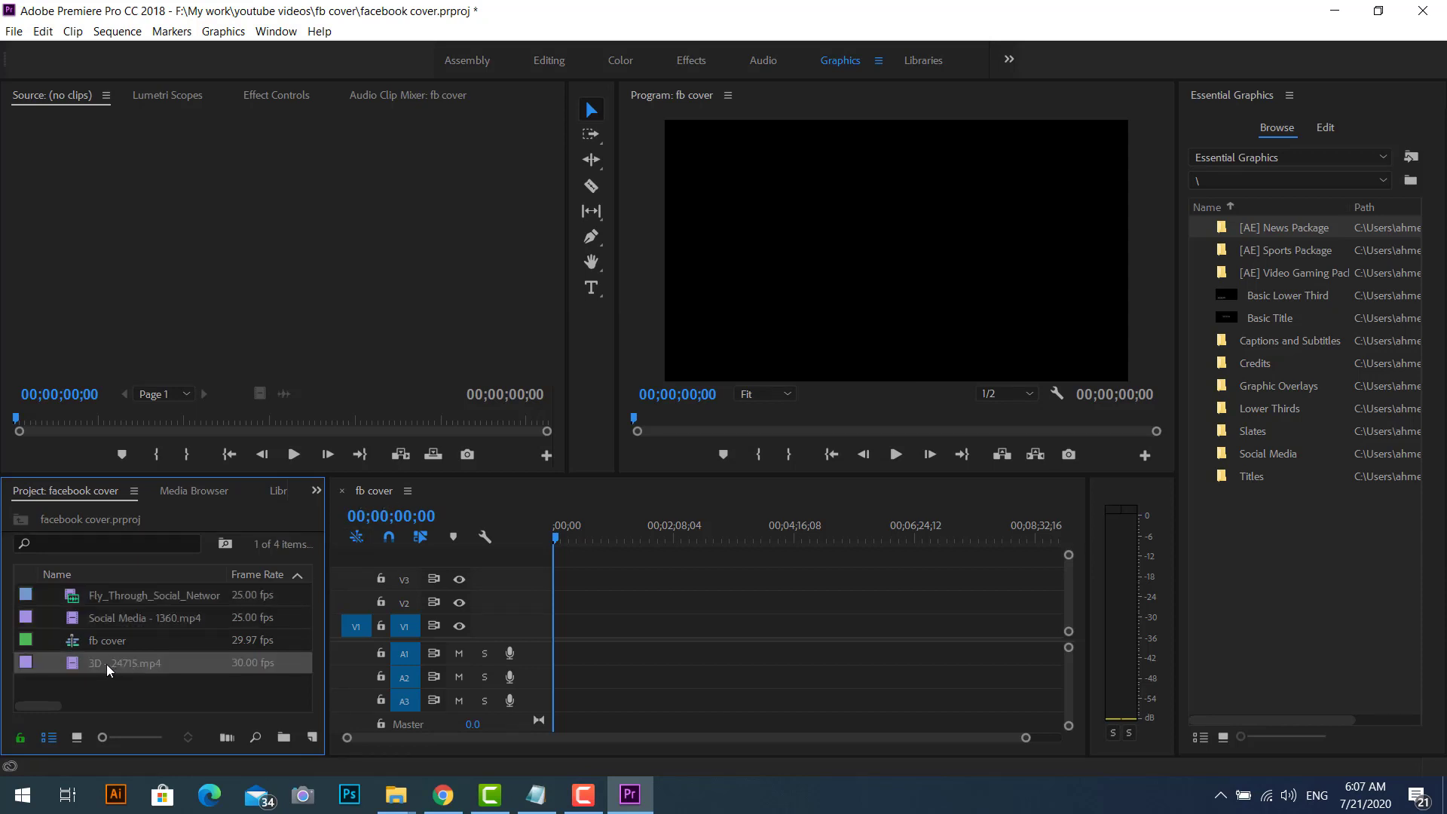
left_click_drag(101, 663, 566, 622)
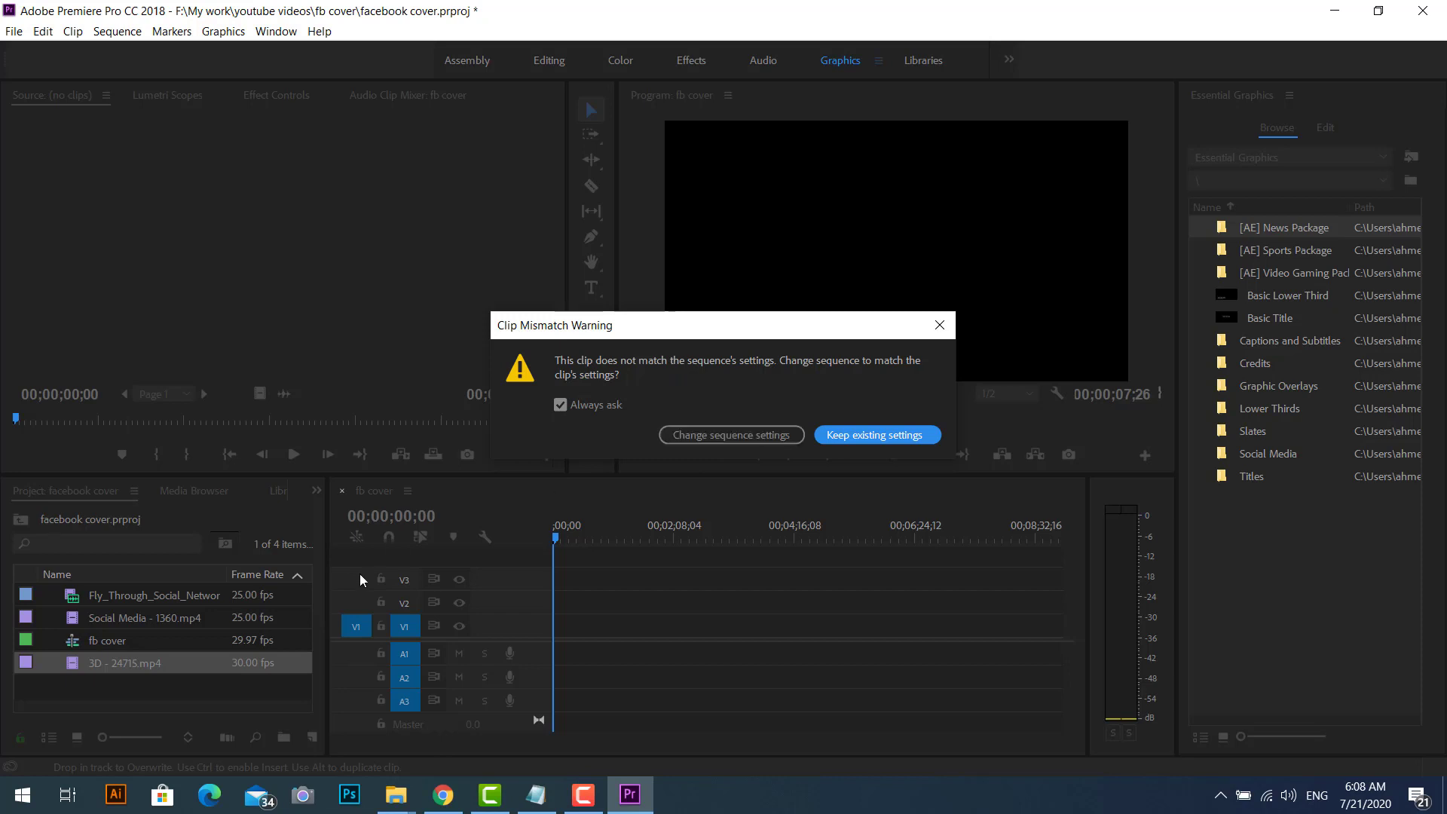
left_click(873, 436)
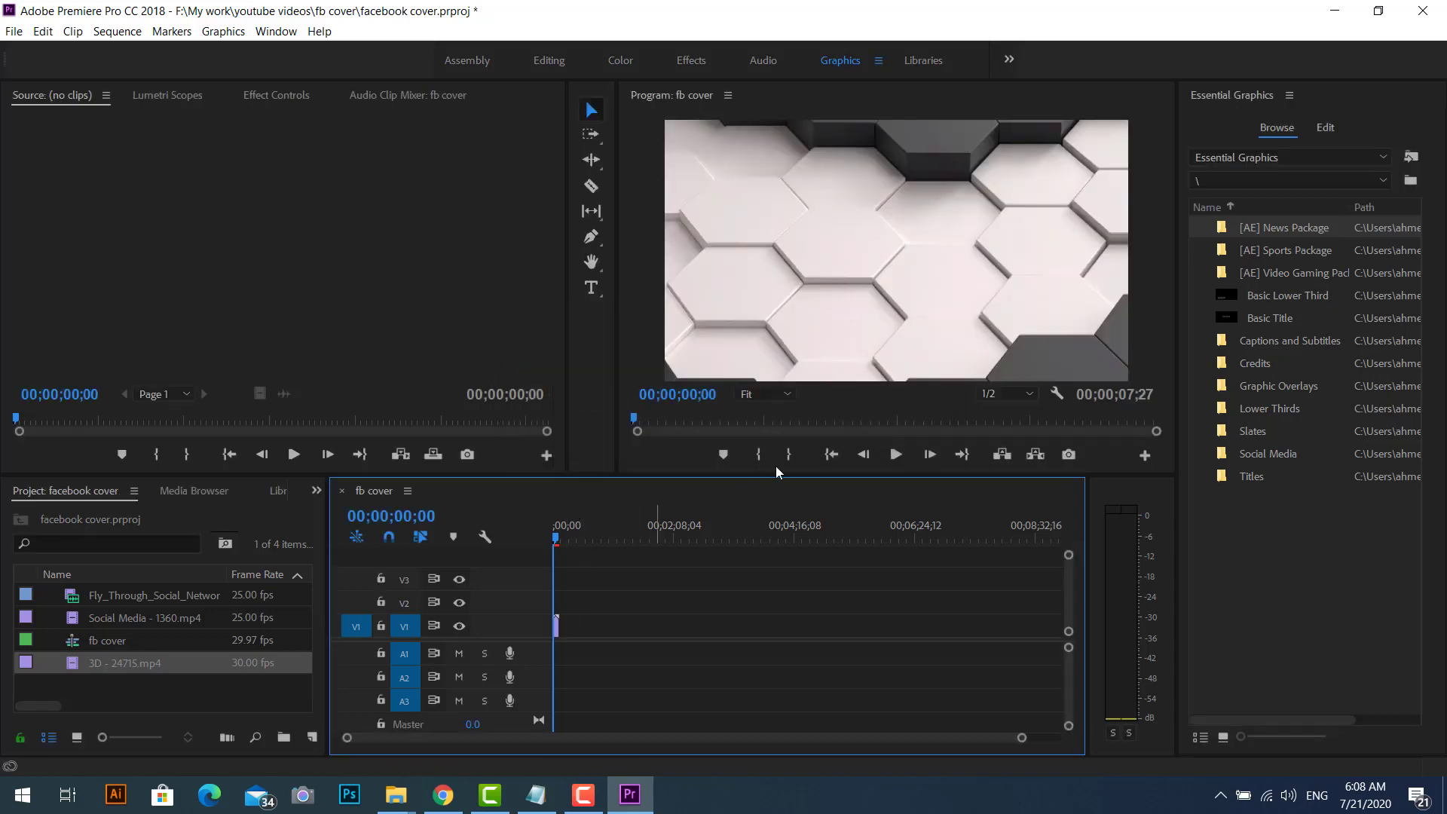
- Preview the start of the sequence briefly and widen the Program monitor at the expense of the Source monitor
left_click(894, 455)
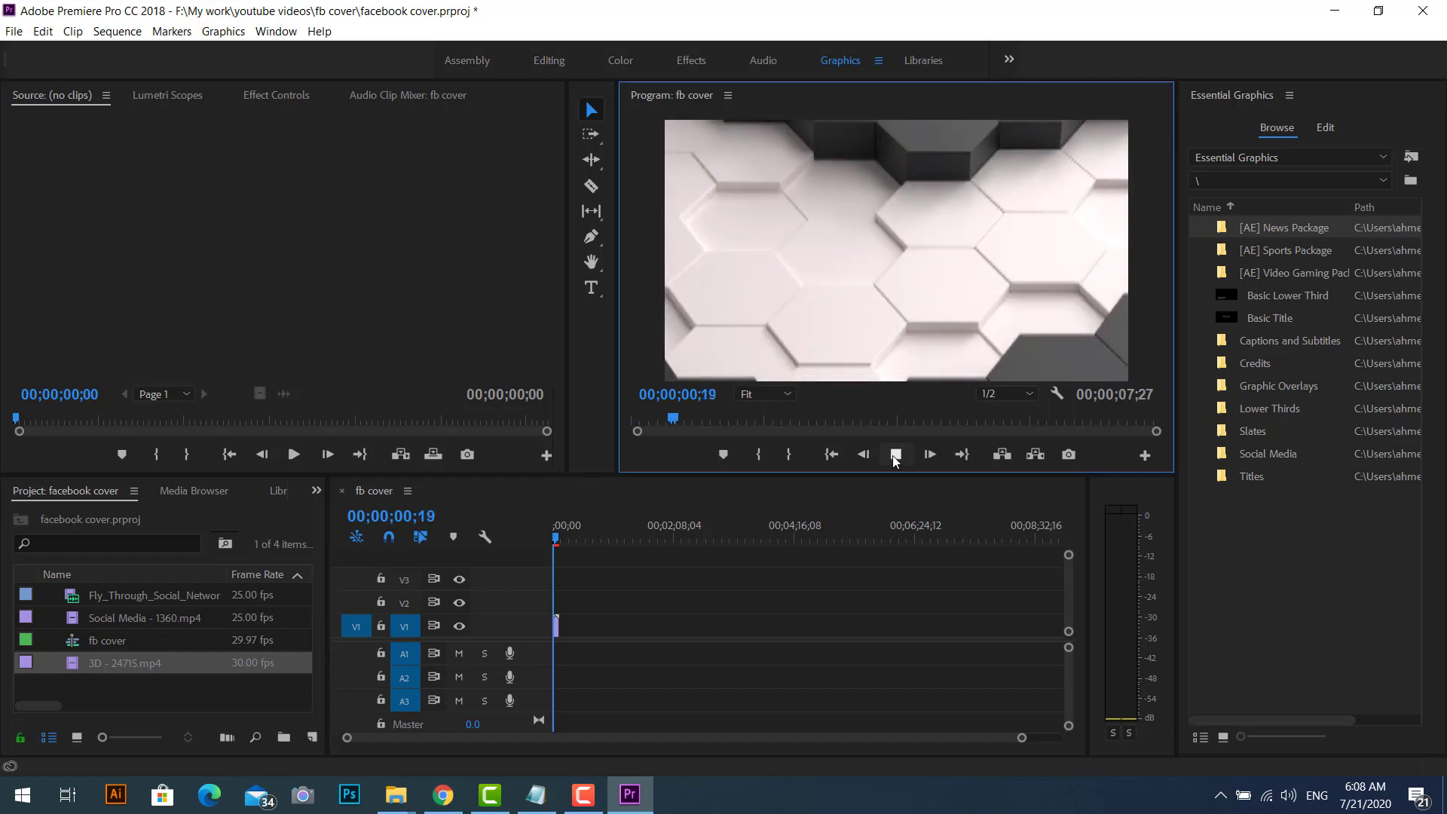
left_click(896, 456)
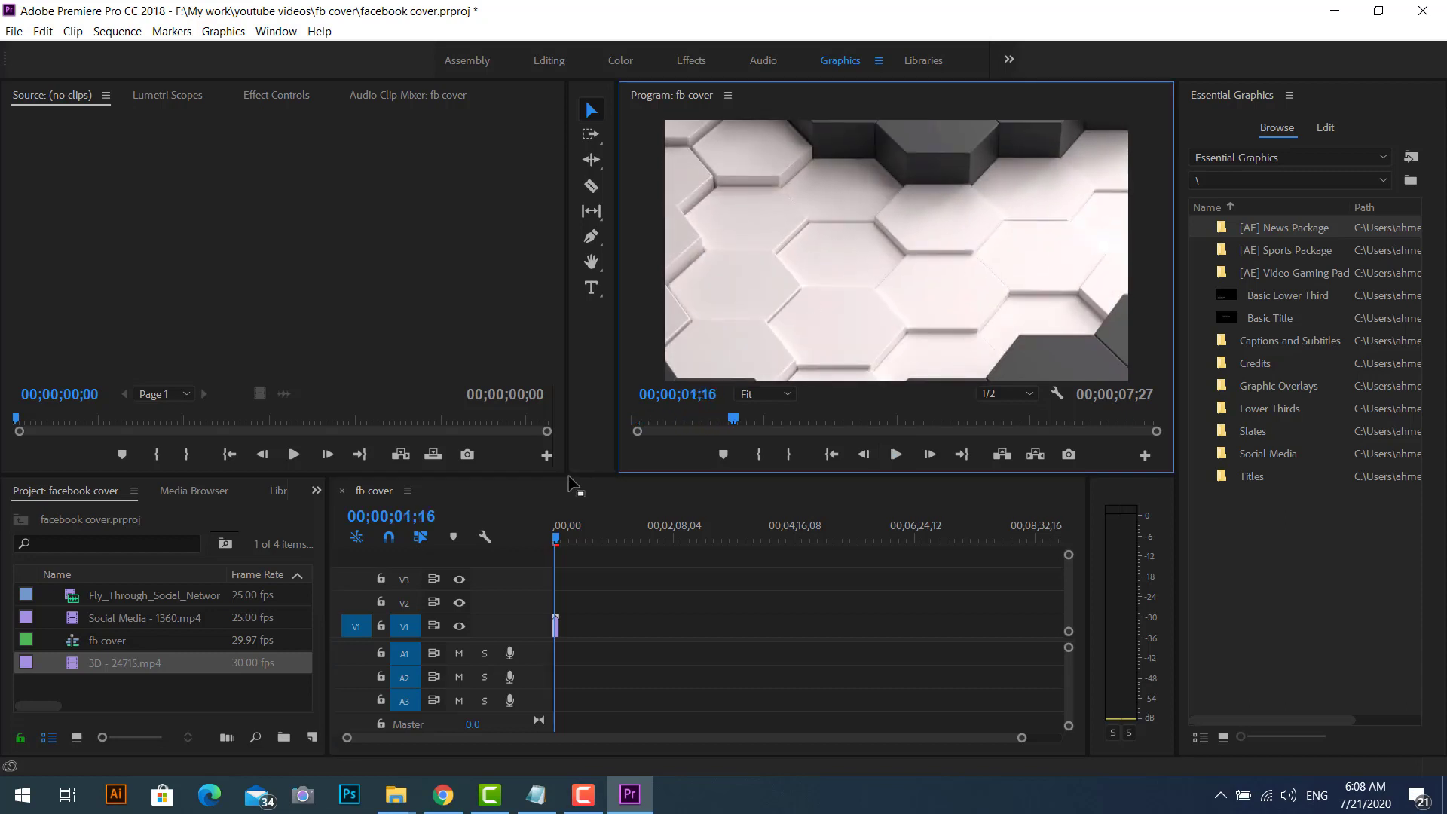
left_click_drag(561, 475, 371, 433)
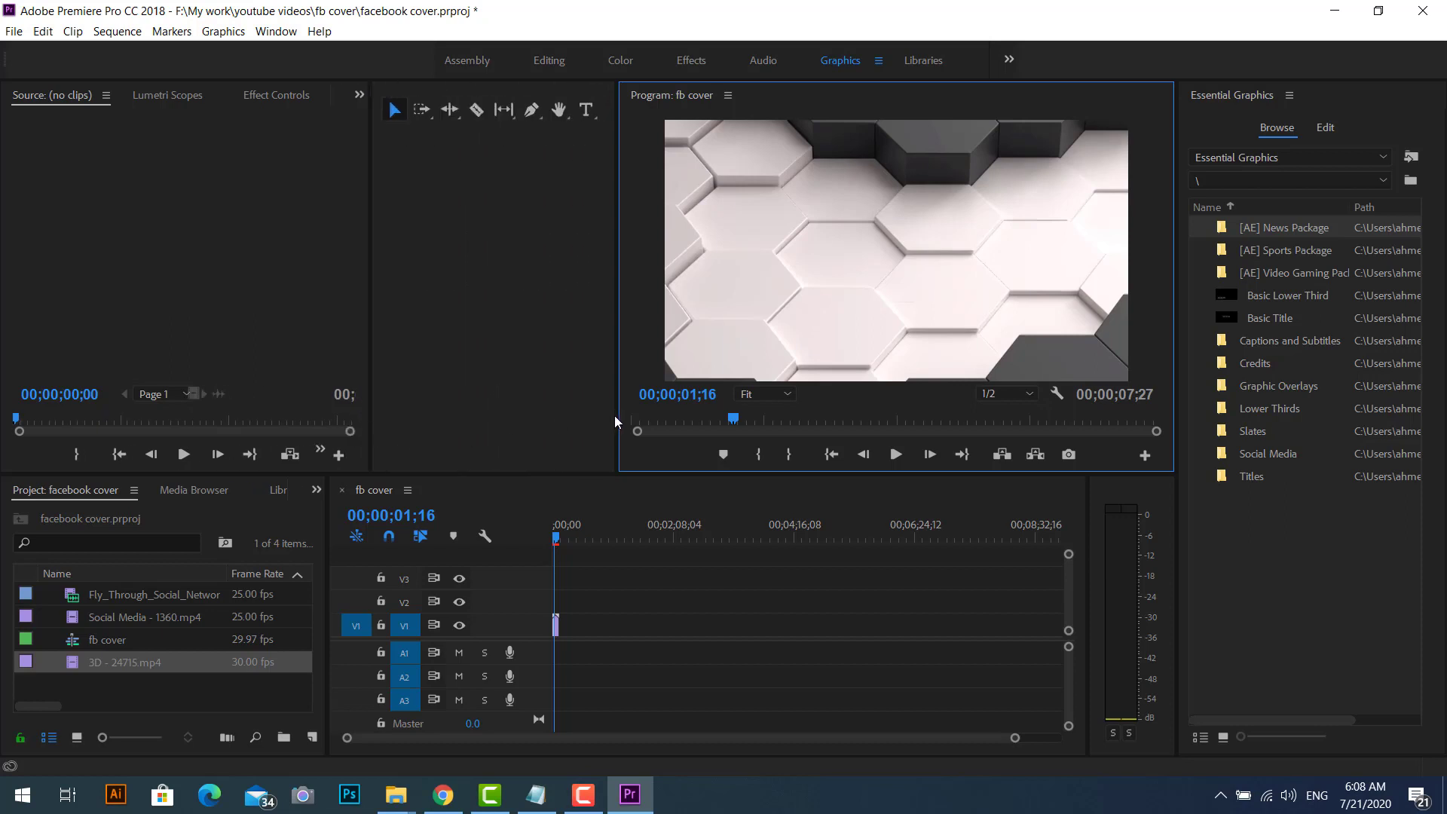
left_click_drag(615, 420, 405, 416)
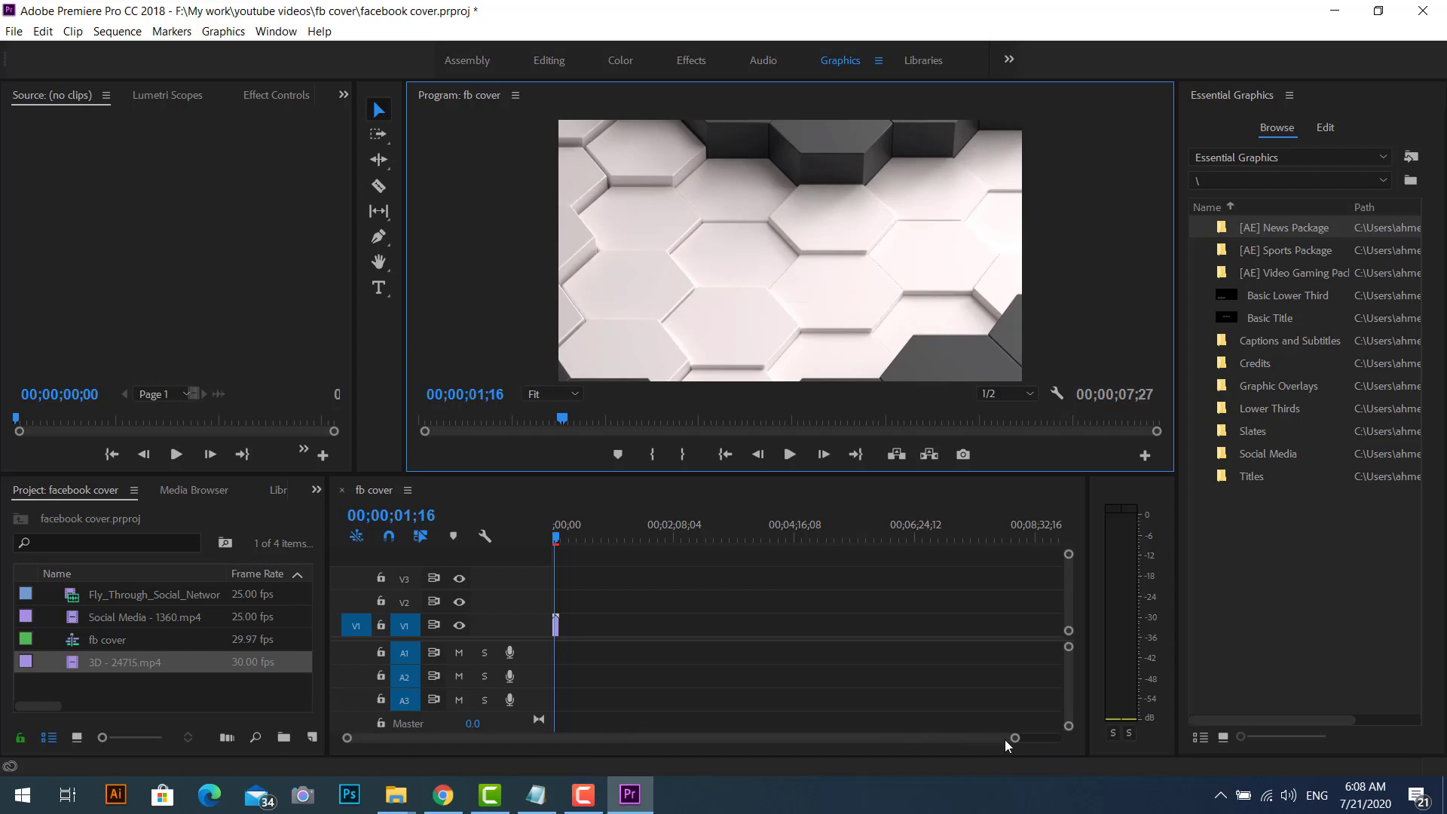
- Set the scale of the 3D - 24715.mp4 clip on V1 to 34
left_click_drag(1017, 742, 760, 726)
left_click(632, 625)
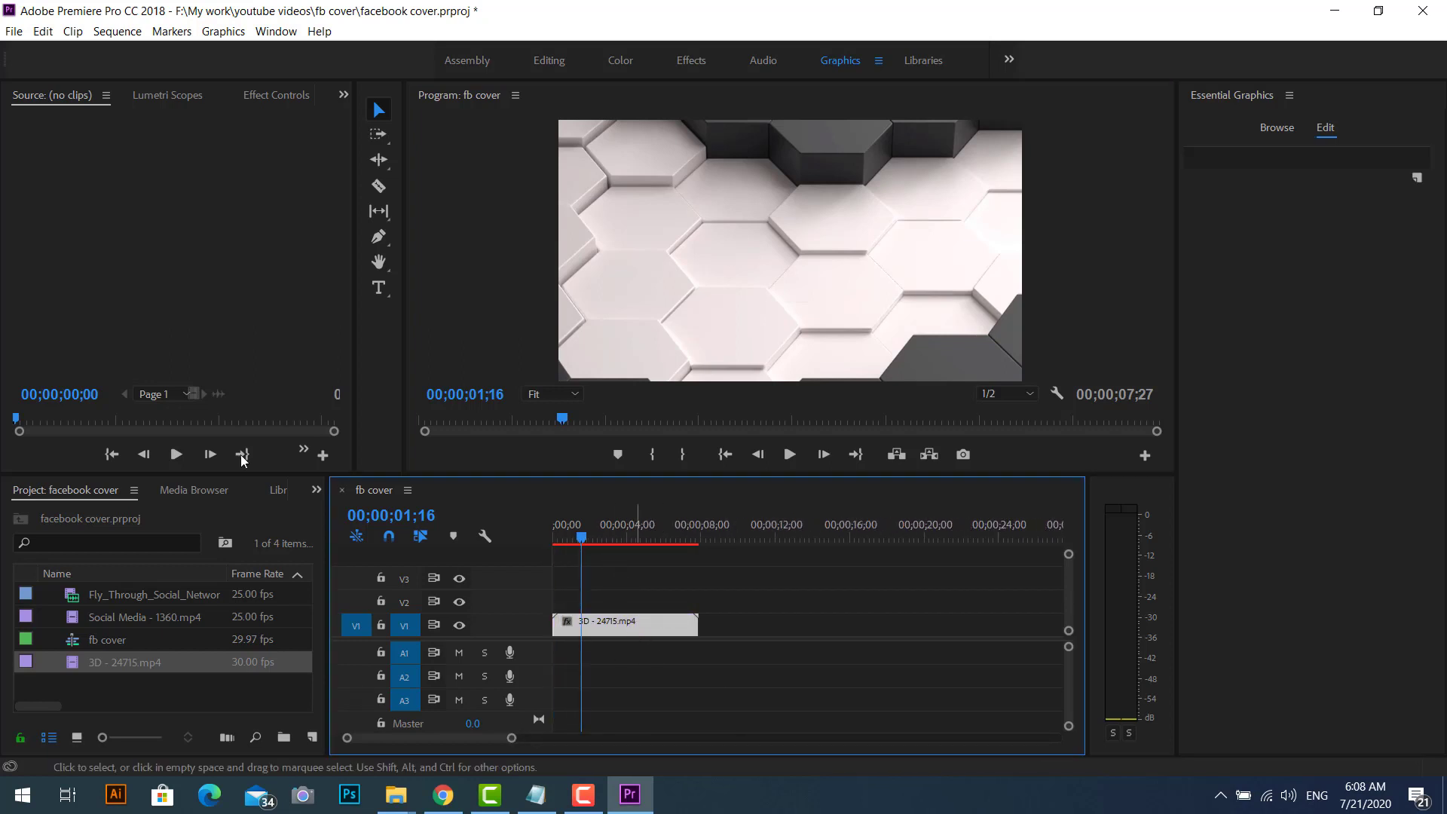
left_click(262, 98)
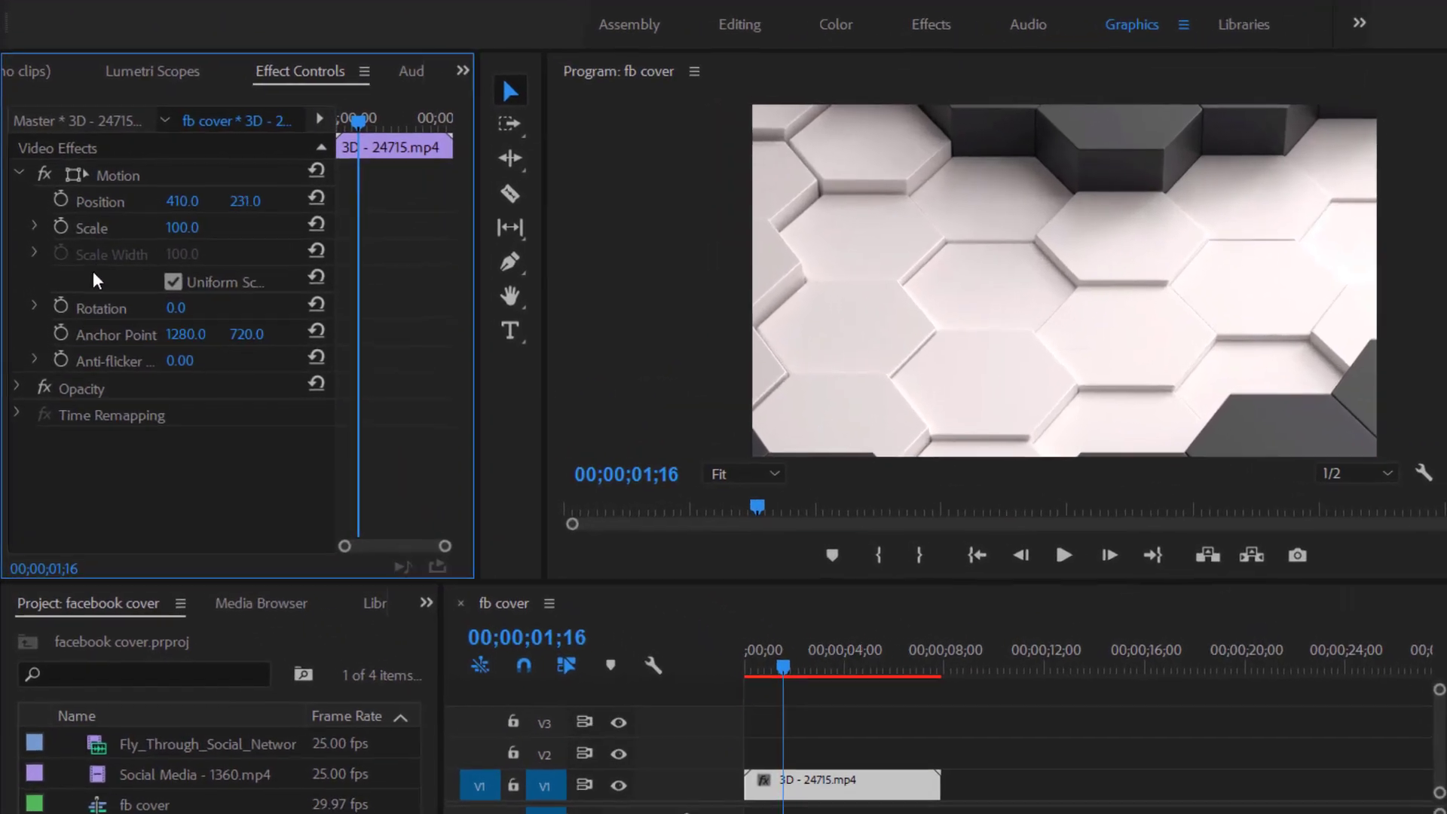
left_click(198, 227)
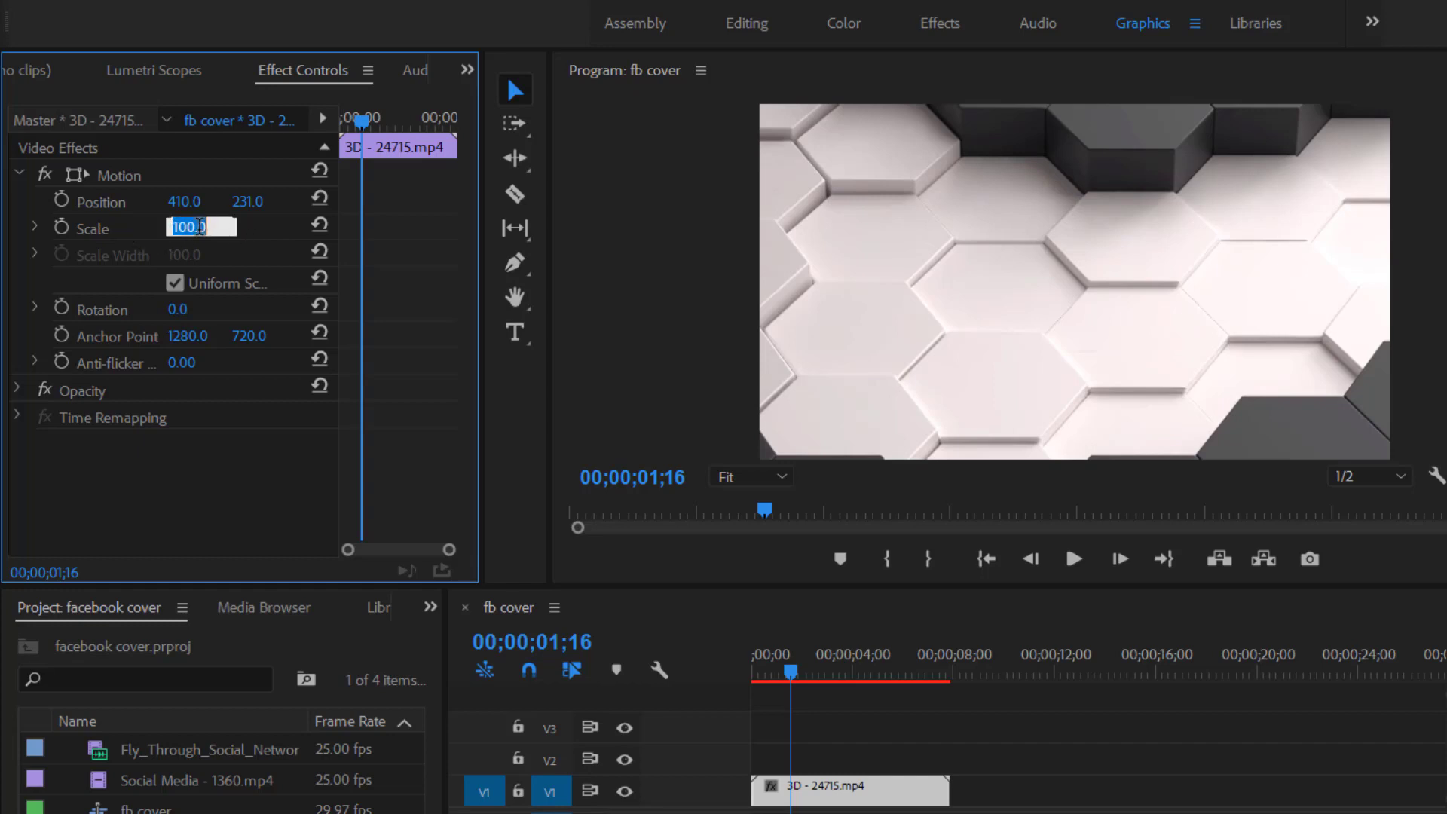
key("Return")
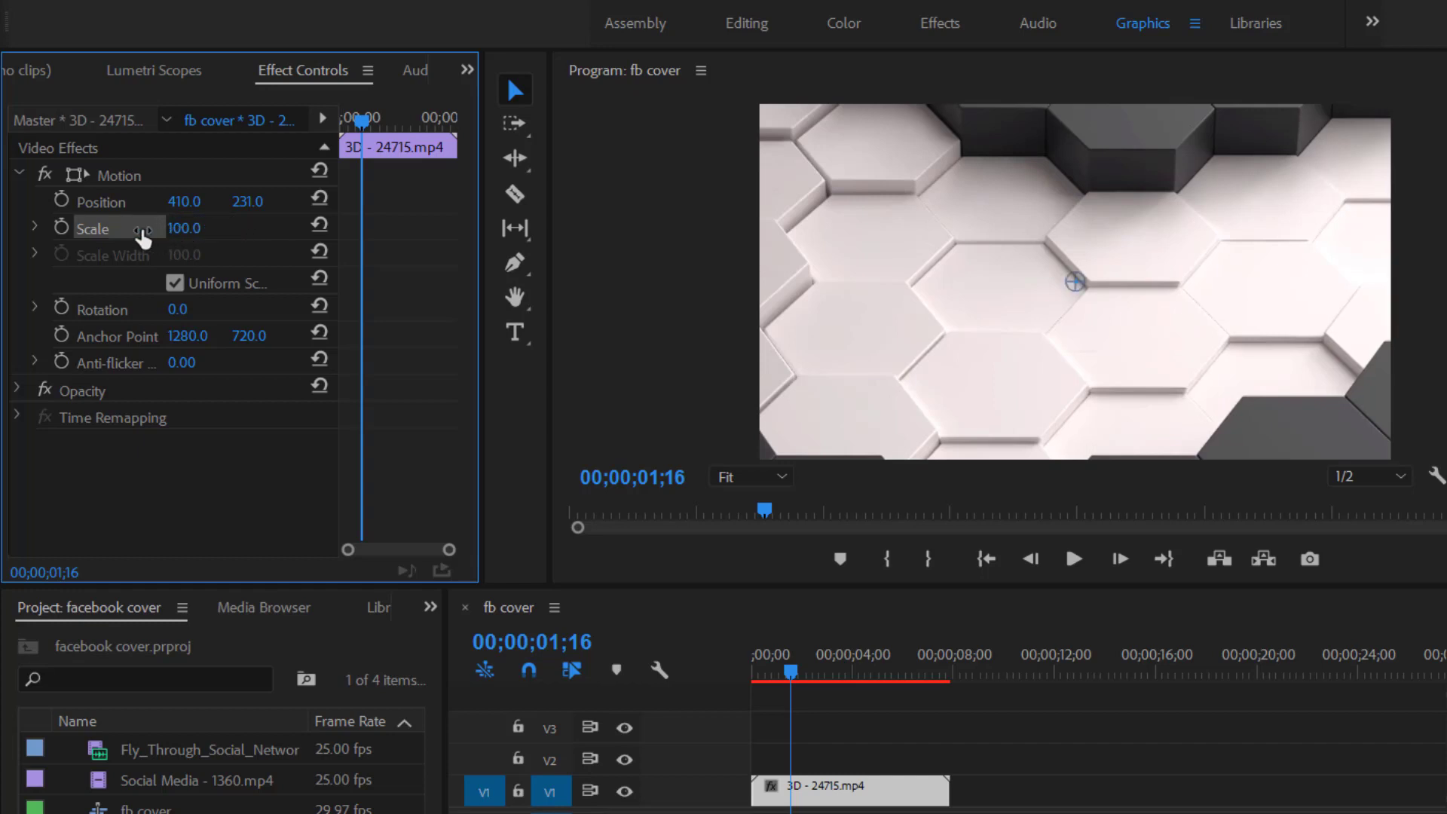
left_click(181, 228)
left_click(267, 240)
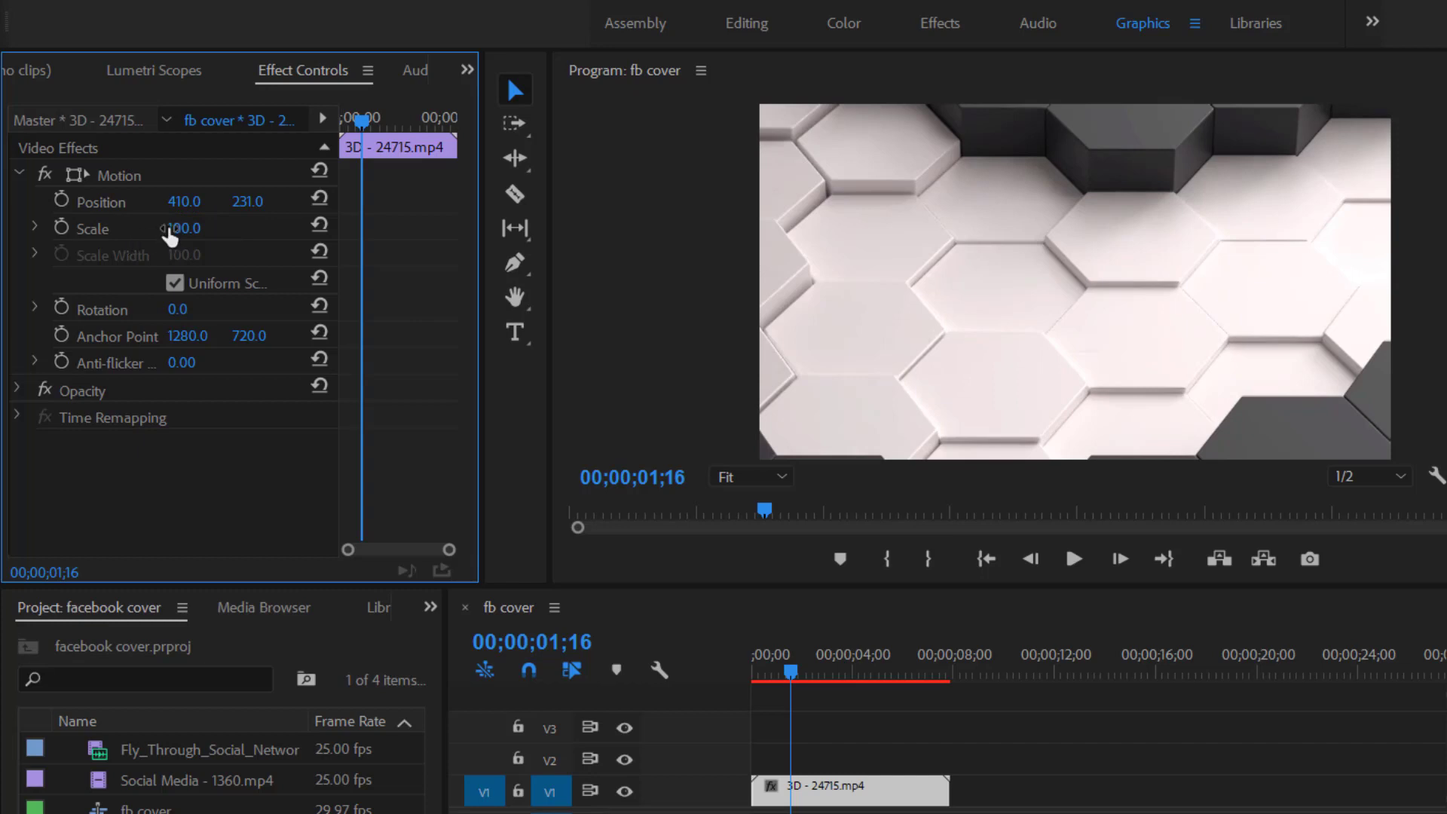
left_click_drag(171, 237, 76, 223)
- Make the Program monitor taller and play the scaled clip from the beginning of the sequence
left_click_drag(904, 586, 904, 671)
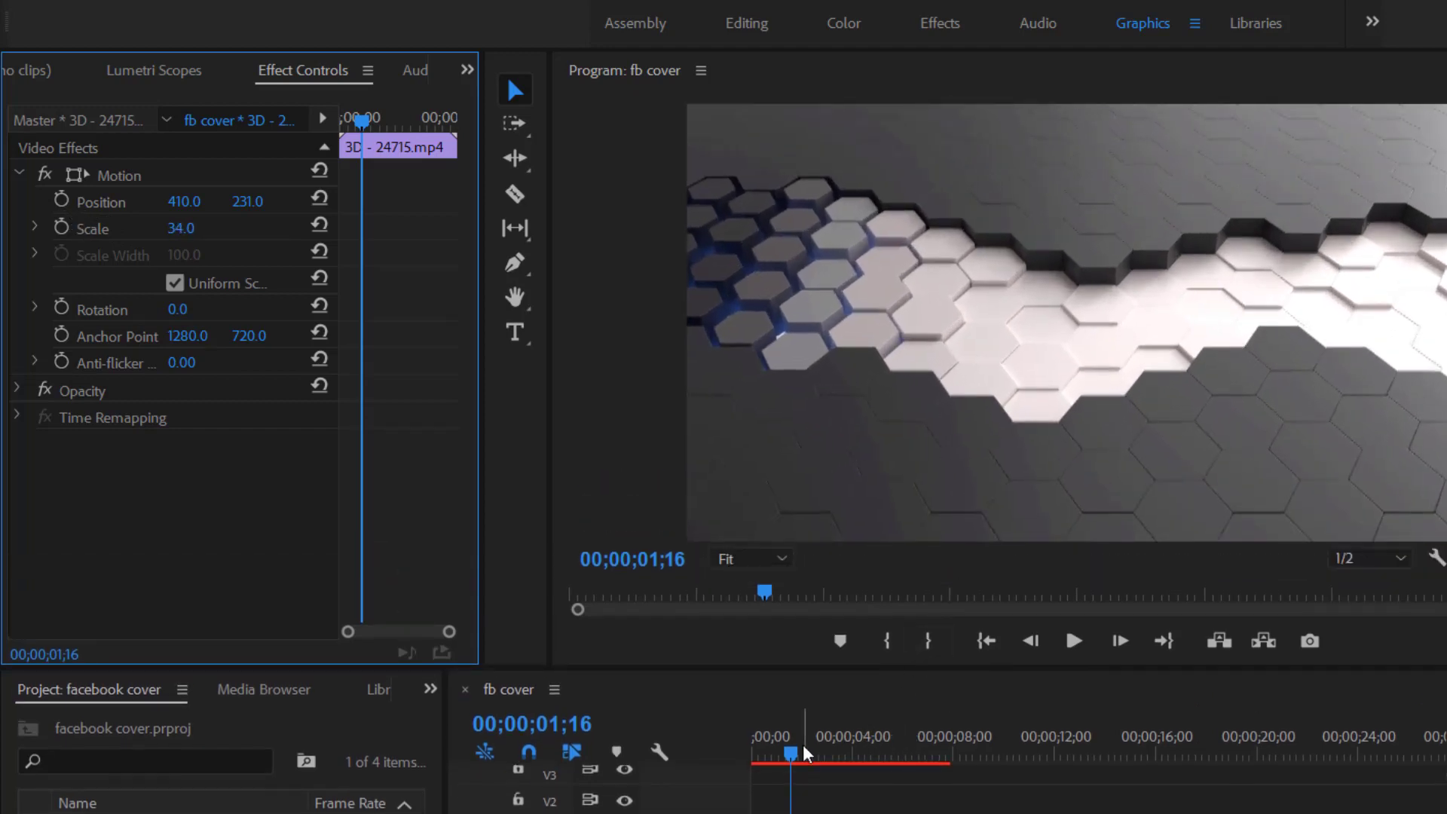
left_click(1031, 642)
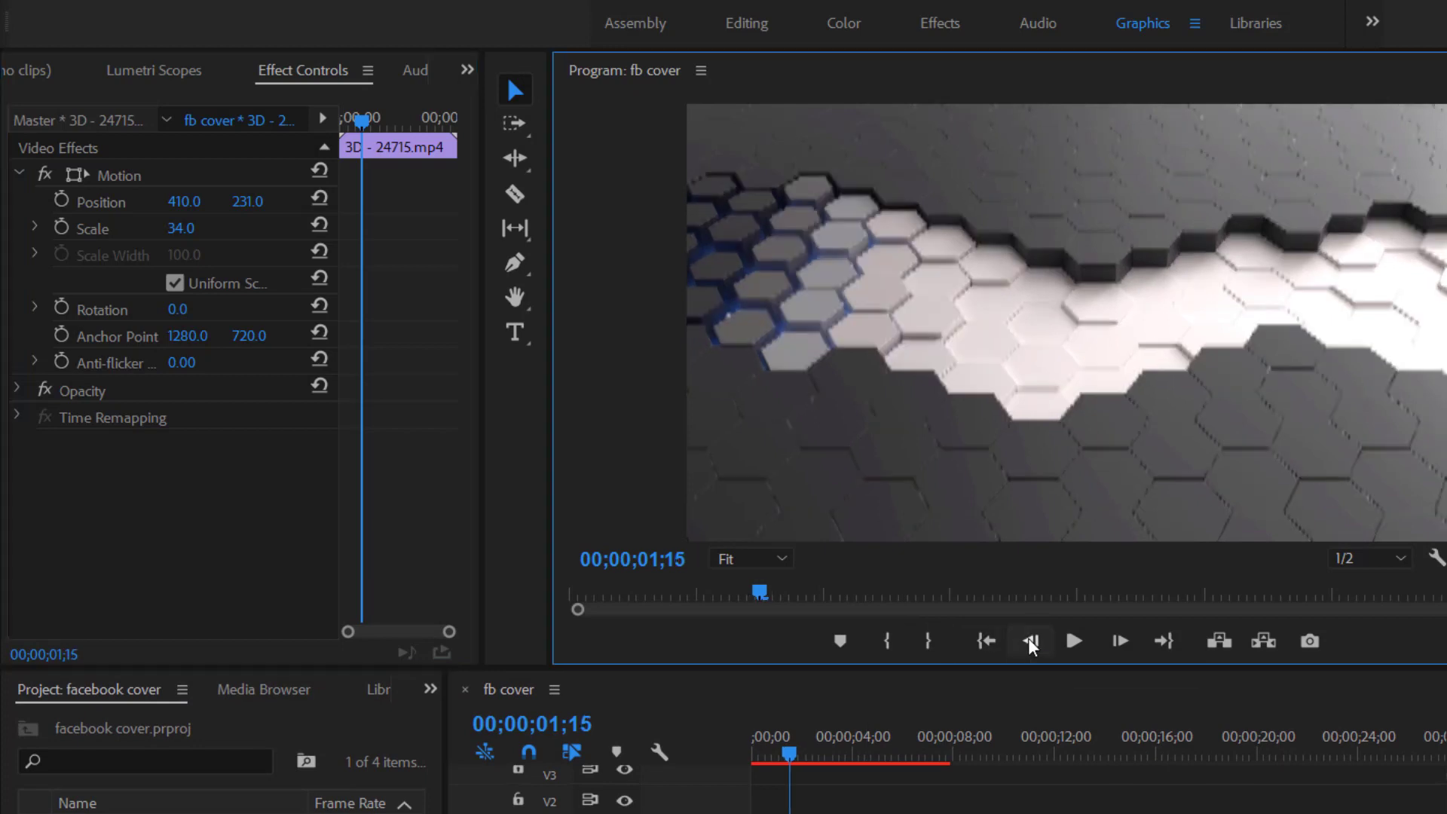
left_click(988, 643)
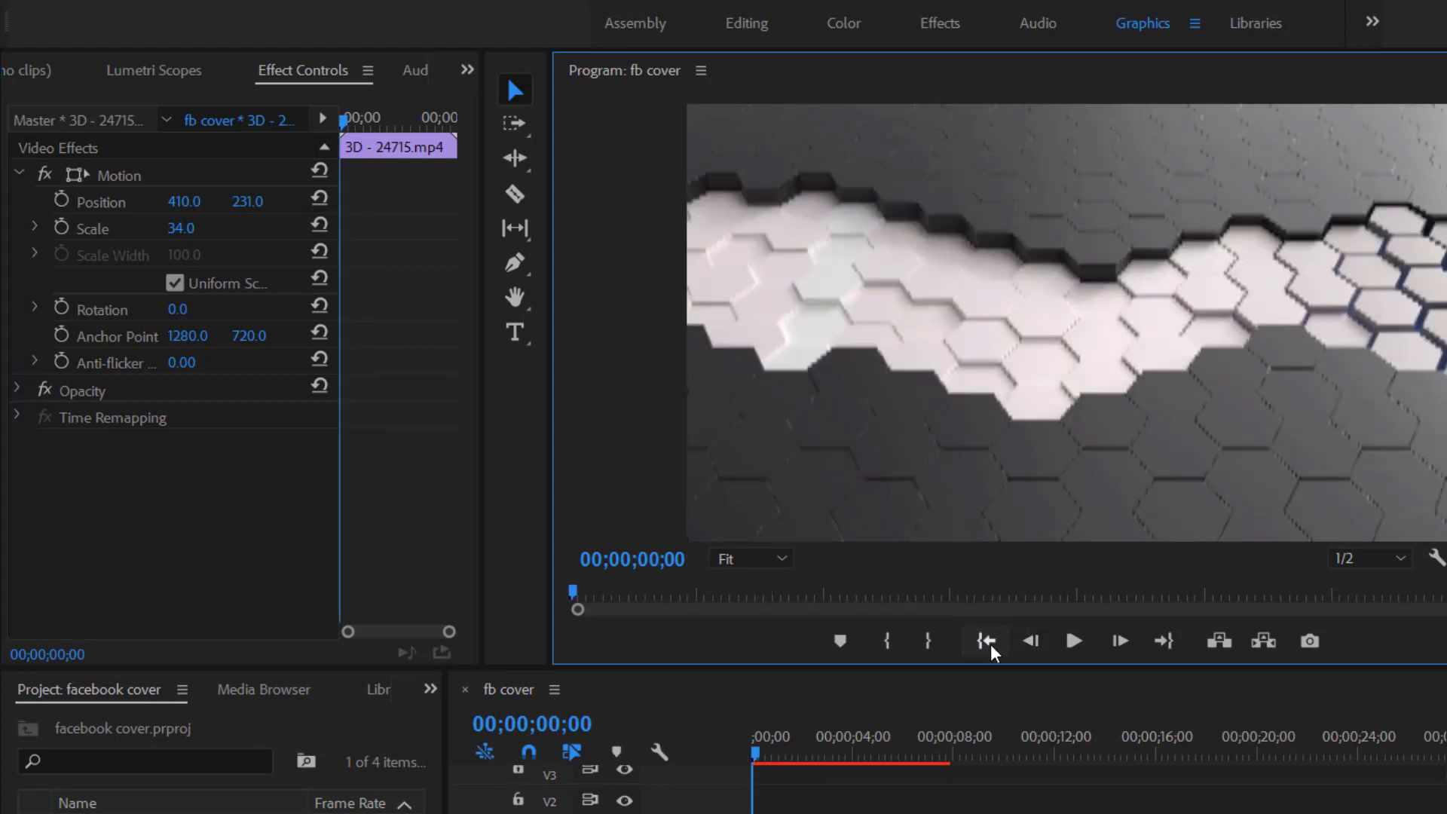
left_click(1074, 642)
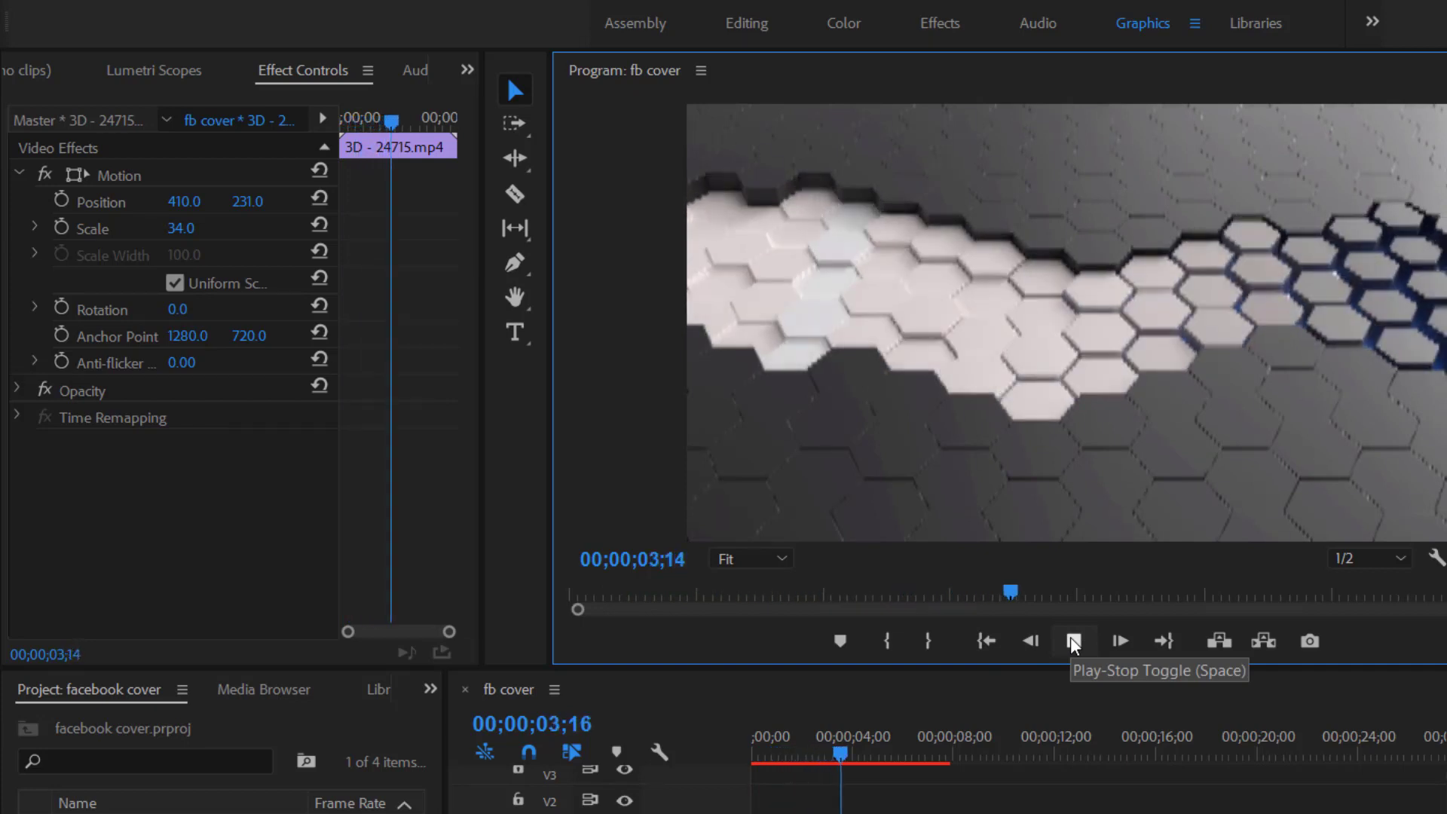
left_click(1075, 642)
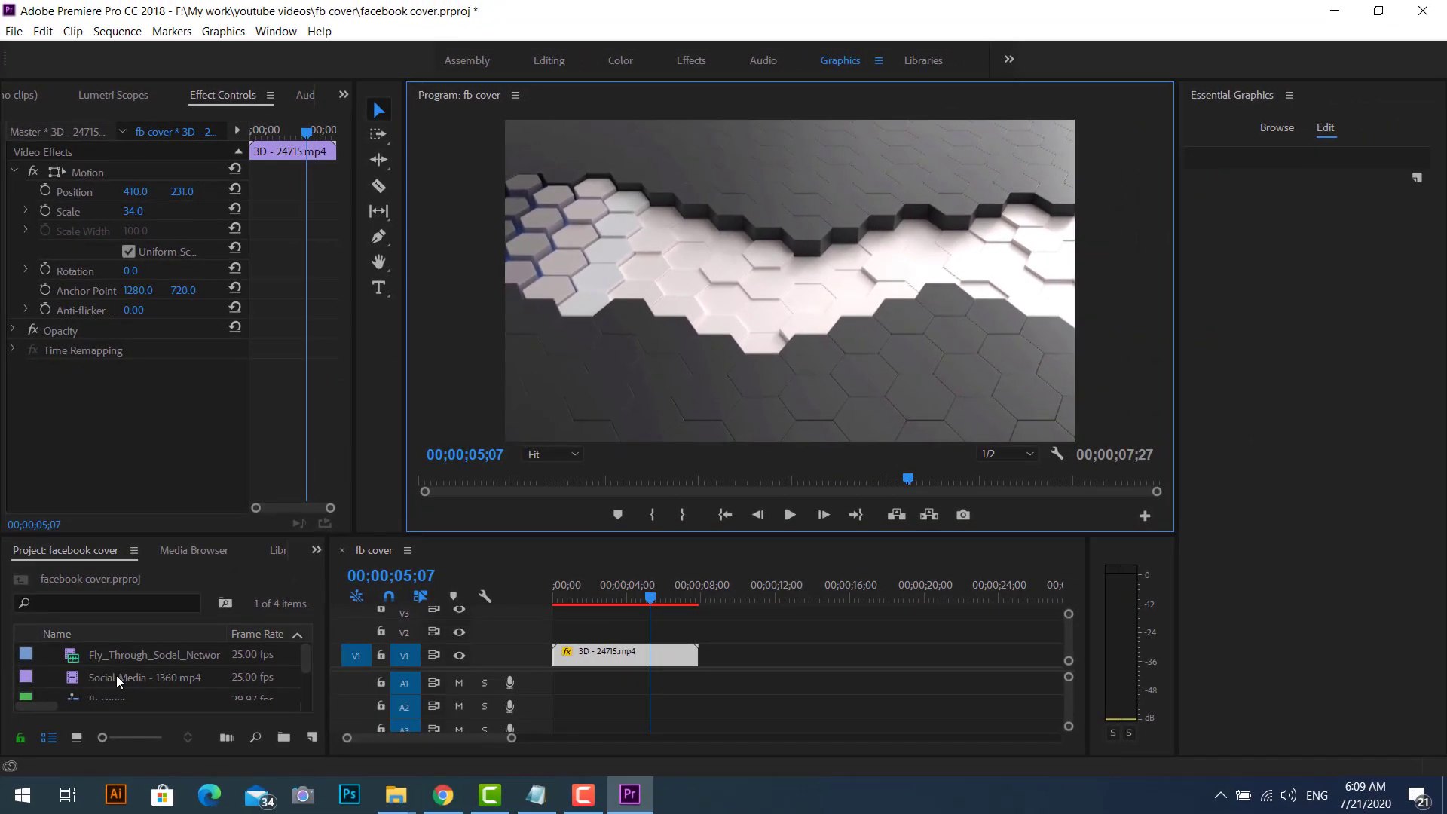
- Place Social Media - 1360.mp4 on V1 after the first clip, starting at about 00;00;08;18
left_click(111, 677)
left_click_drag(101, 677, 722, 658)
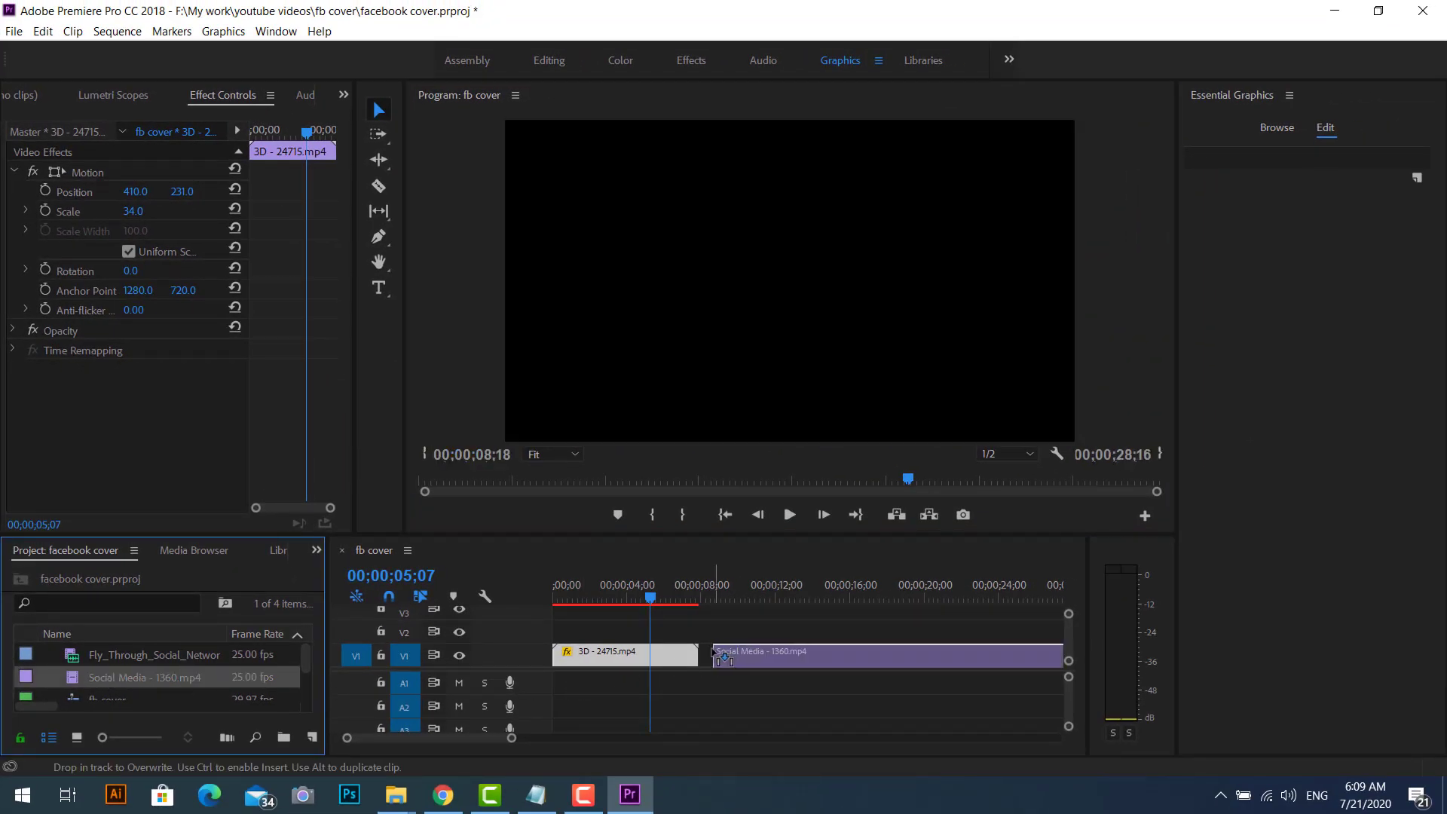
- Set the scale of the Social Media - 1360.mp4 clip on V1 to 50 so it fills the frame
left_click(750, 596)
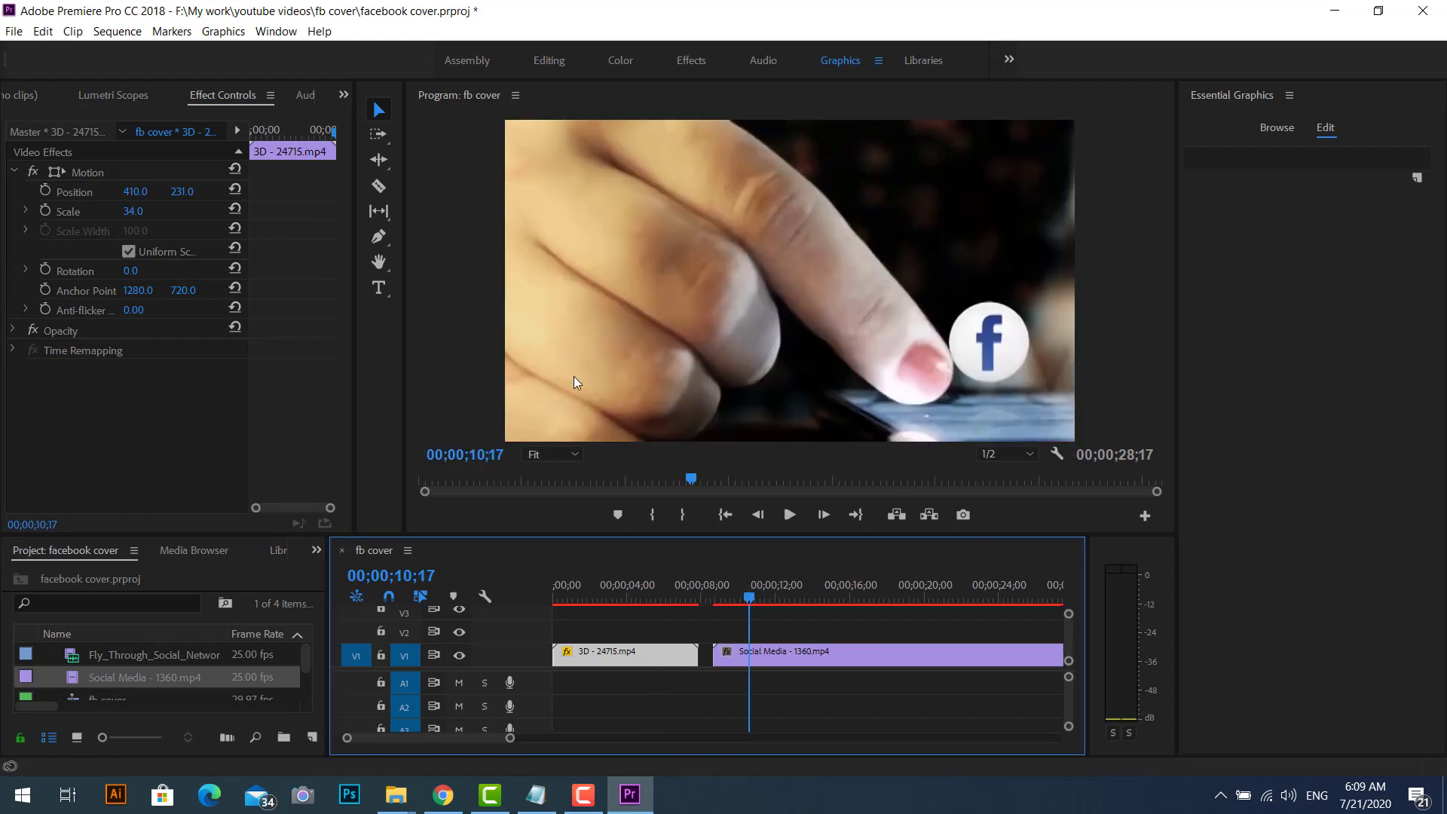
left_click(798, 656)
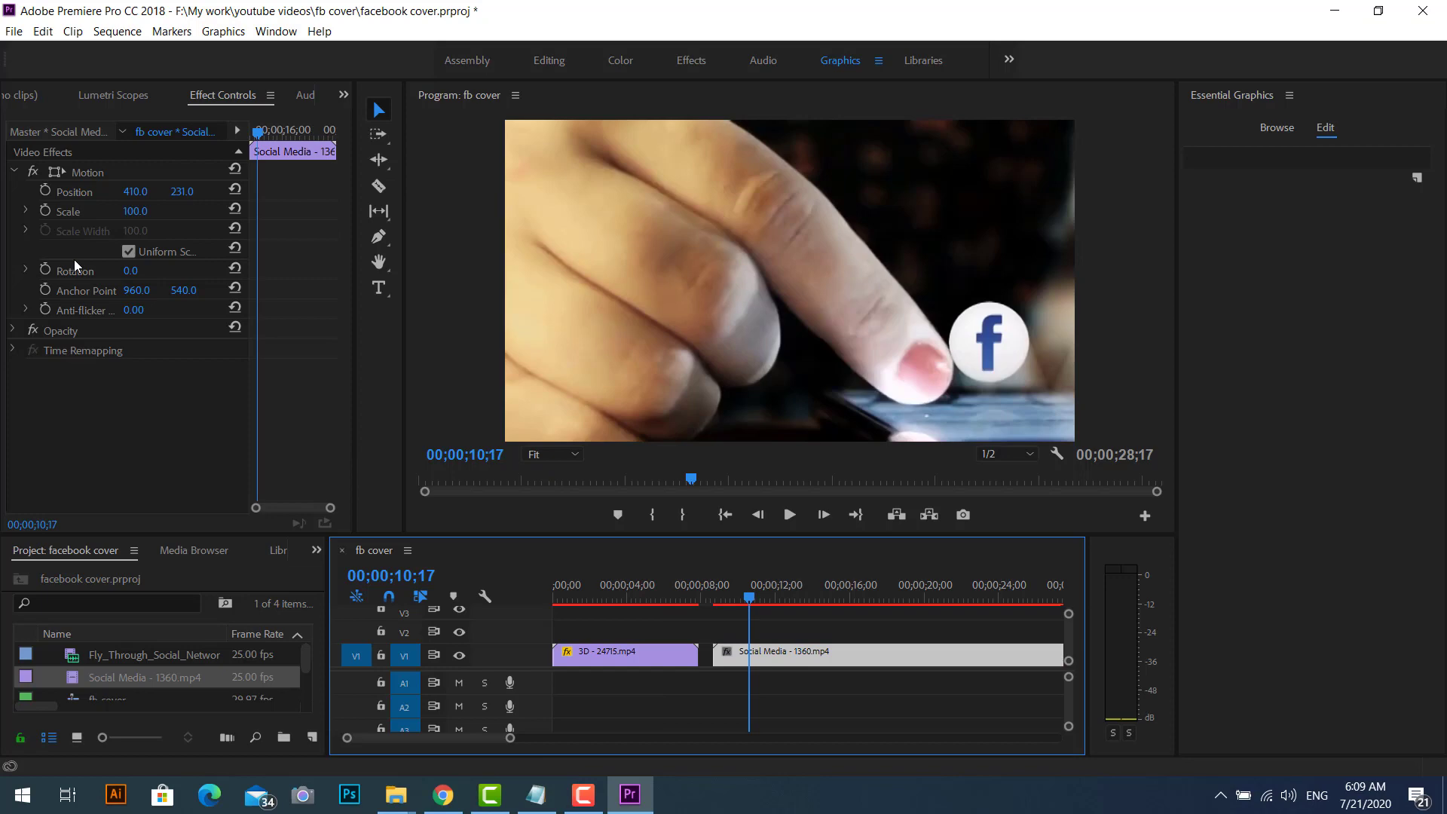
left_click(142, 213)
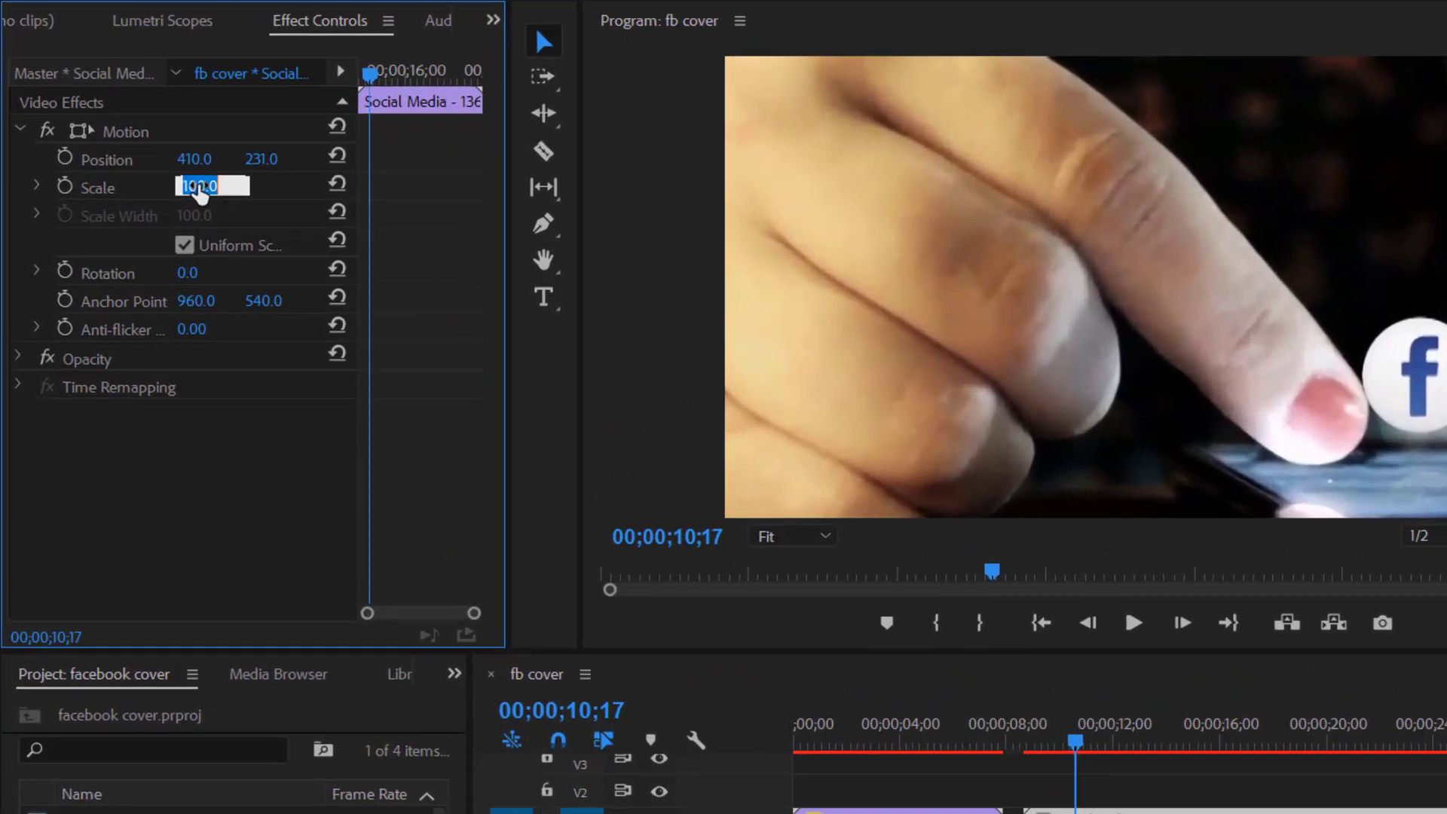
type("40")
key("Return")
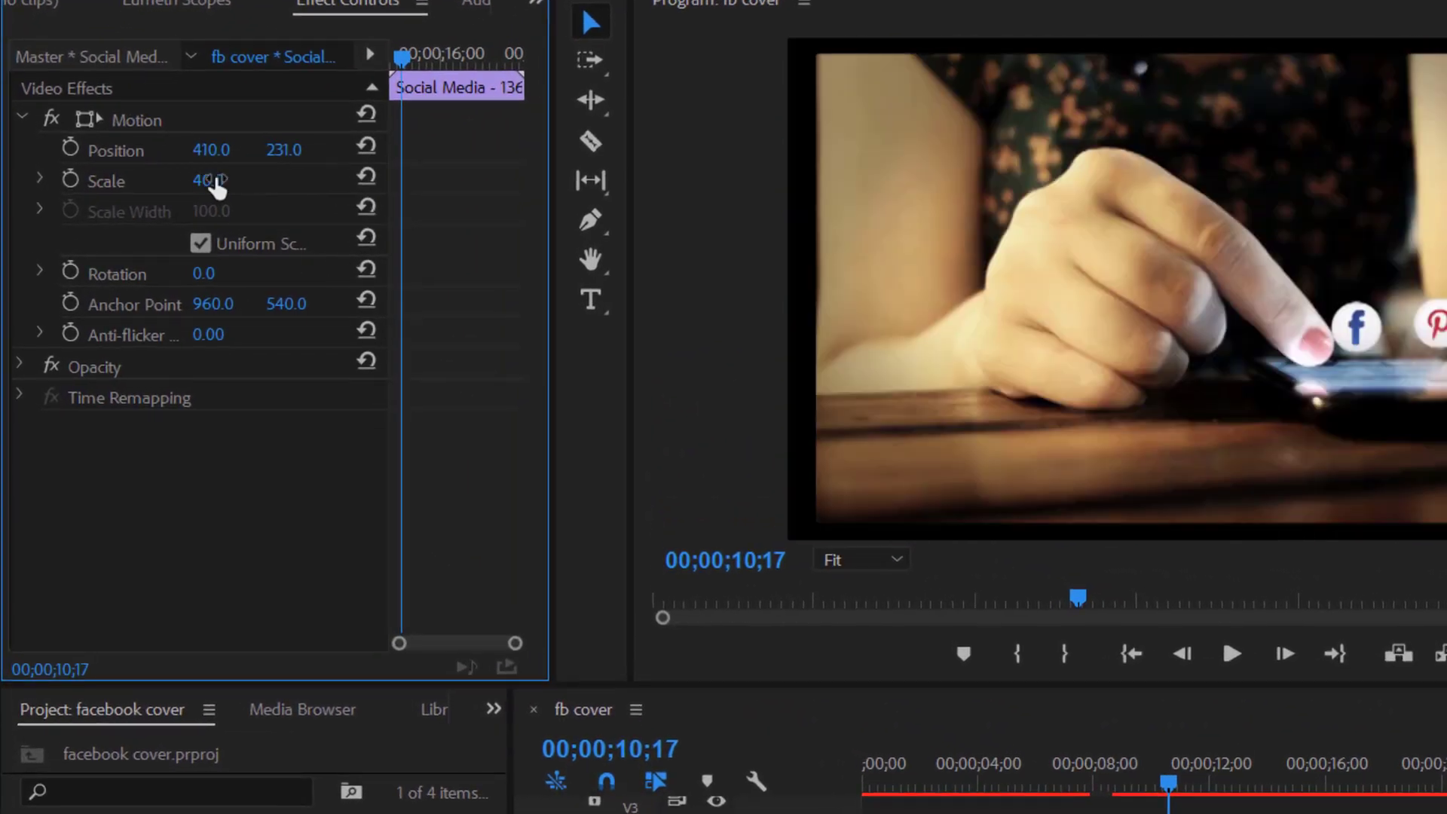
left_click(208, 181)
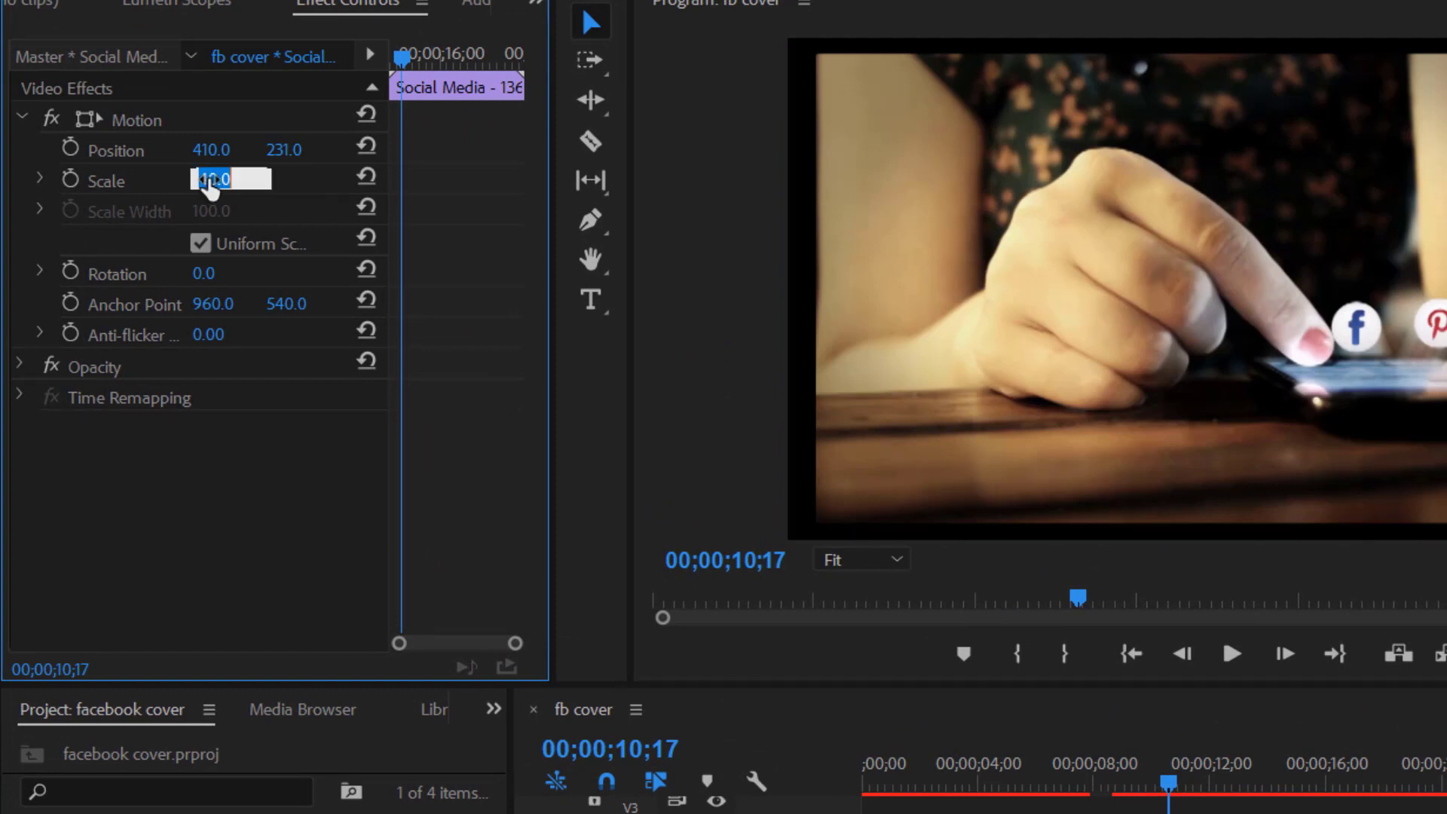
type("50")
key("Return")
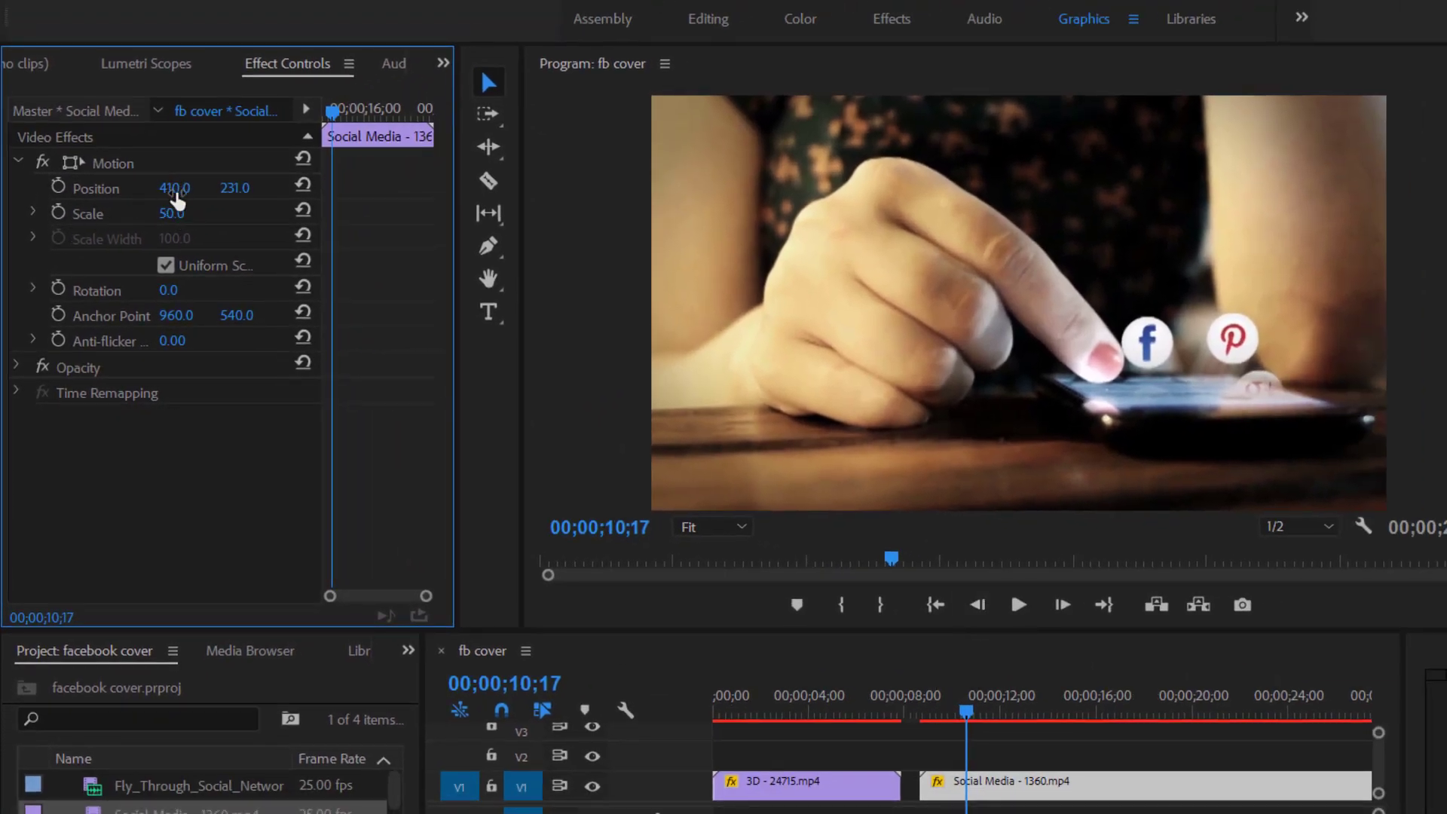
left_click_drag(184, 197, 260, 198)
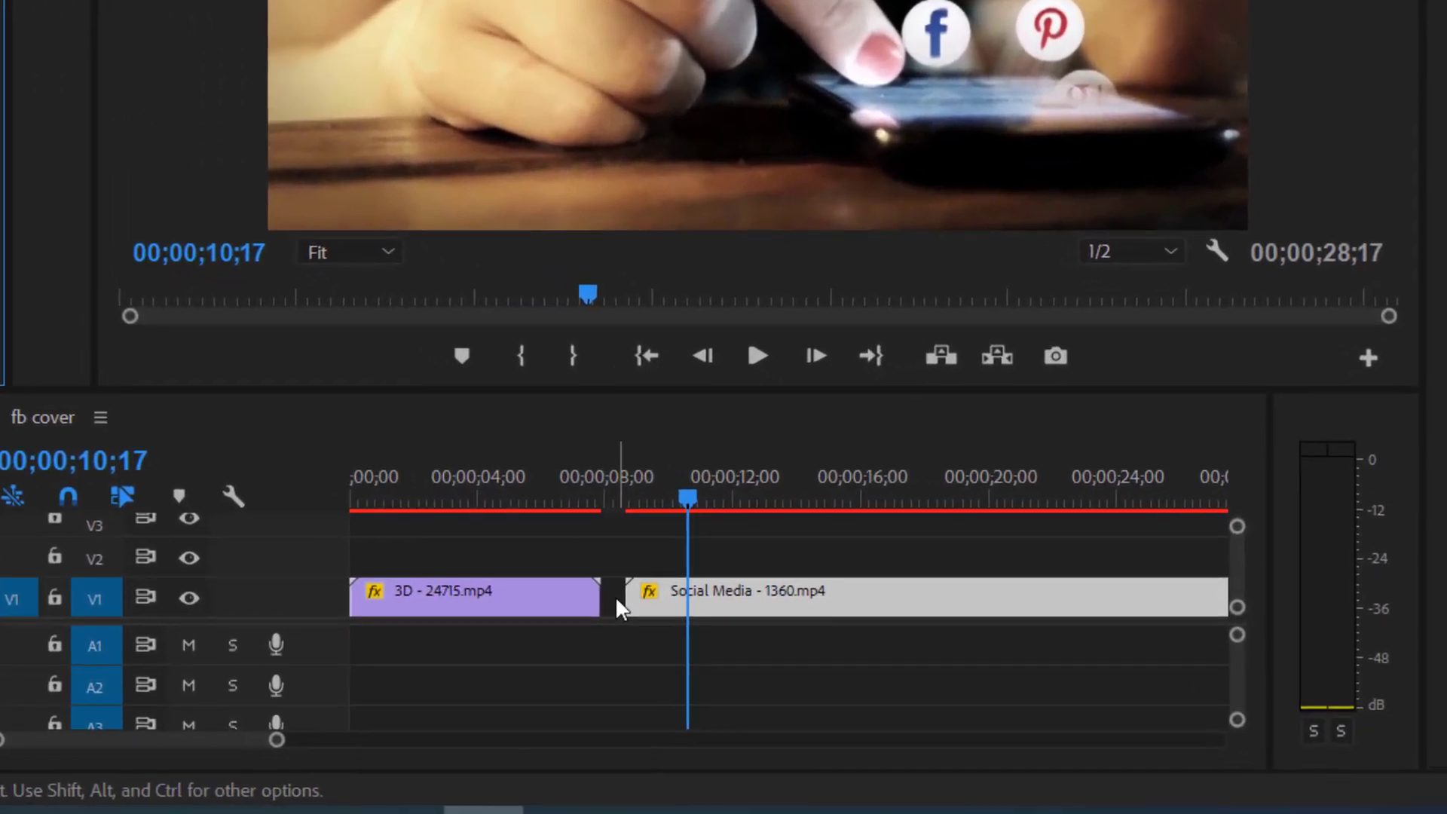
- Ripple delete the gap between the two clips on V1 and check the joined sequence from its beginning to near its end
right_click(617, 601)
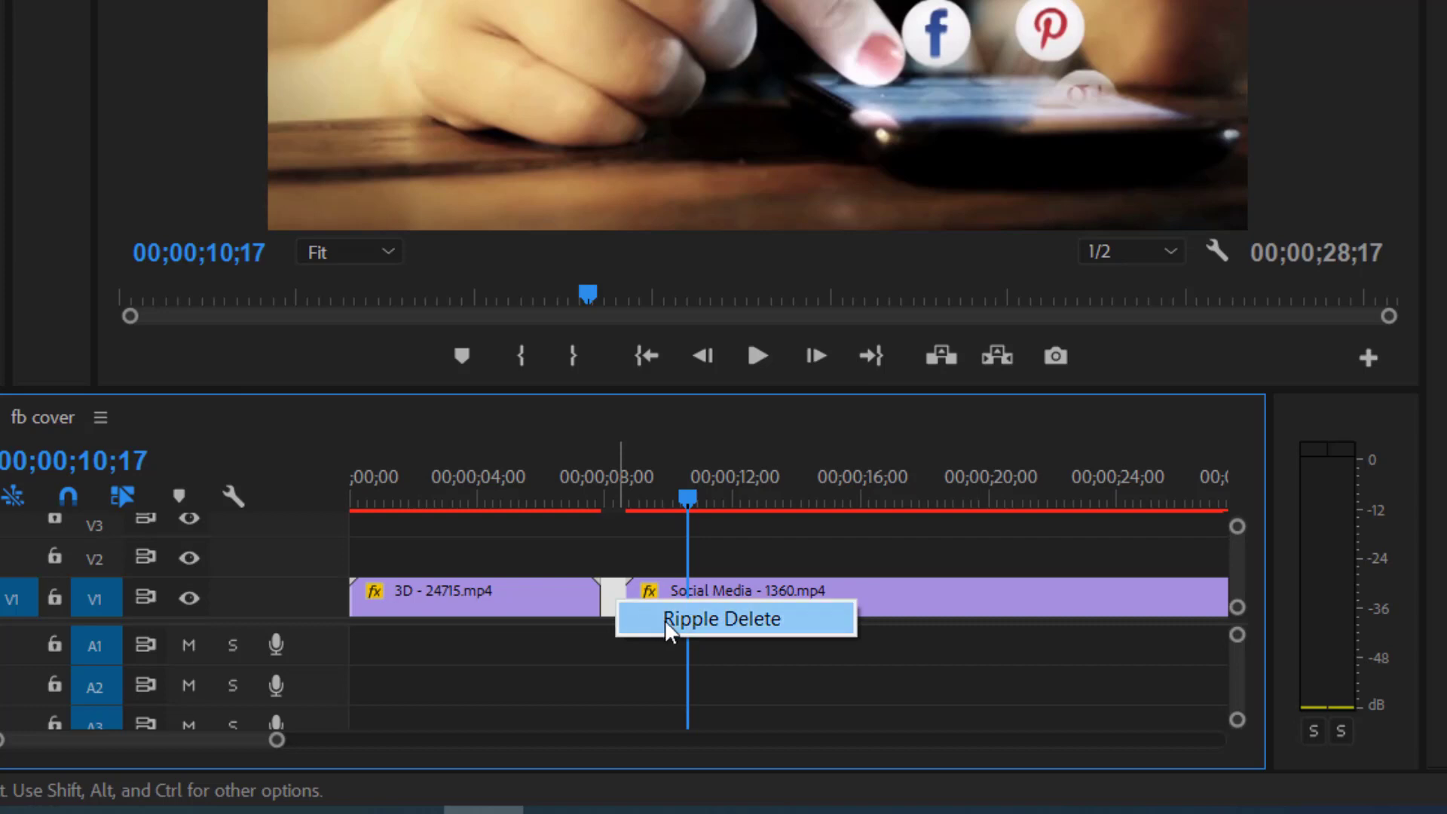
left_click(665, 620)
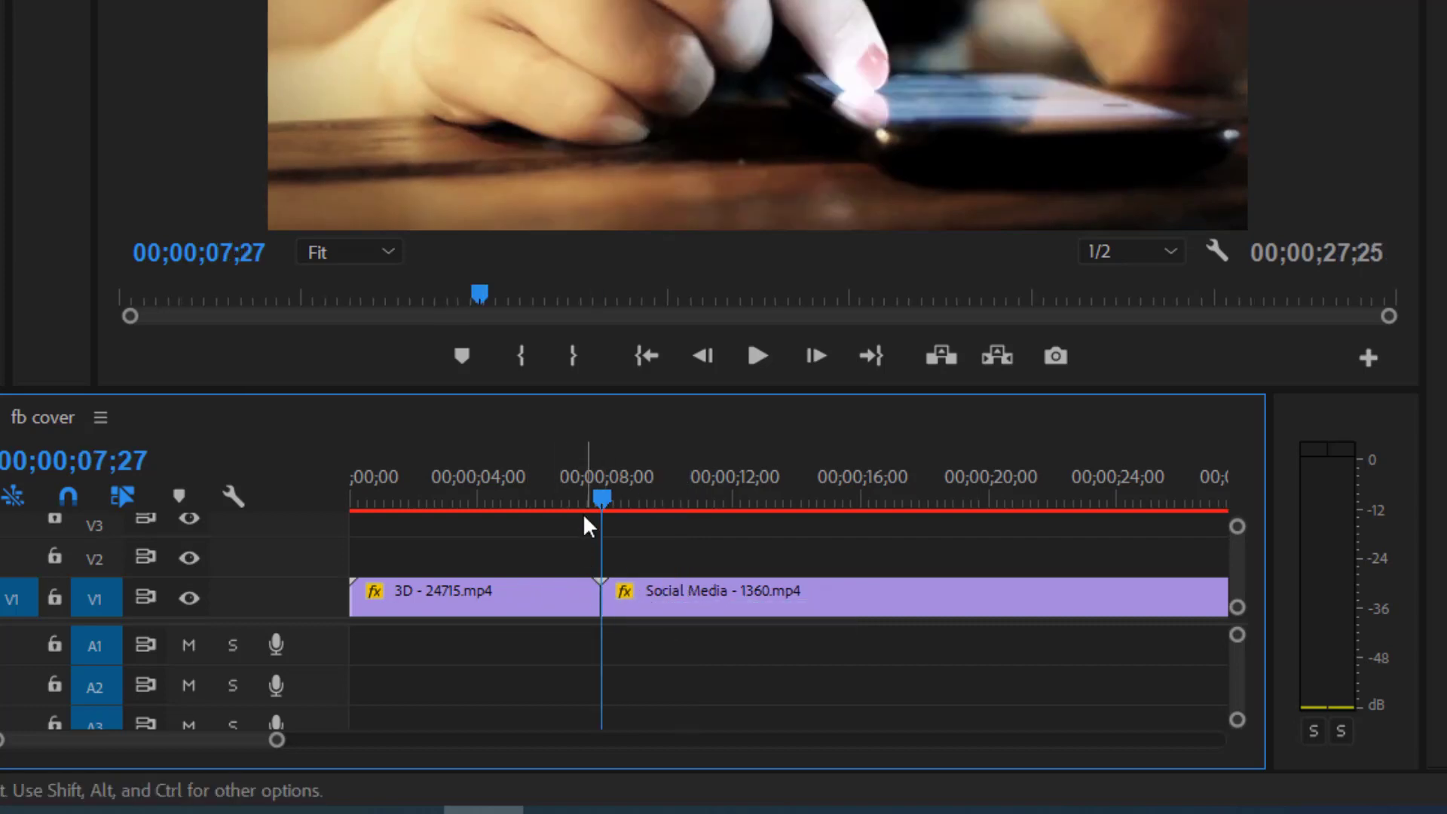
left_click(645, 356)
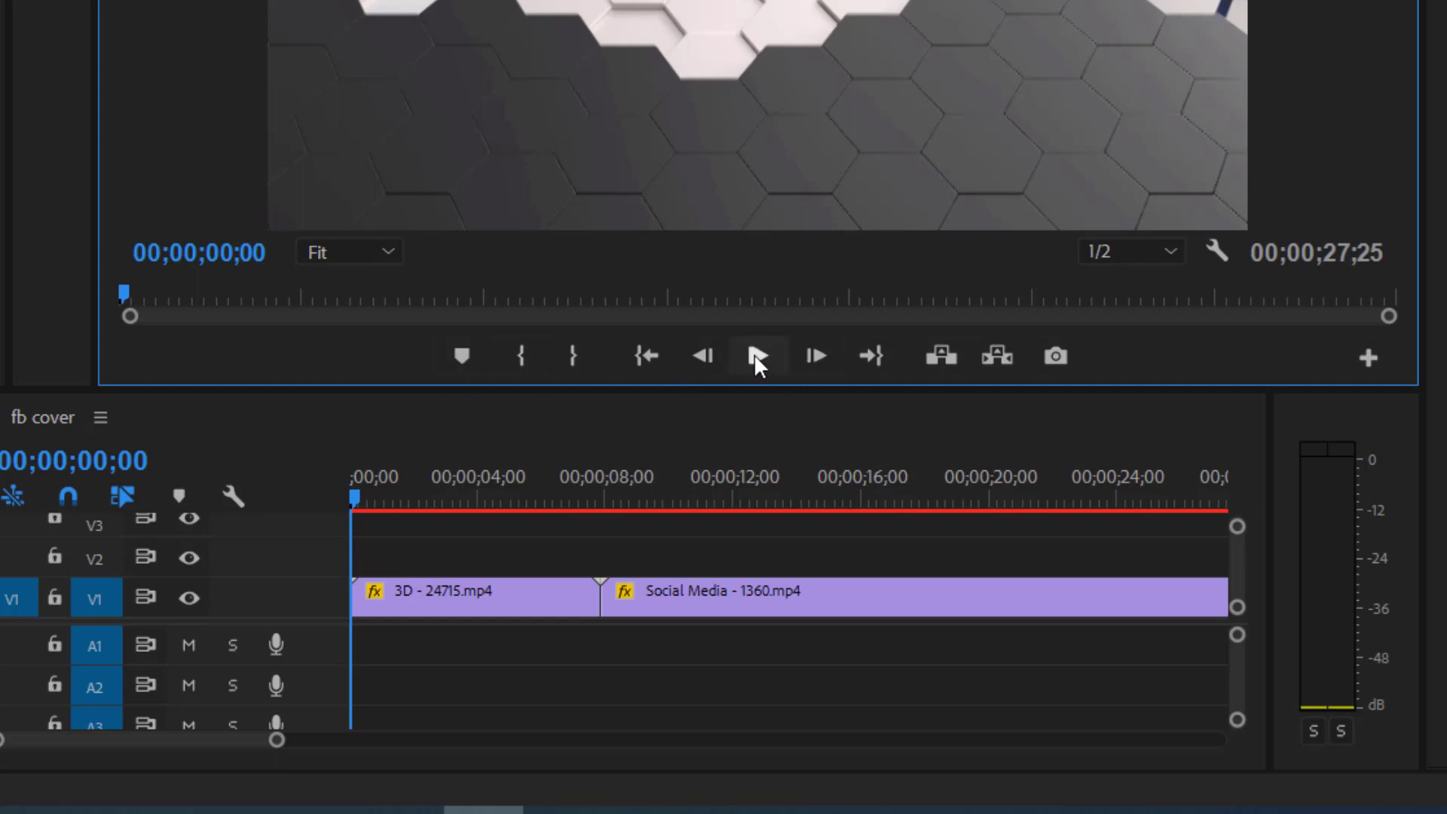
left_click_drag(282, 740, 318, 739)
left_click(996, 499)
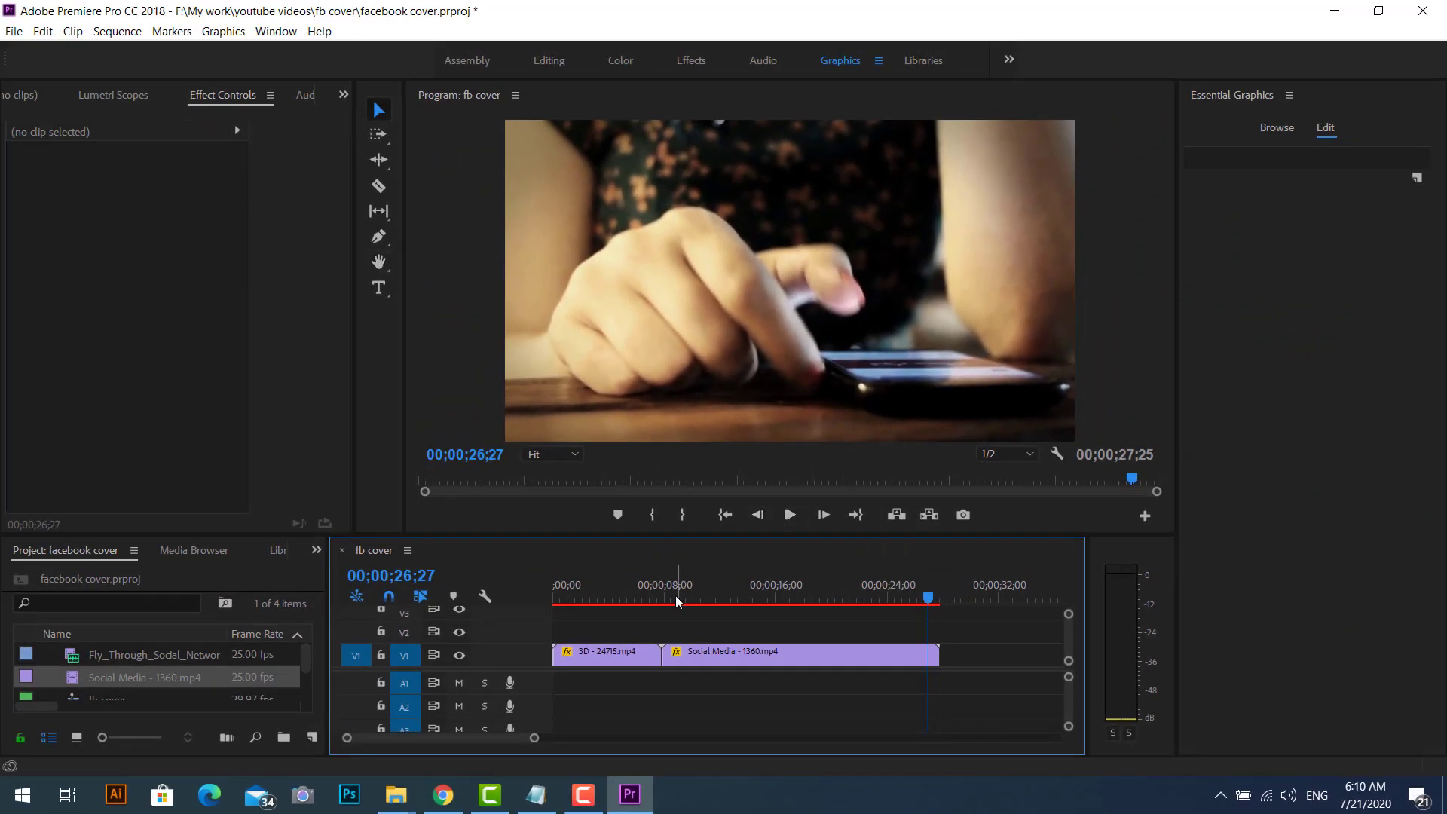
- Add a text layer reading "BE CREATIVE" above the first clip, starting at 00;00;03;17
left_click_drag(677, 599, 607, 599)
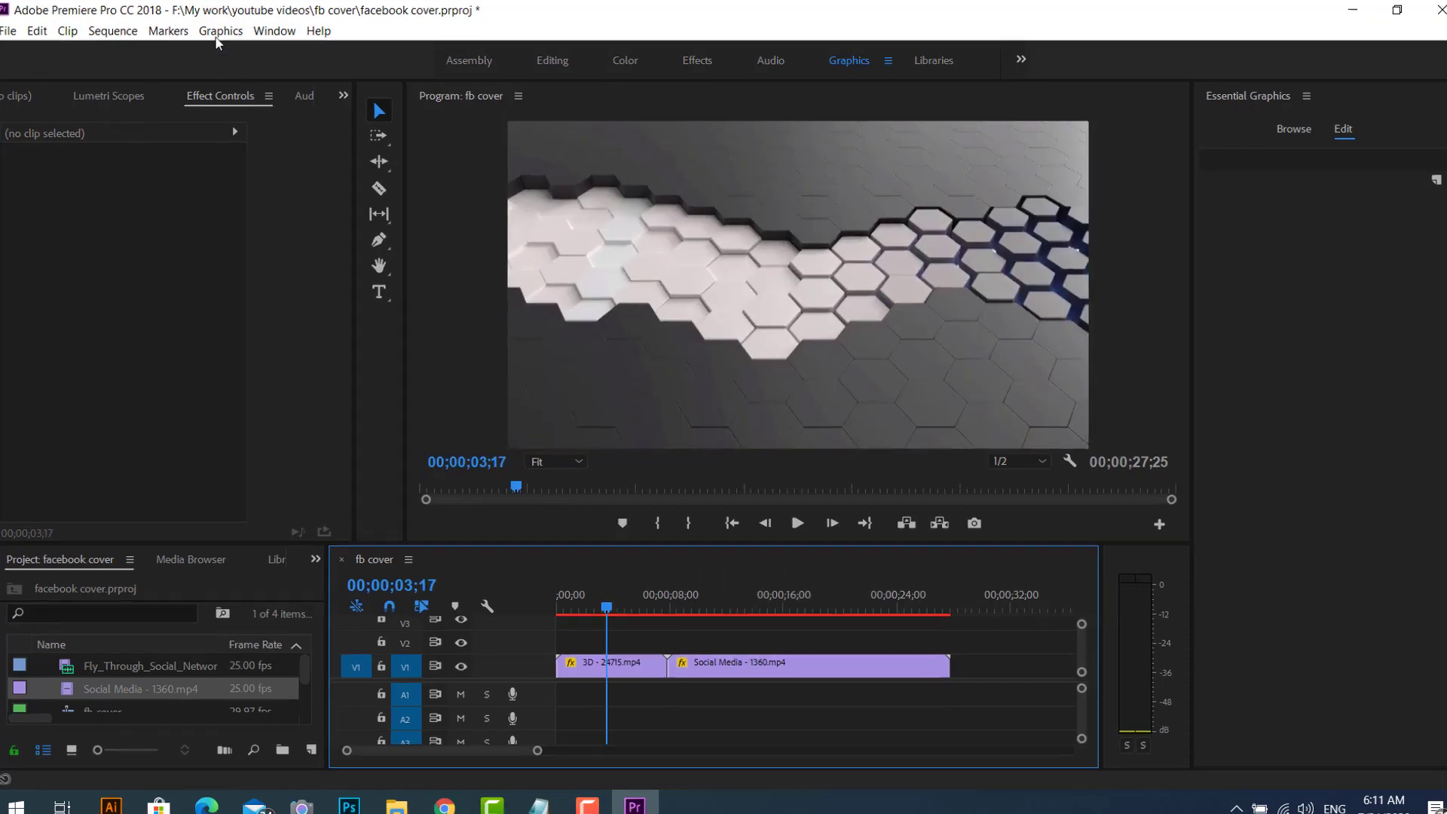
left_click(224, 31)
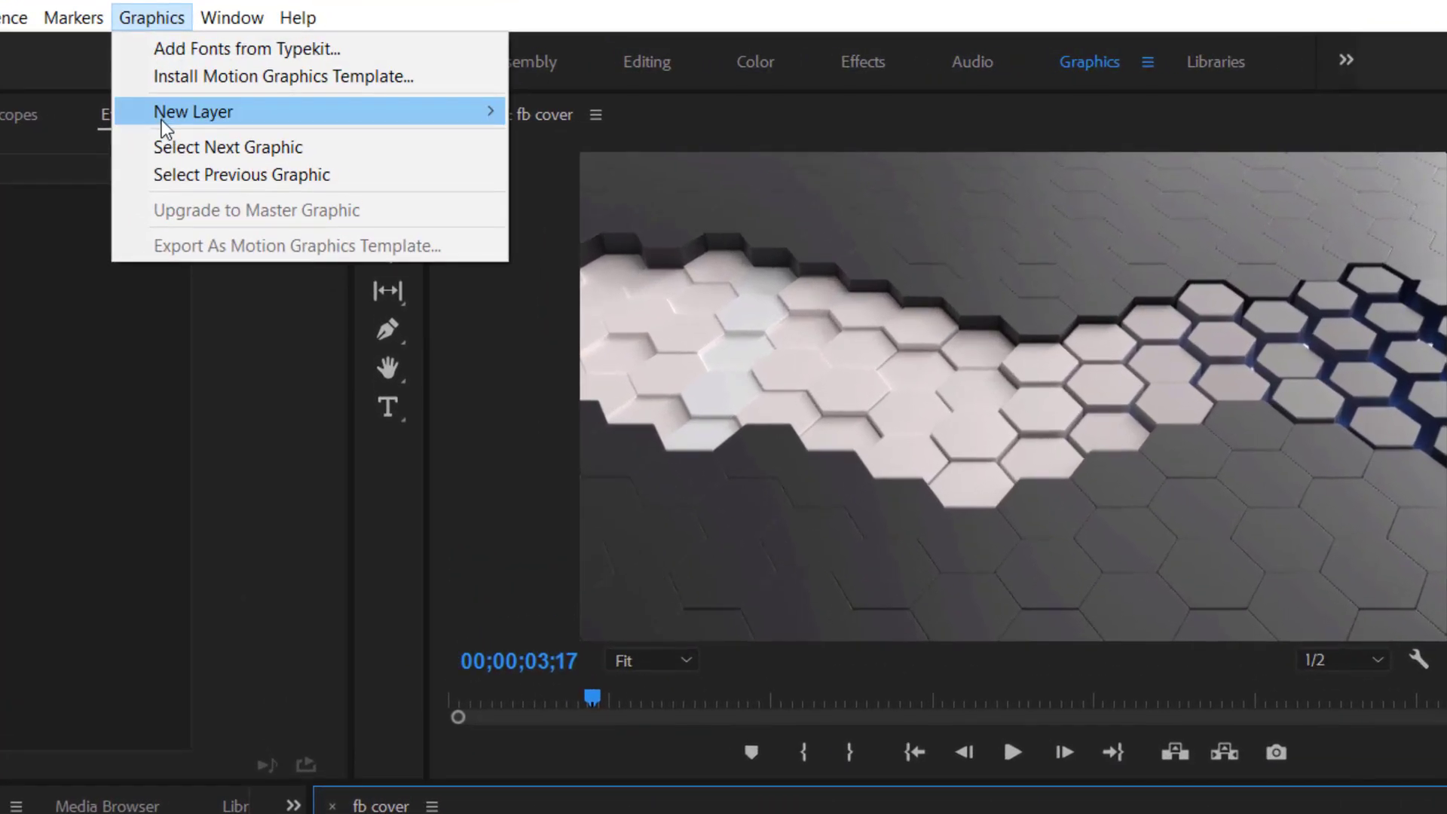
mouse_move(161, 119)
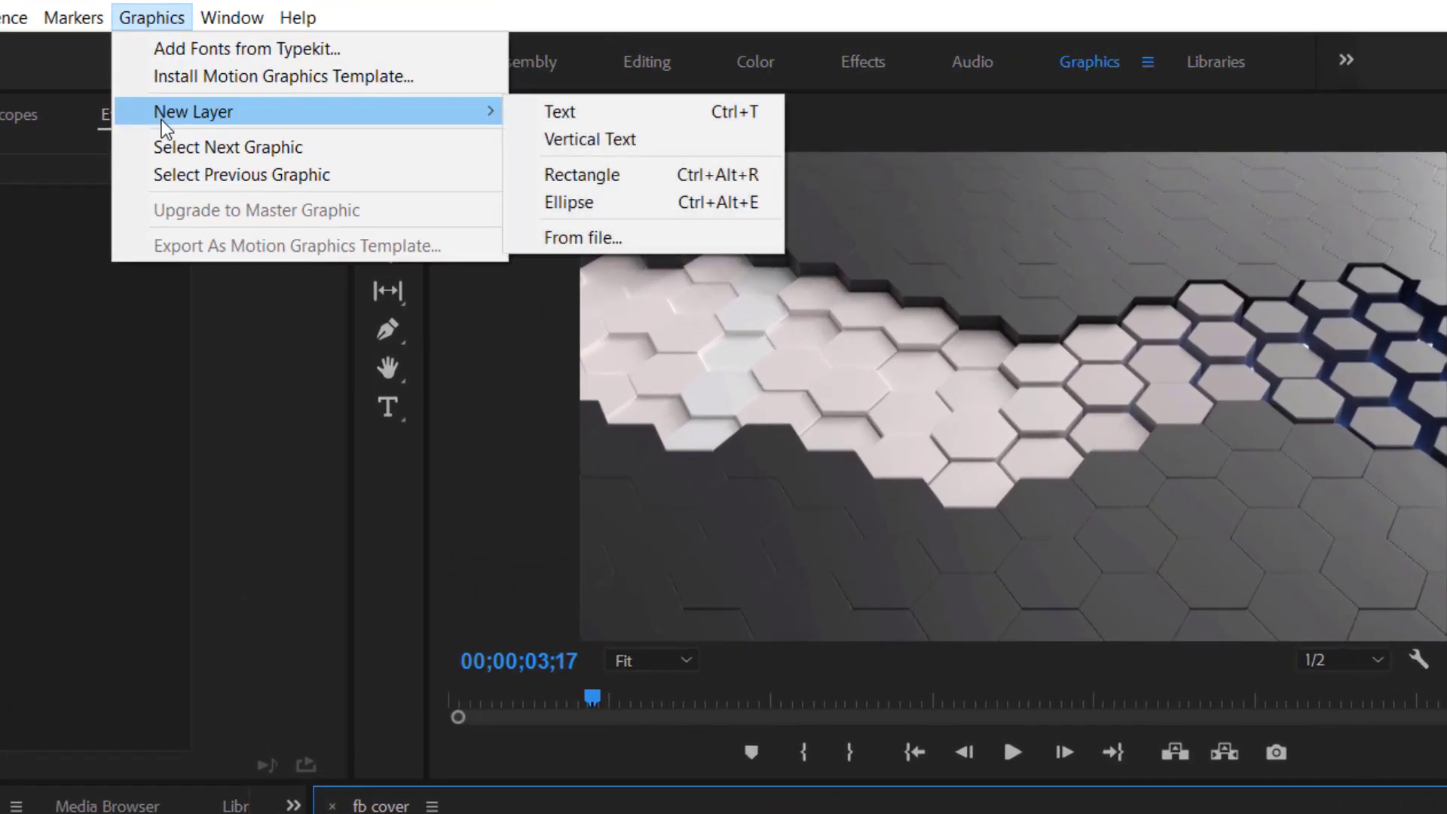
left_click(576, 114)
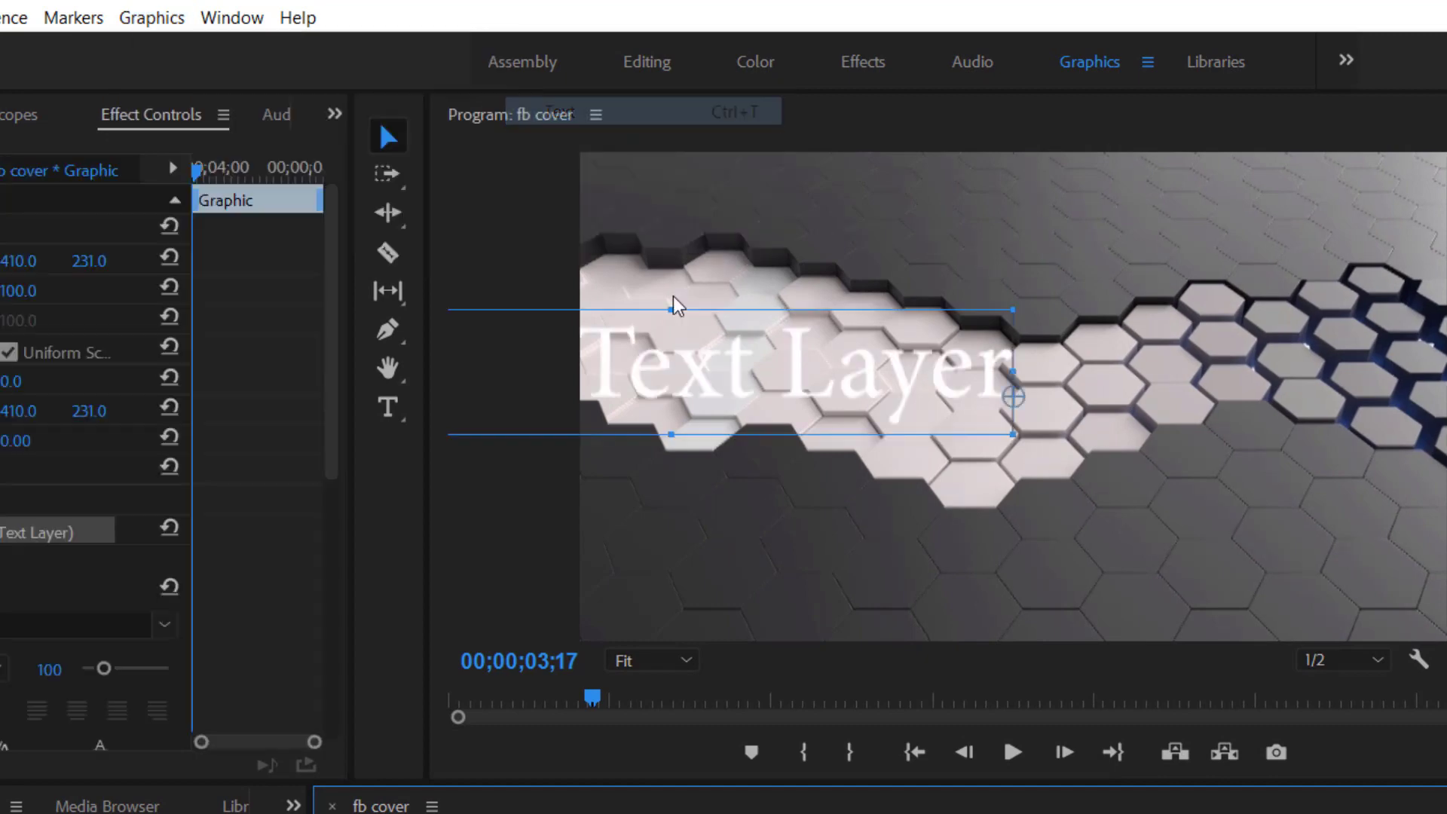
double_click(798, 383)
type("be")
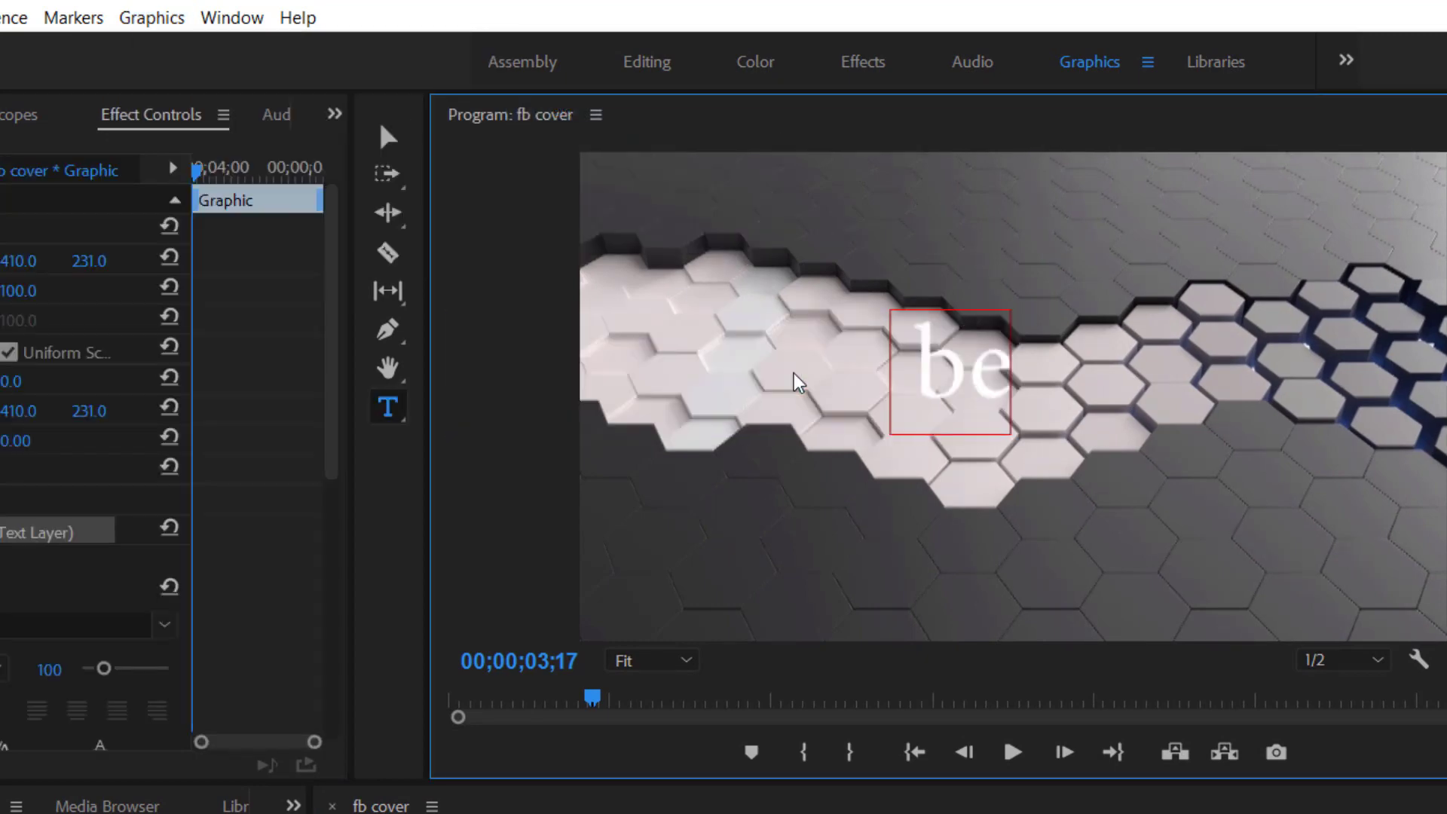
key("BackSpace")
key("BackSpace")
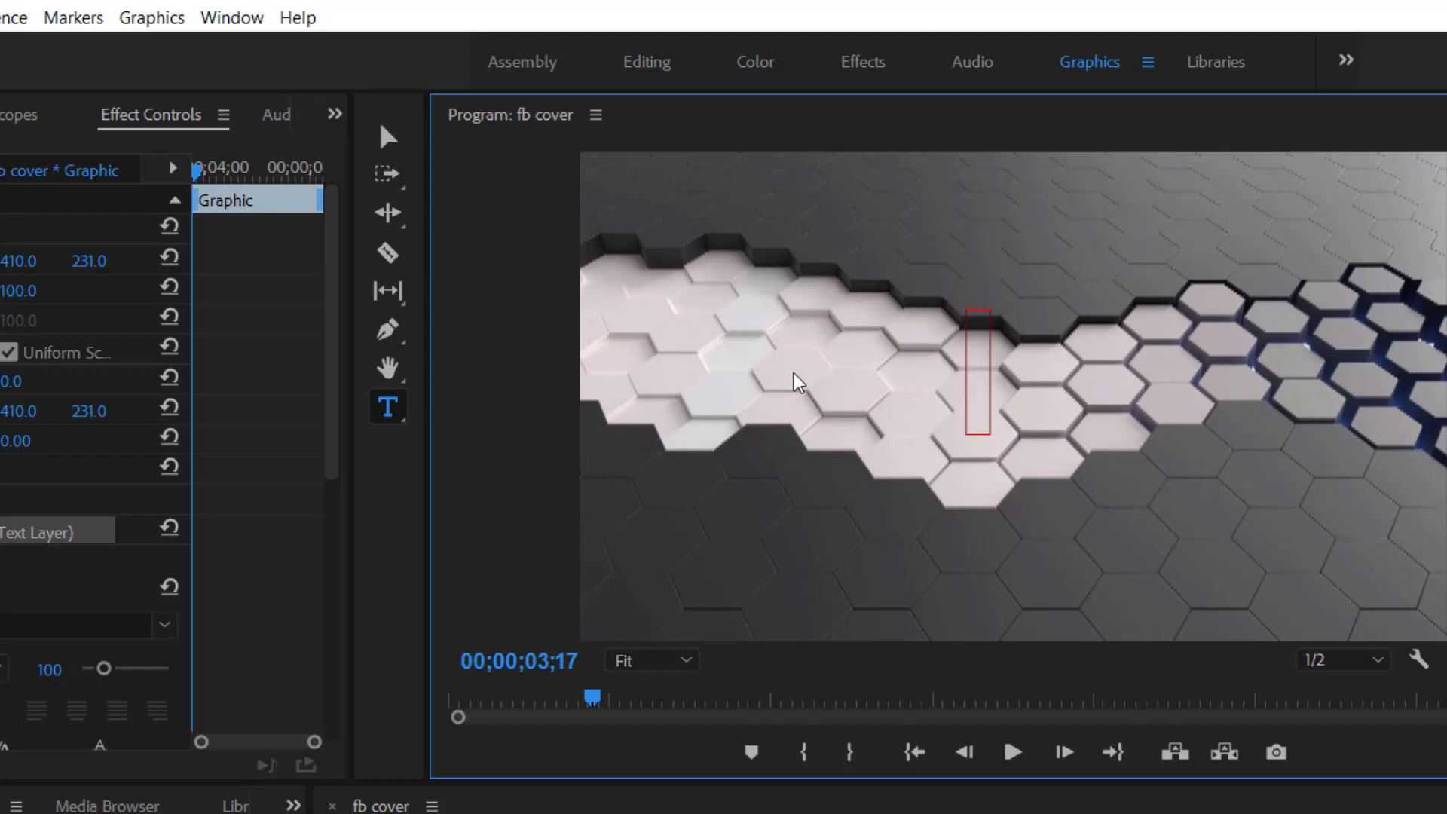
type("be cre")
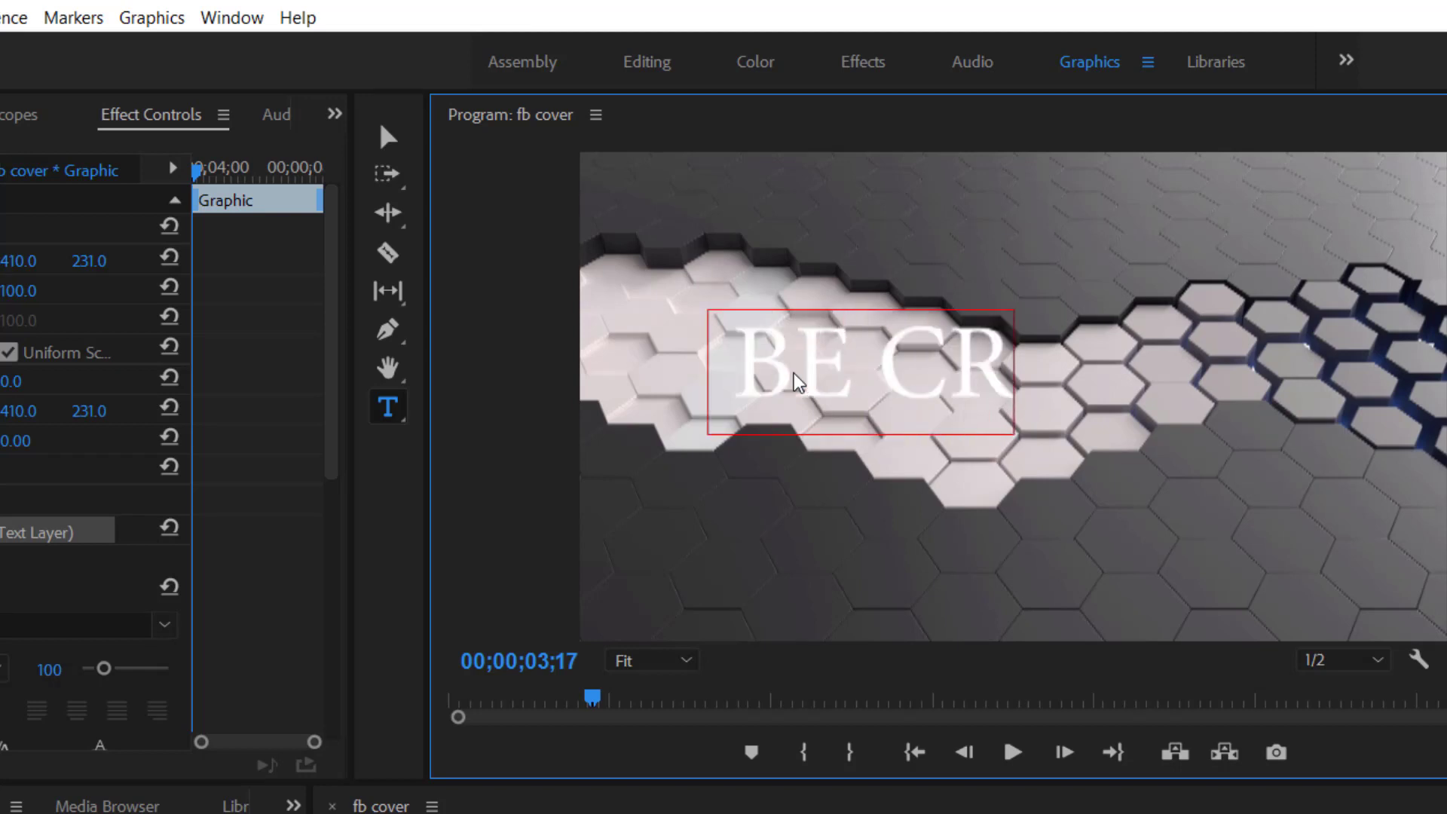
type("ative")
- Move the BE CREATIVE text into the lower part of the frame, at about 729, 418, and leave its opacity at 100%
left_click(387, 136)
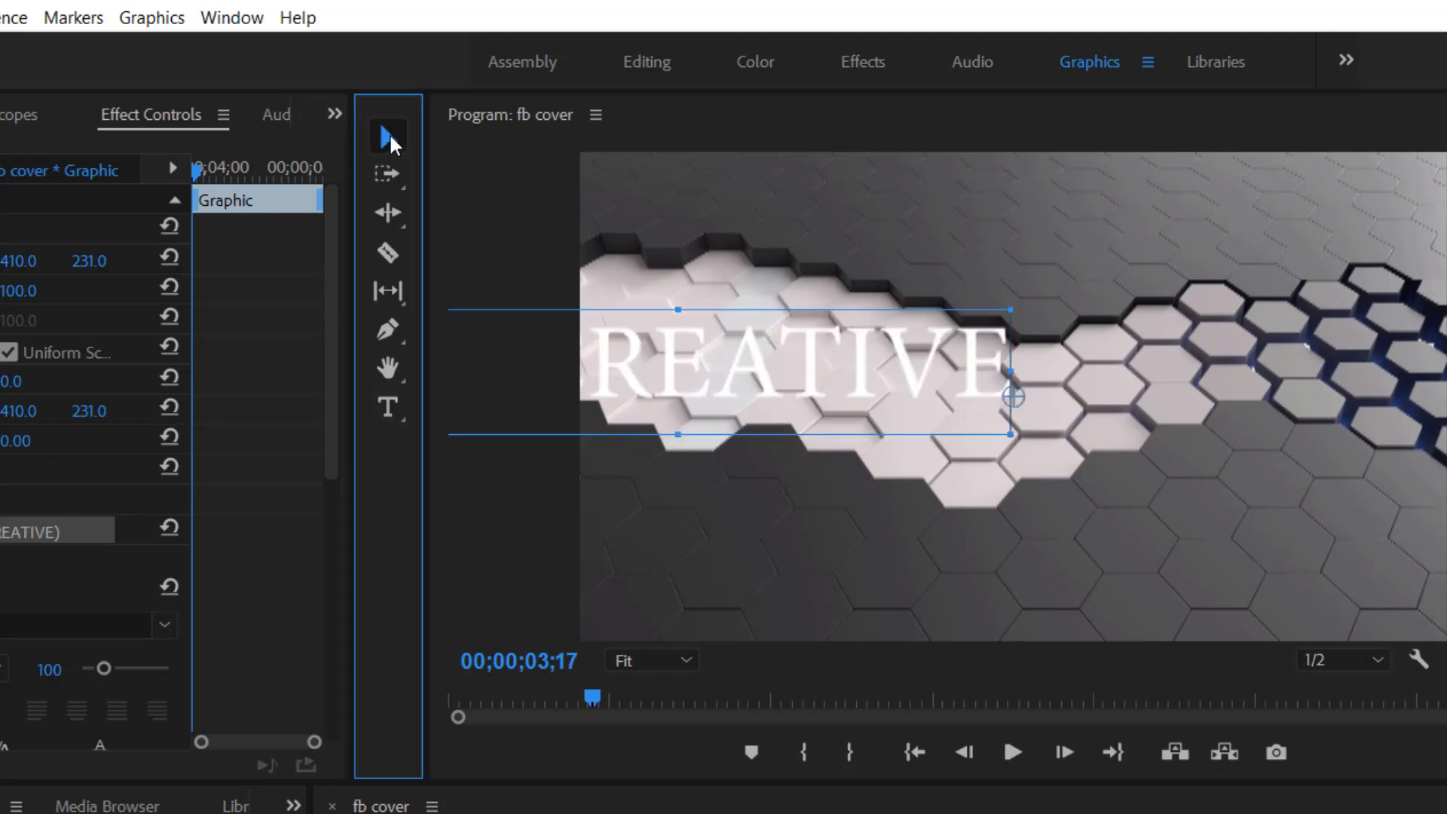
left_click_drag(754, 411, 1129, 555)
left_click_drag(1097, 559, 1092, 559)
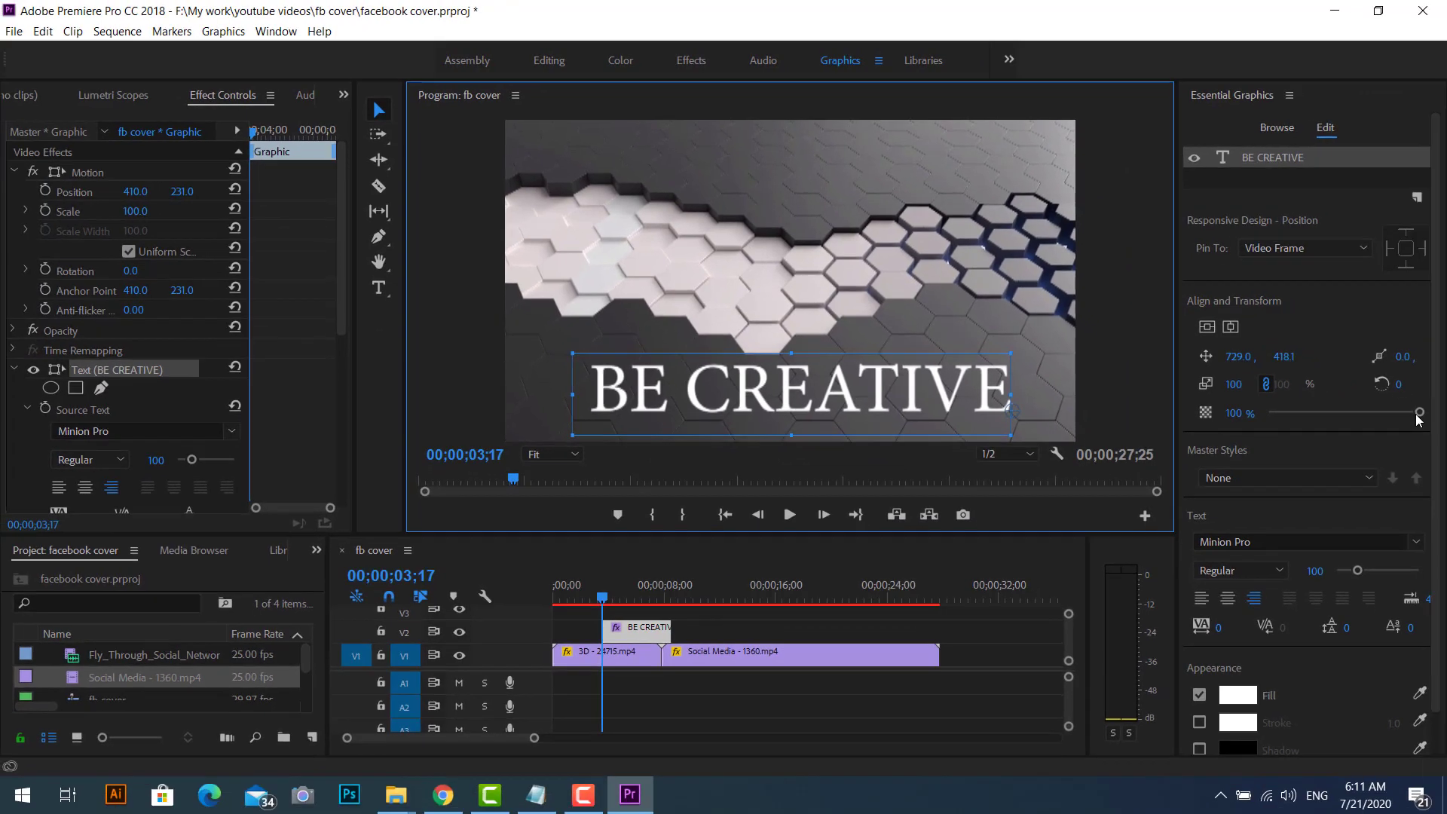
left_click(1410, 413)
mouse_move(1411, 415)
left_mouse_down()
mouse_move(1324, 415)
mouse_move(1425, 415)
left_mouse_up()
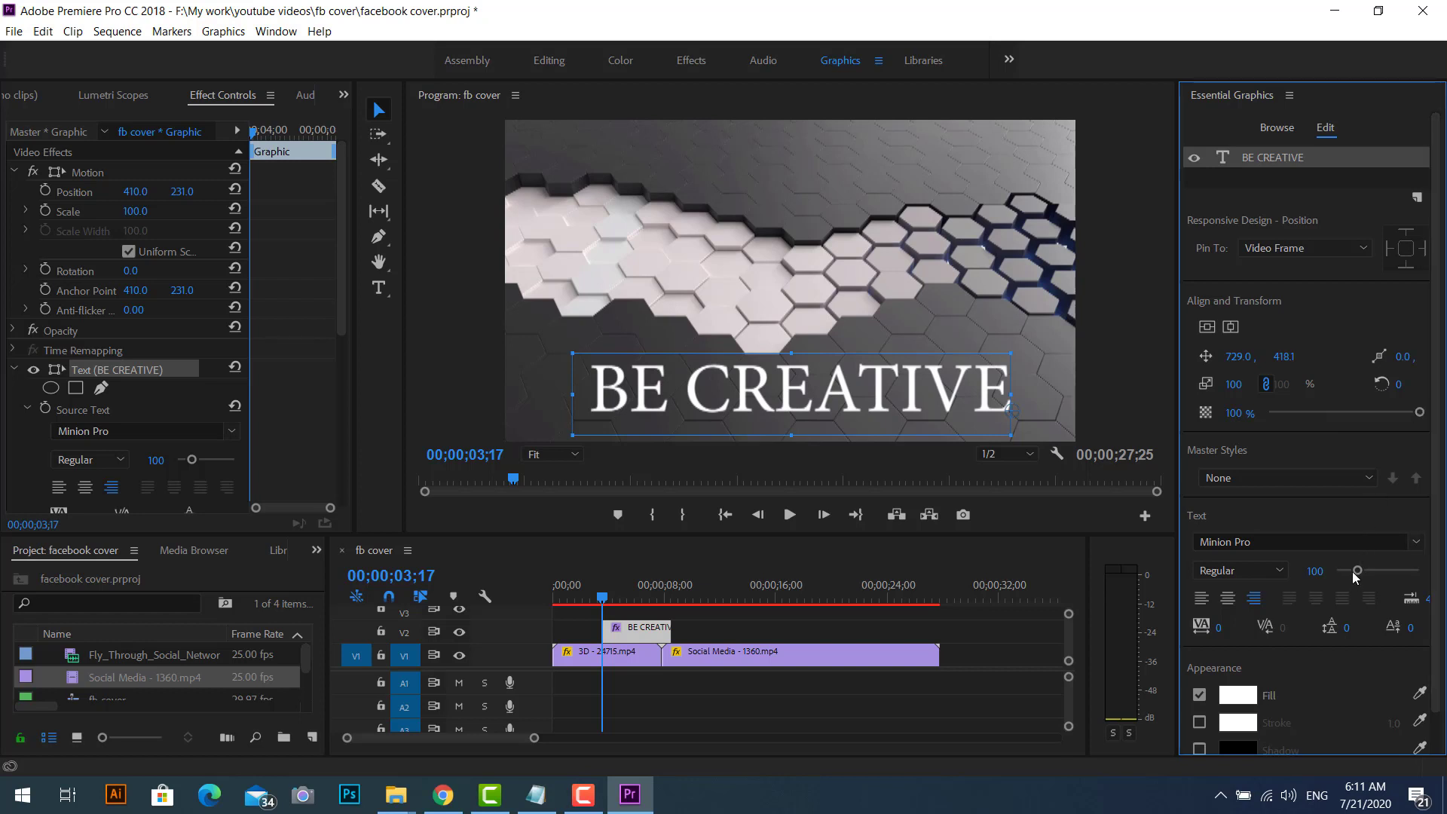
- Set the title's font to Myanmar Text Bold at size 46 and place it at about 545, 420 near the frame's lower edge
left_click(1275, 543)
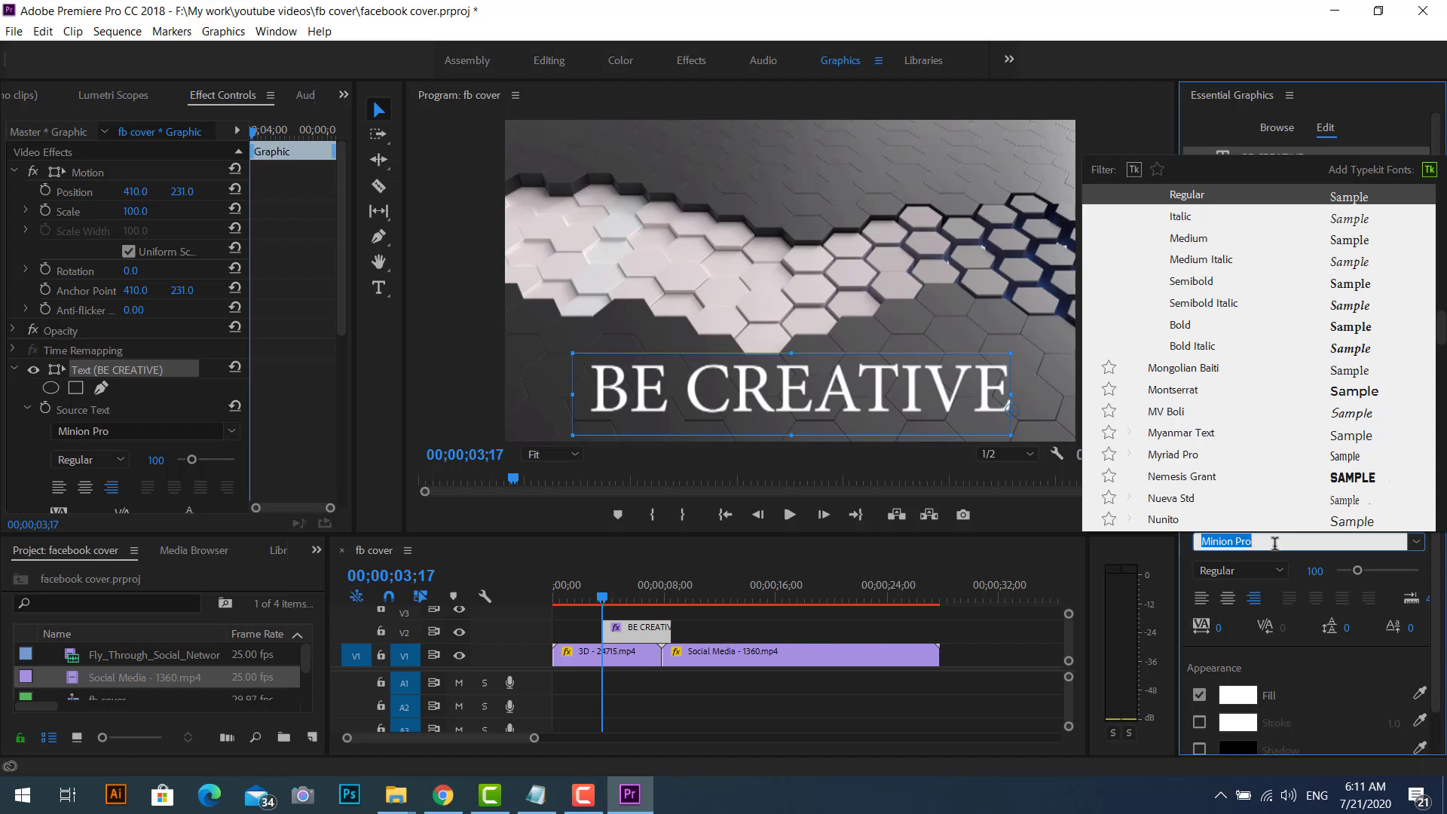
type("MY")
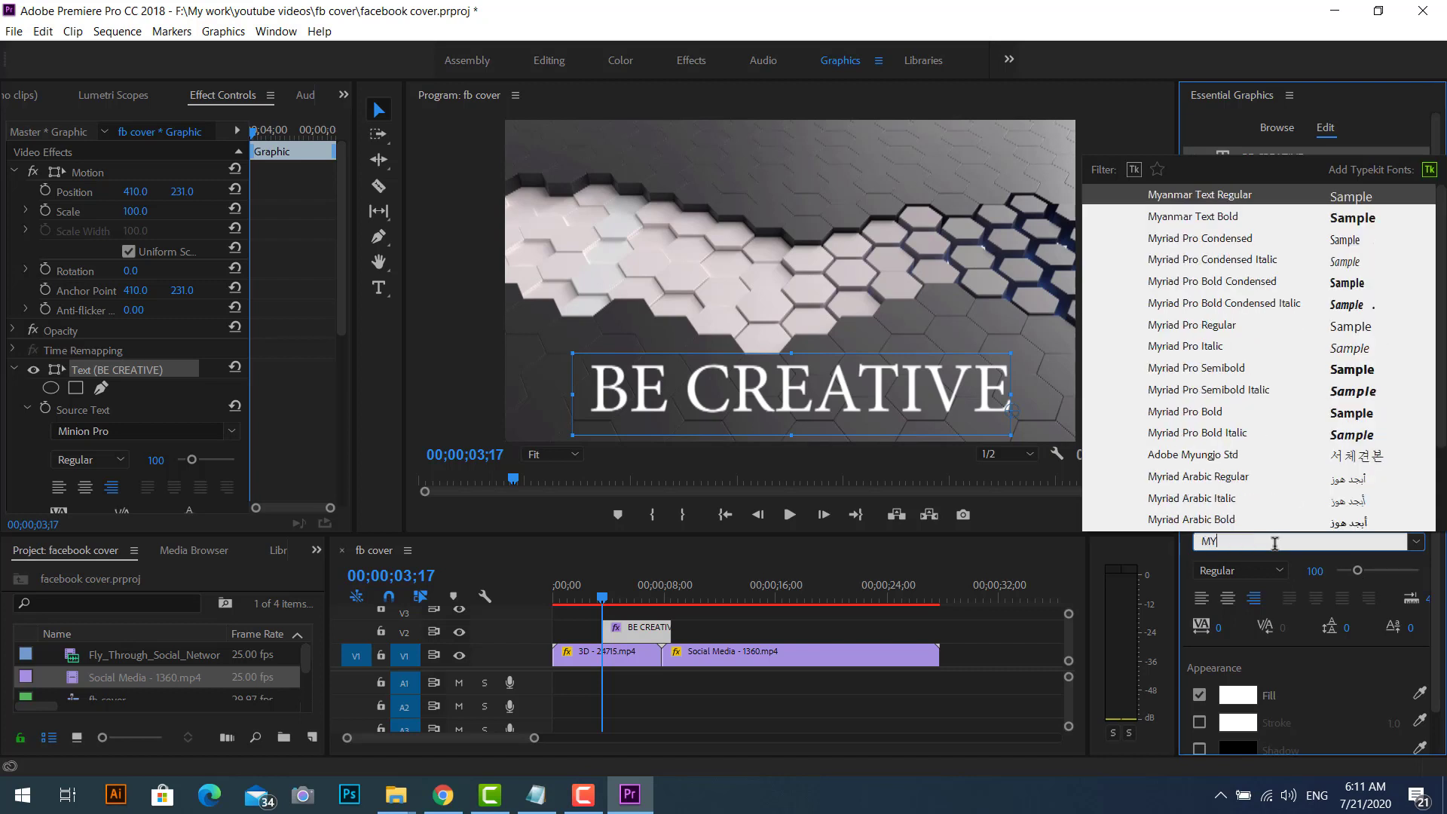
key("Return")
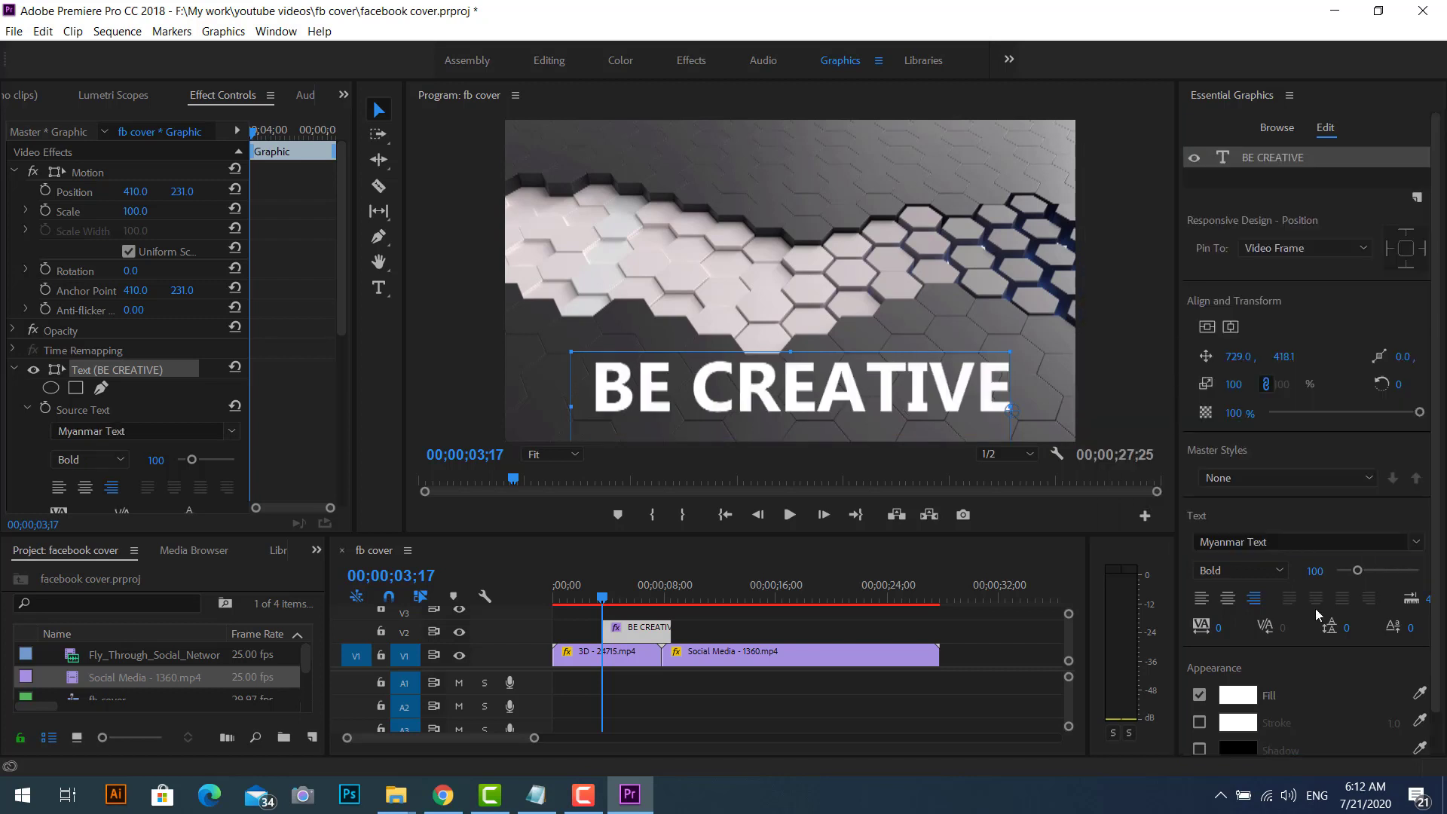
left_click_drag(1354, 576, 1345, 570)
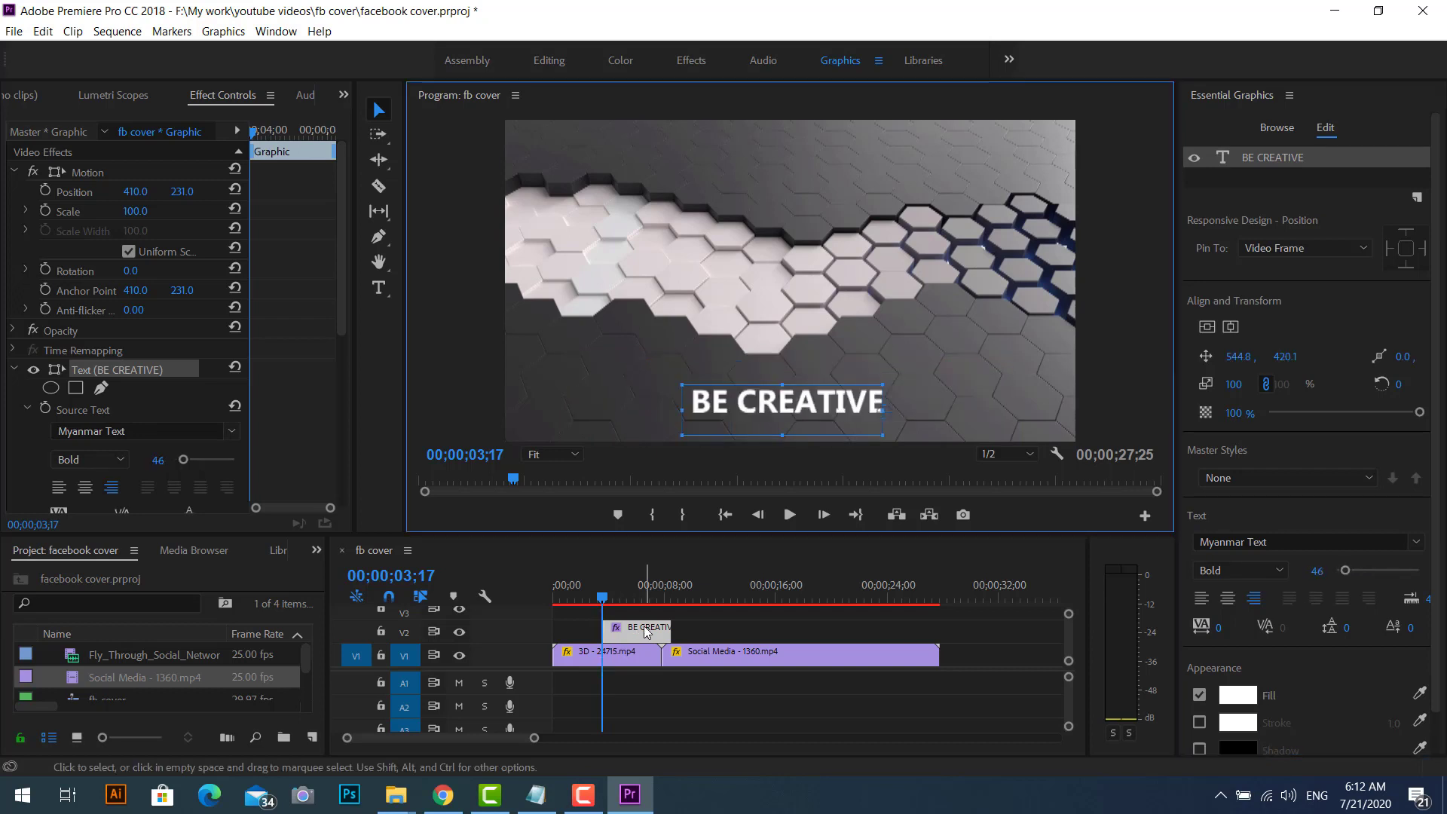
- Add Motion position keyframes at 410, 231 to the title graphic at 00;00;03;17 and 00;00;04;14
left_click(646, 632)
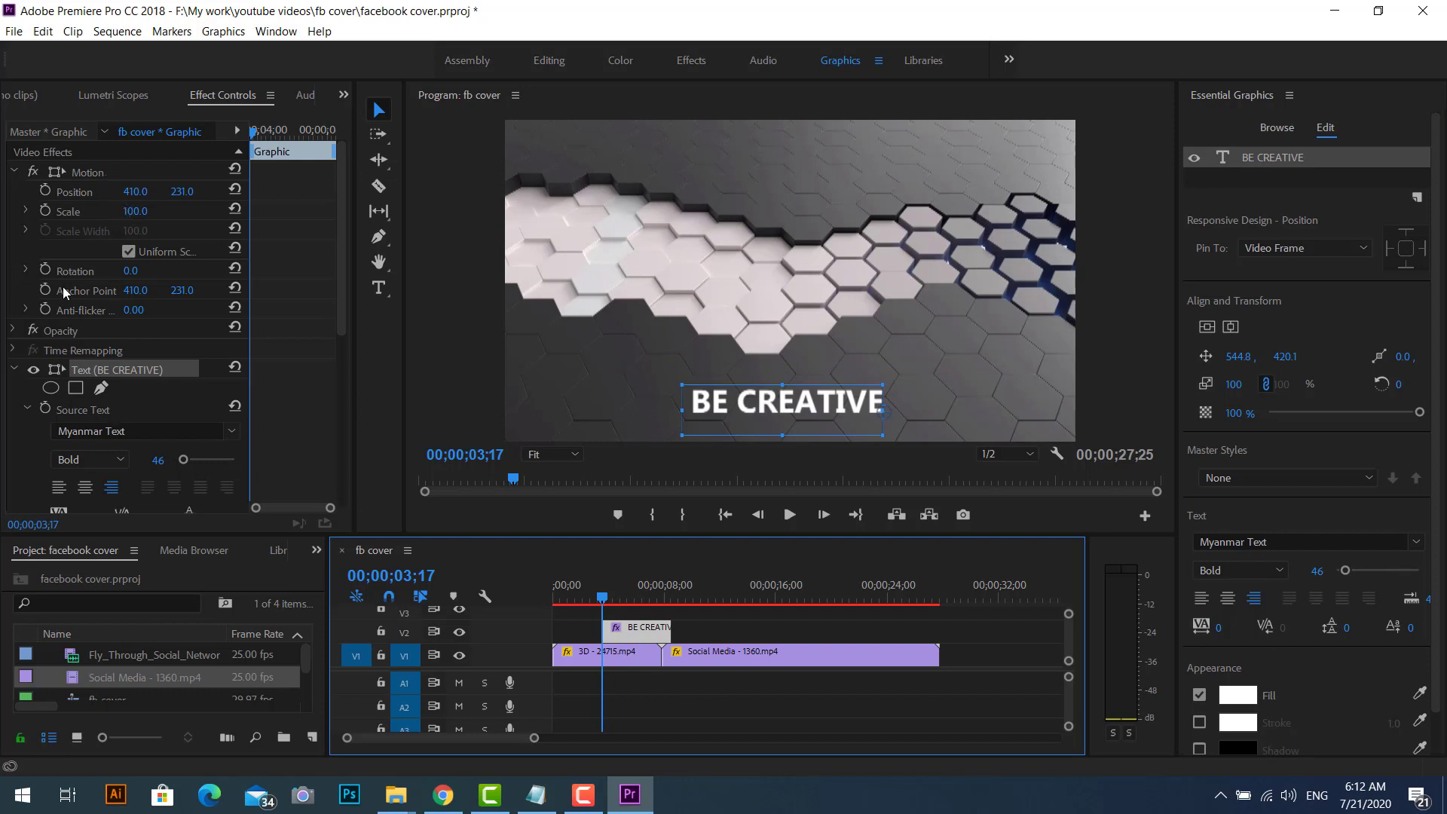
left_click(46, 192)
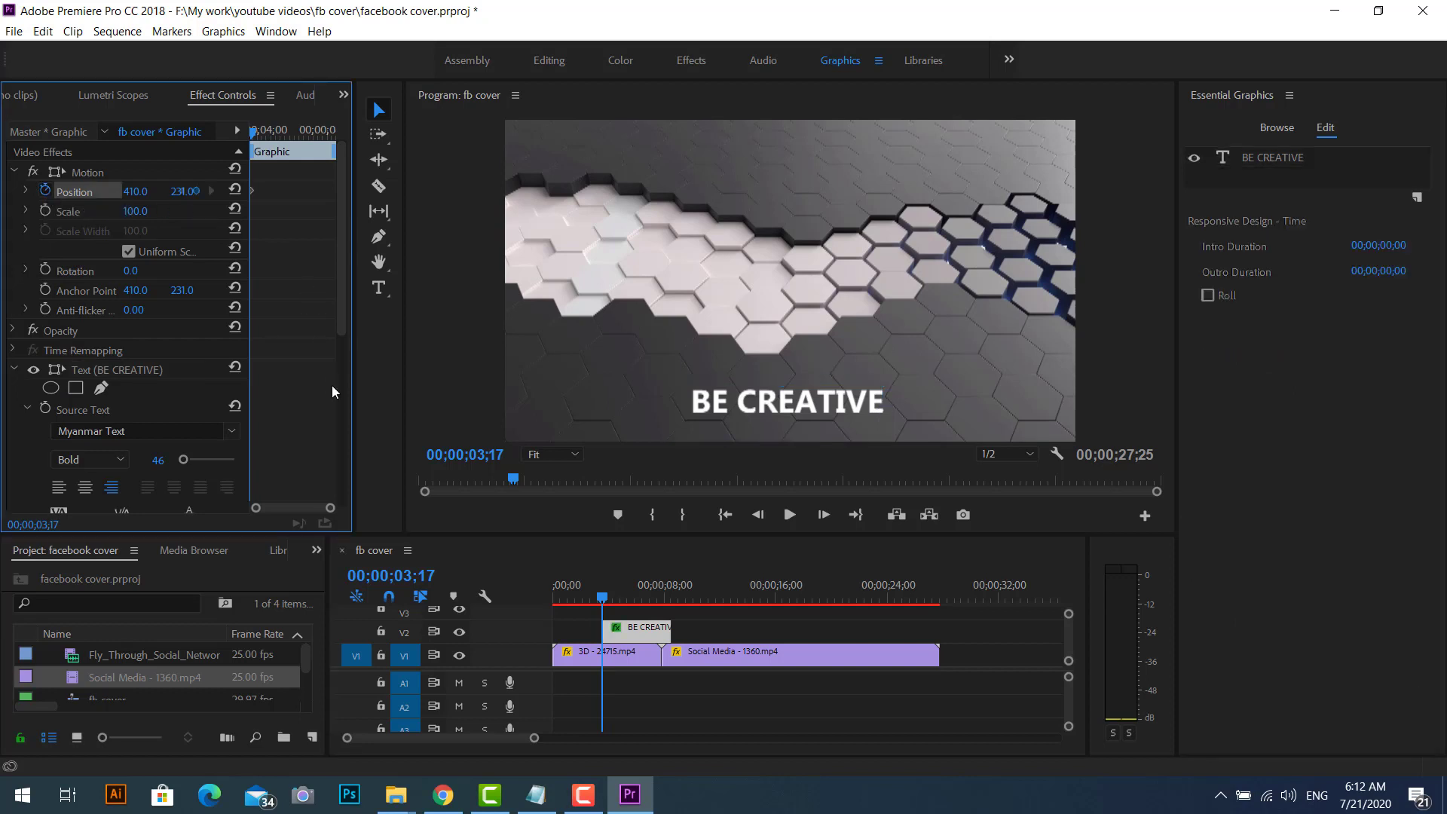
left_click_drag(350, 386, 528, 386)
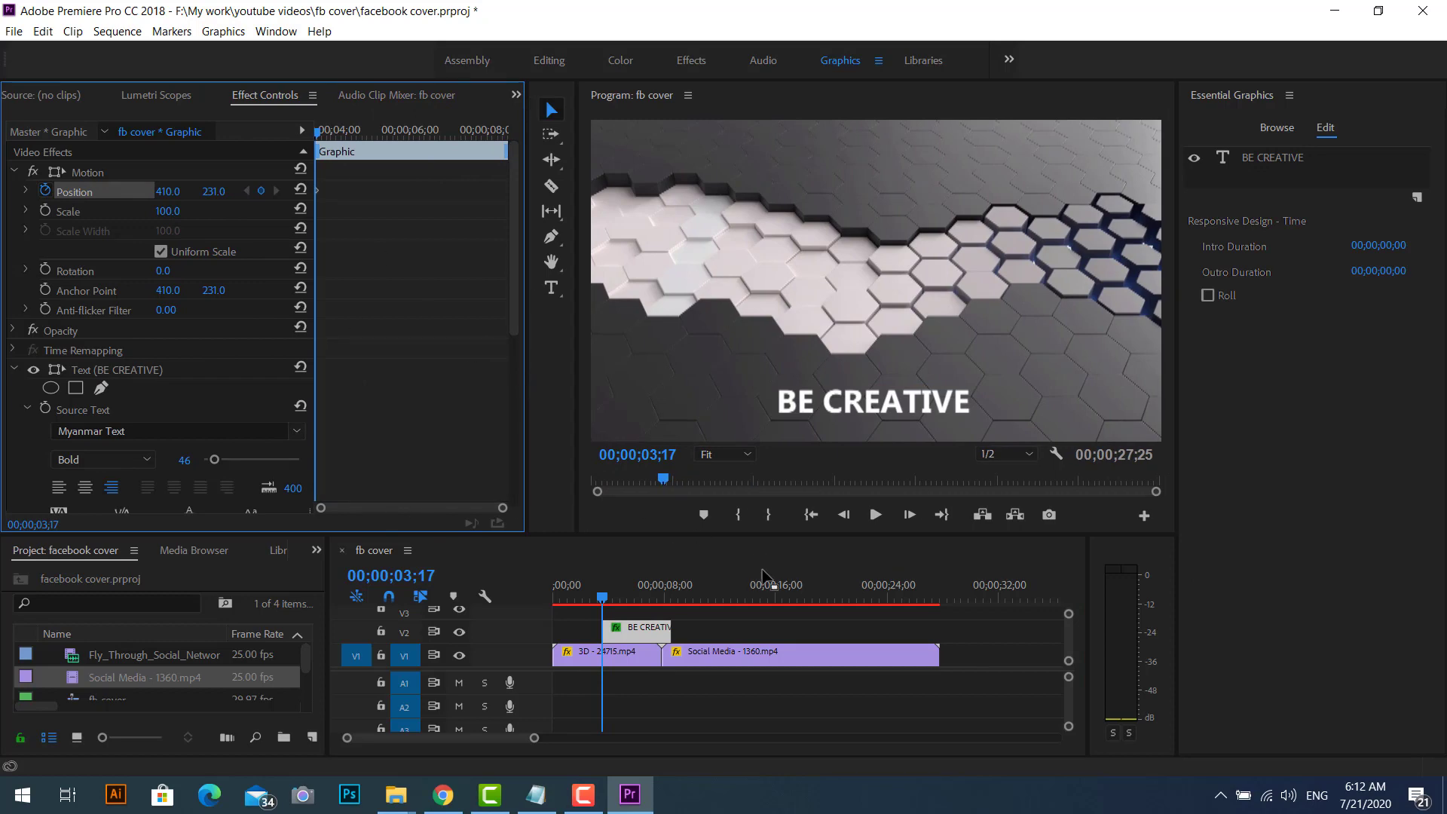
mouse_move(602, 601)
left_mouse_down()
mouse_move(632, 603)
mouse_move(615, 601)
left_mouse_up()
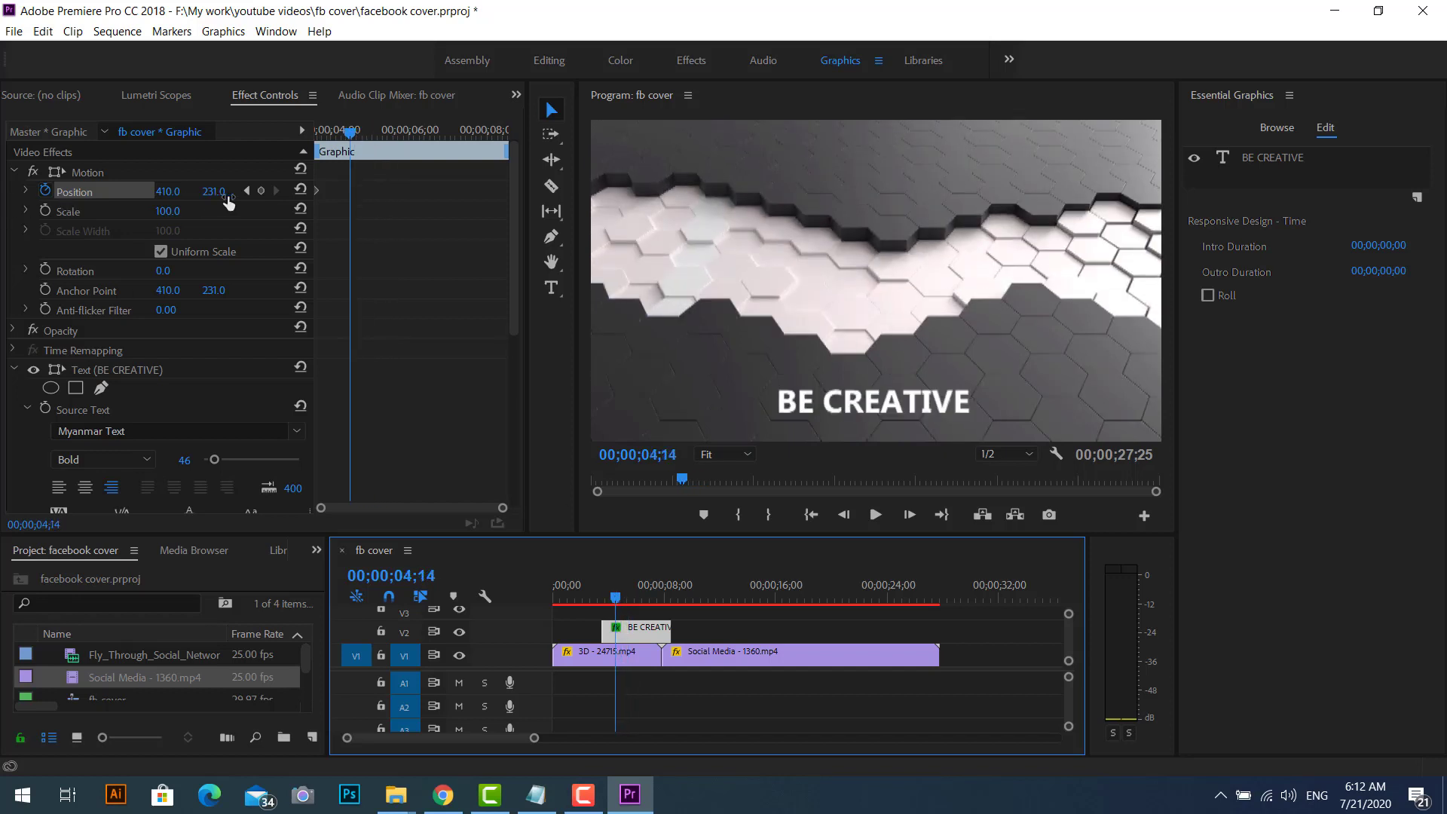
left_click(261, 192)
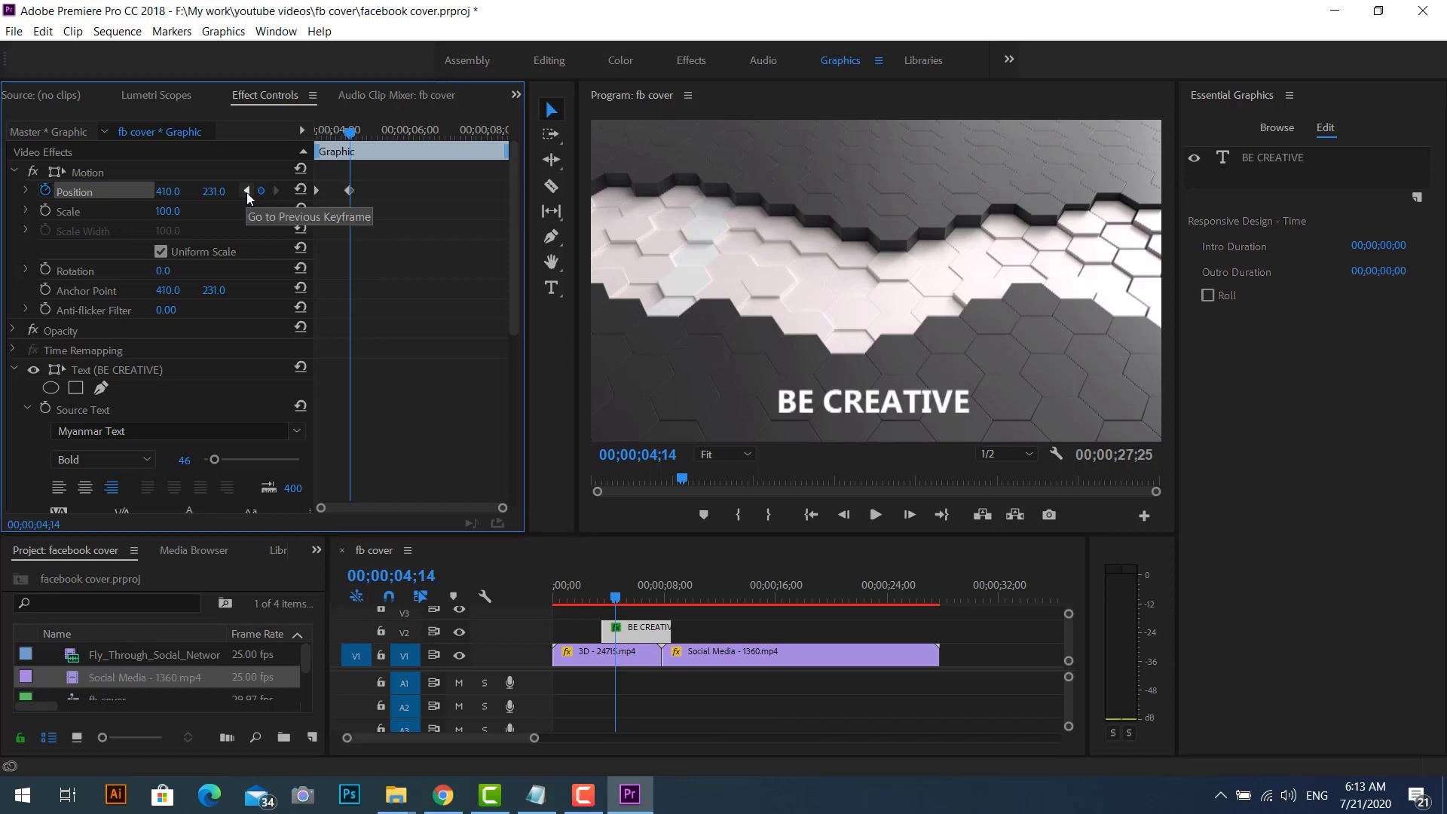
- Set the title's horizontal position at its first keyframe to -150, outside the frame, and return to 00;00;02;23 to check the entrance
left_click(247, 191)
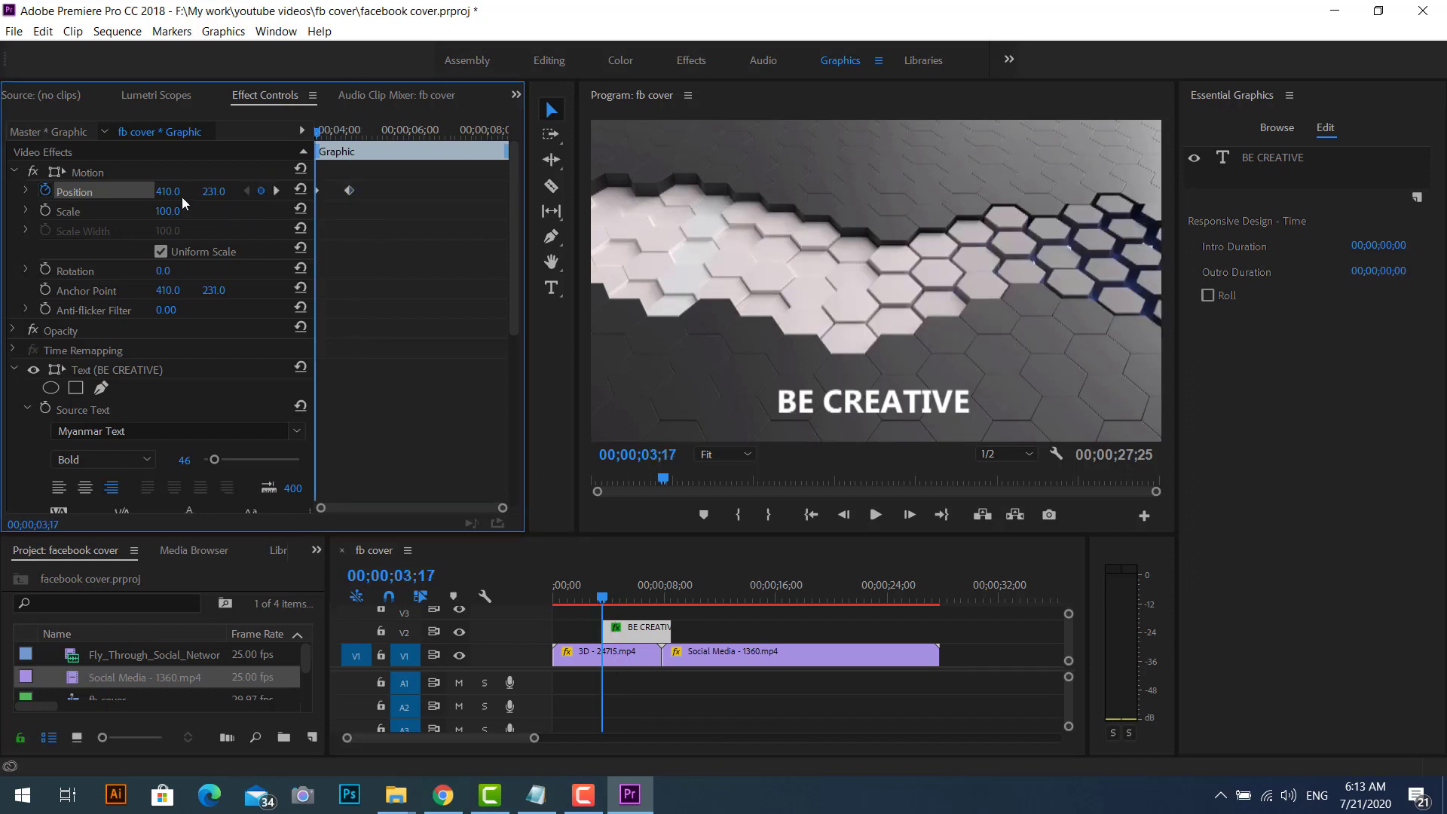
left_click_drag(169, 198, 61, 198)
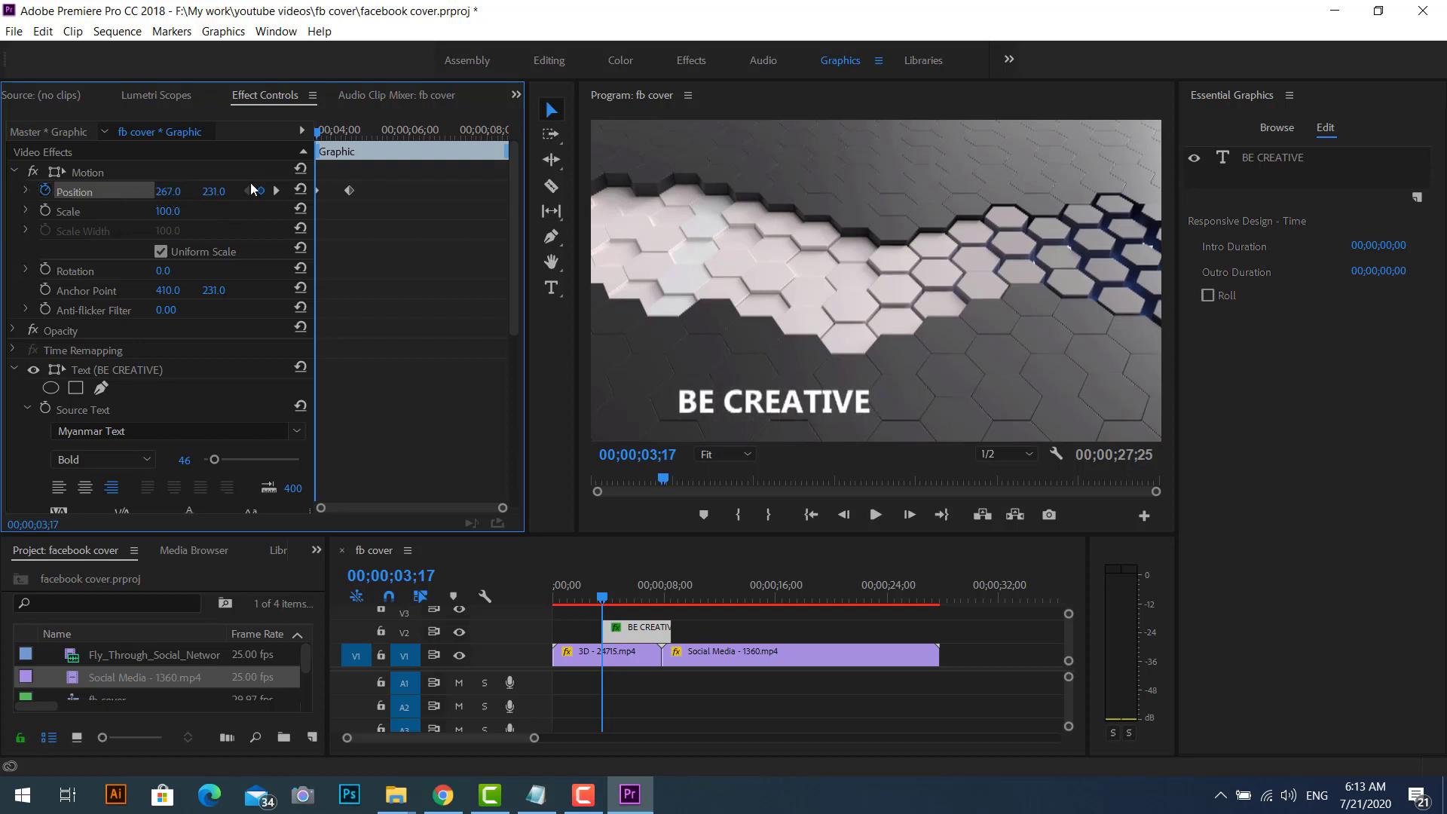
left_click_drag(167, 198, 61, 197)
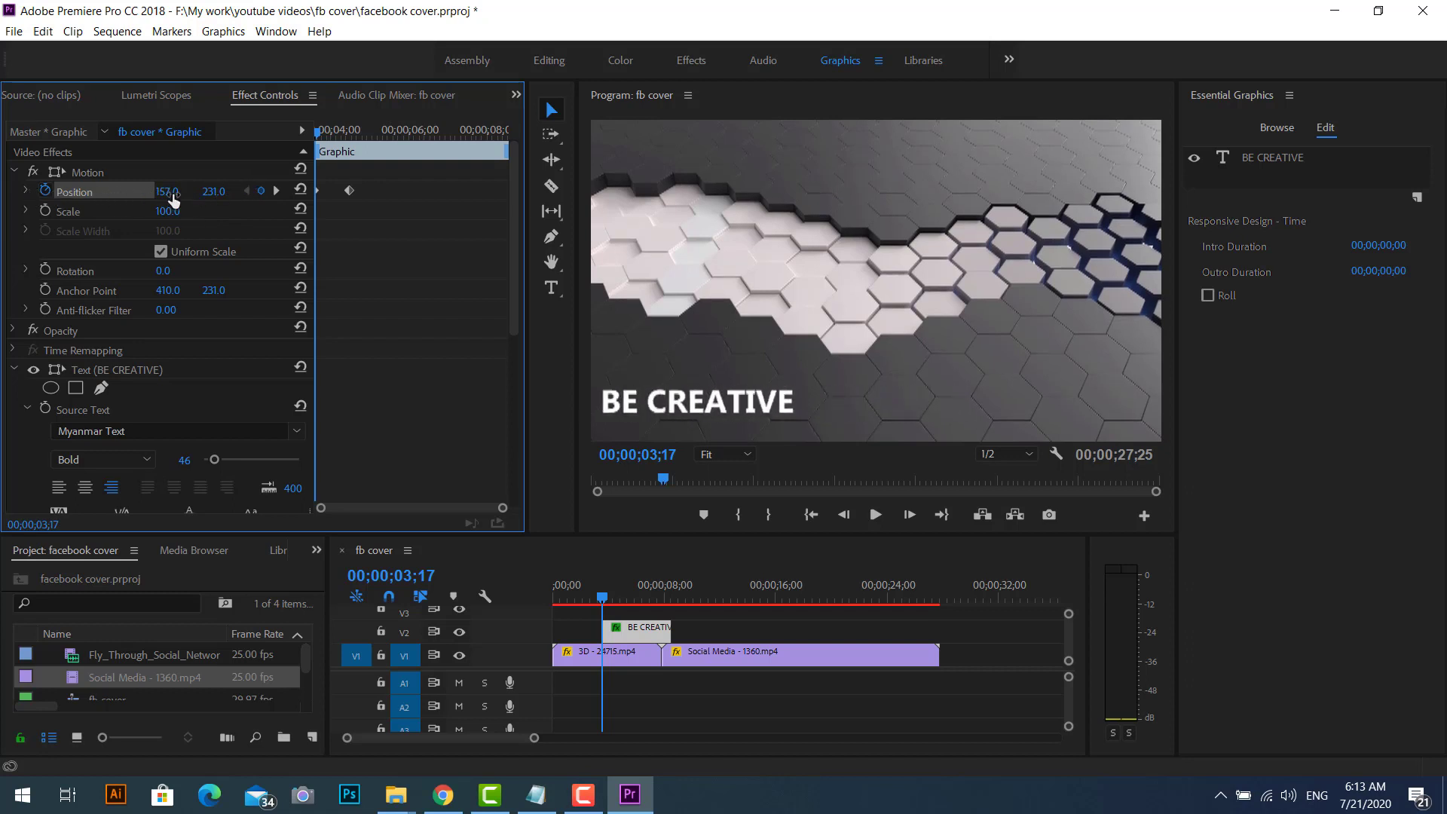
left_click_drag(173, 198, 64, 197)
mouse_move(171, 198)
left_mouse_down()
mouse_move(89, 195)
mouse_move(188, 196)
left_mouse_up()
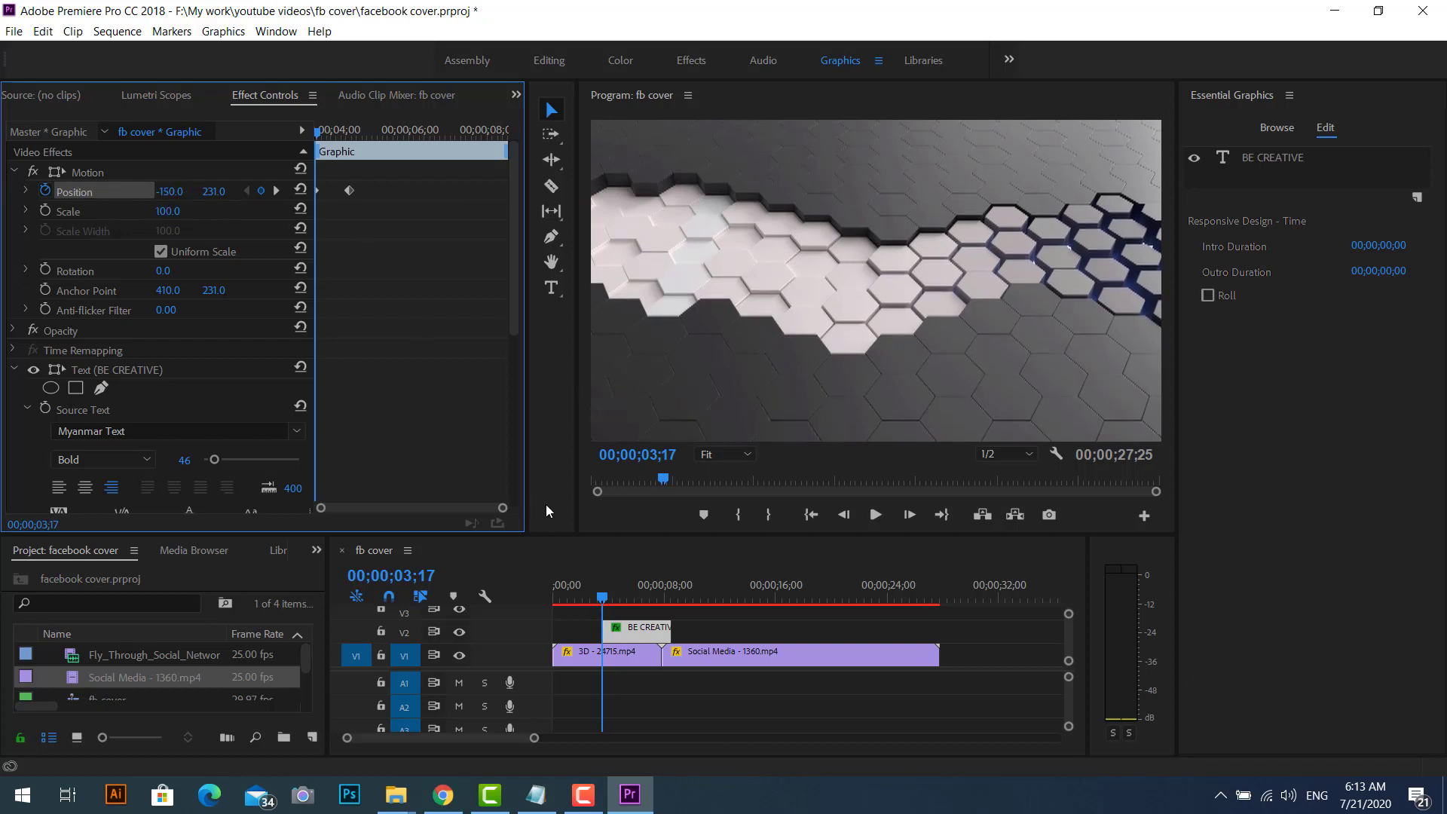
left_click(588, 599)
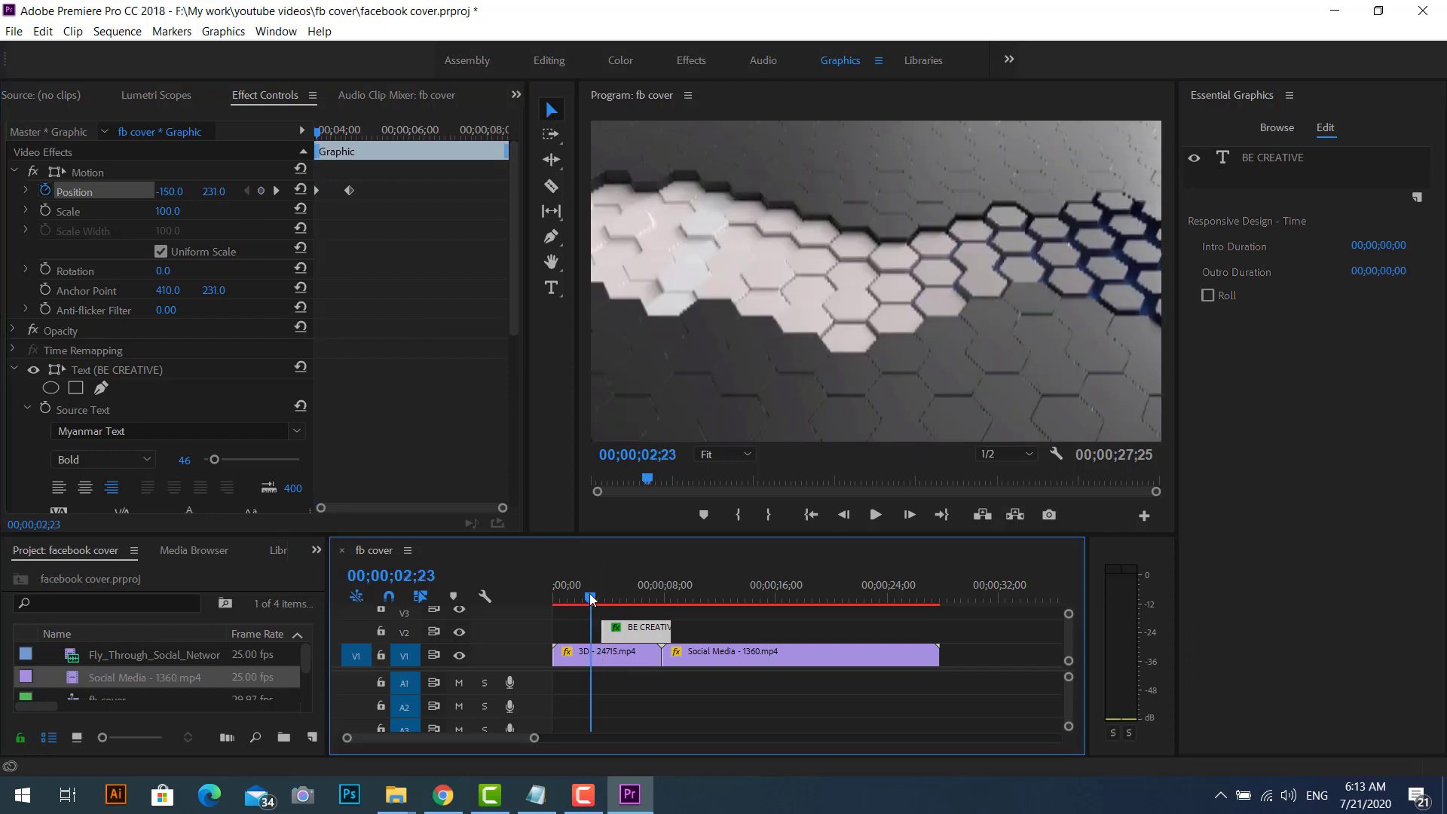
- Play the sequence from 00;00;02;23 to preview the title's entrance, stopping at about 00;00;06;06
left_click(876, 515)
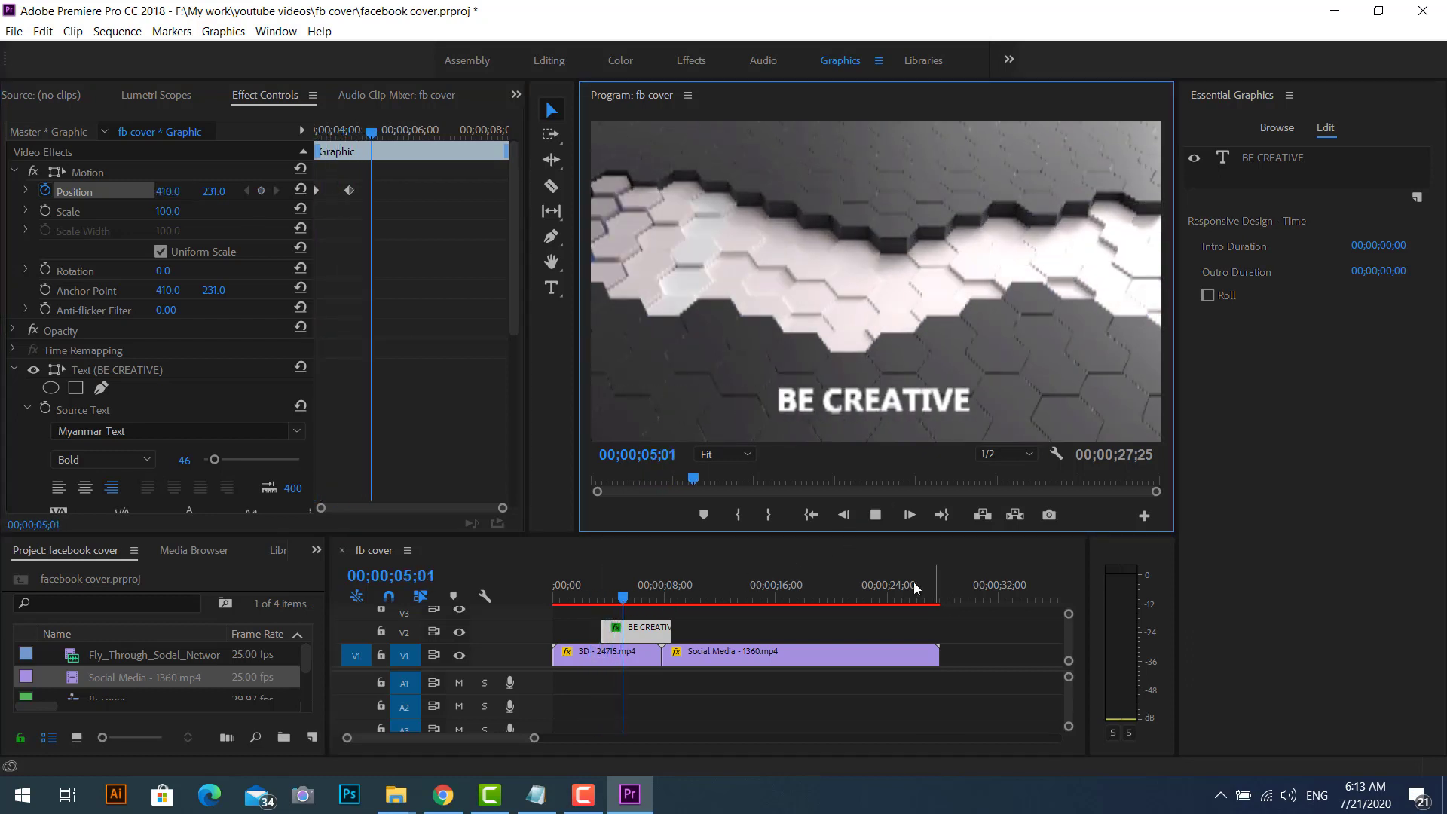
left_click(876, 518)
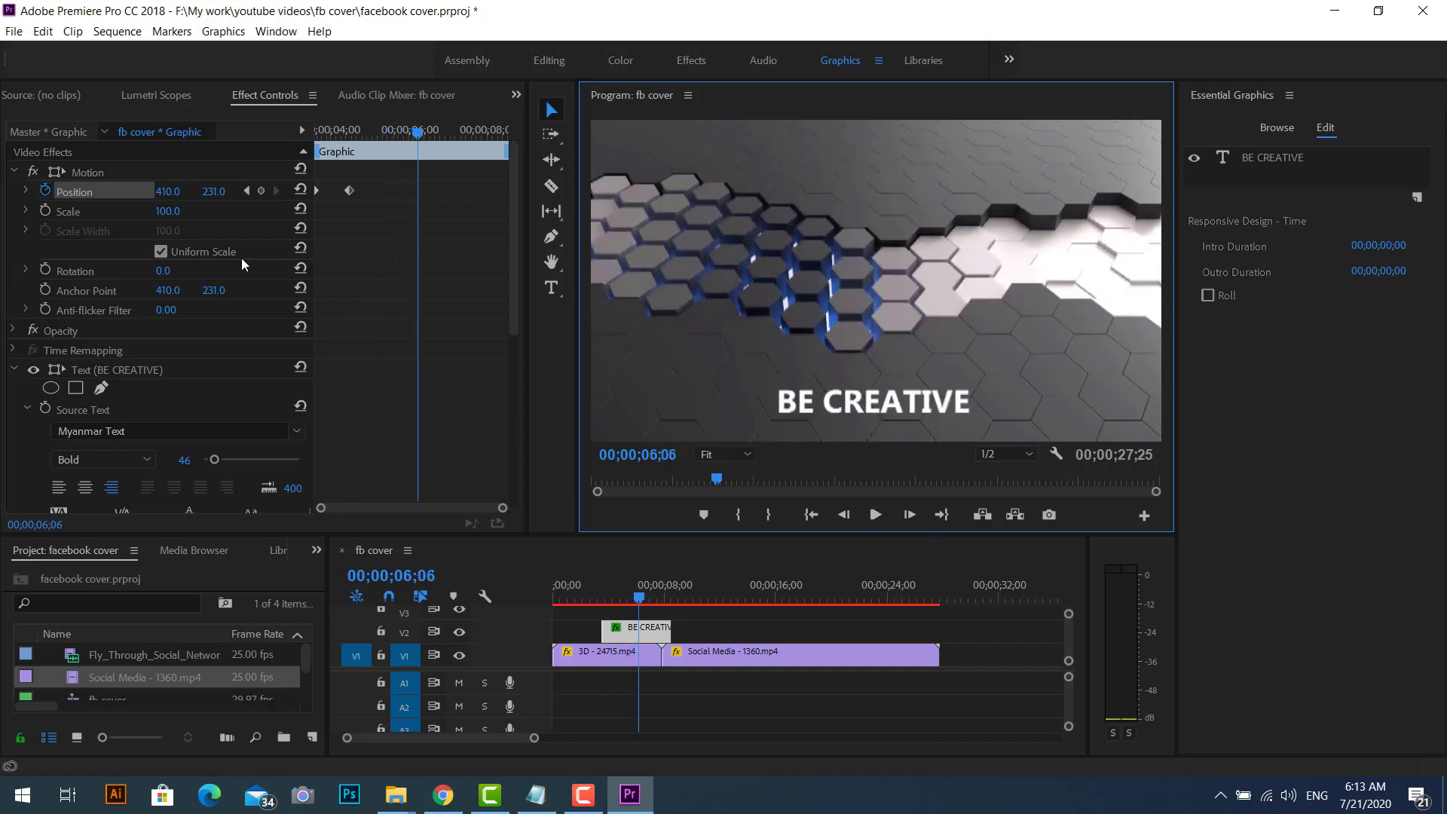
- Set up a media export in H.264 format with the Facebook 1080p HD preset and maximum render quality enabled
left_click(14, 32)
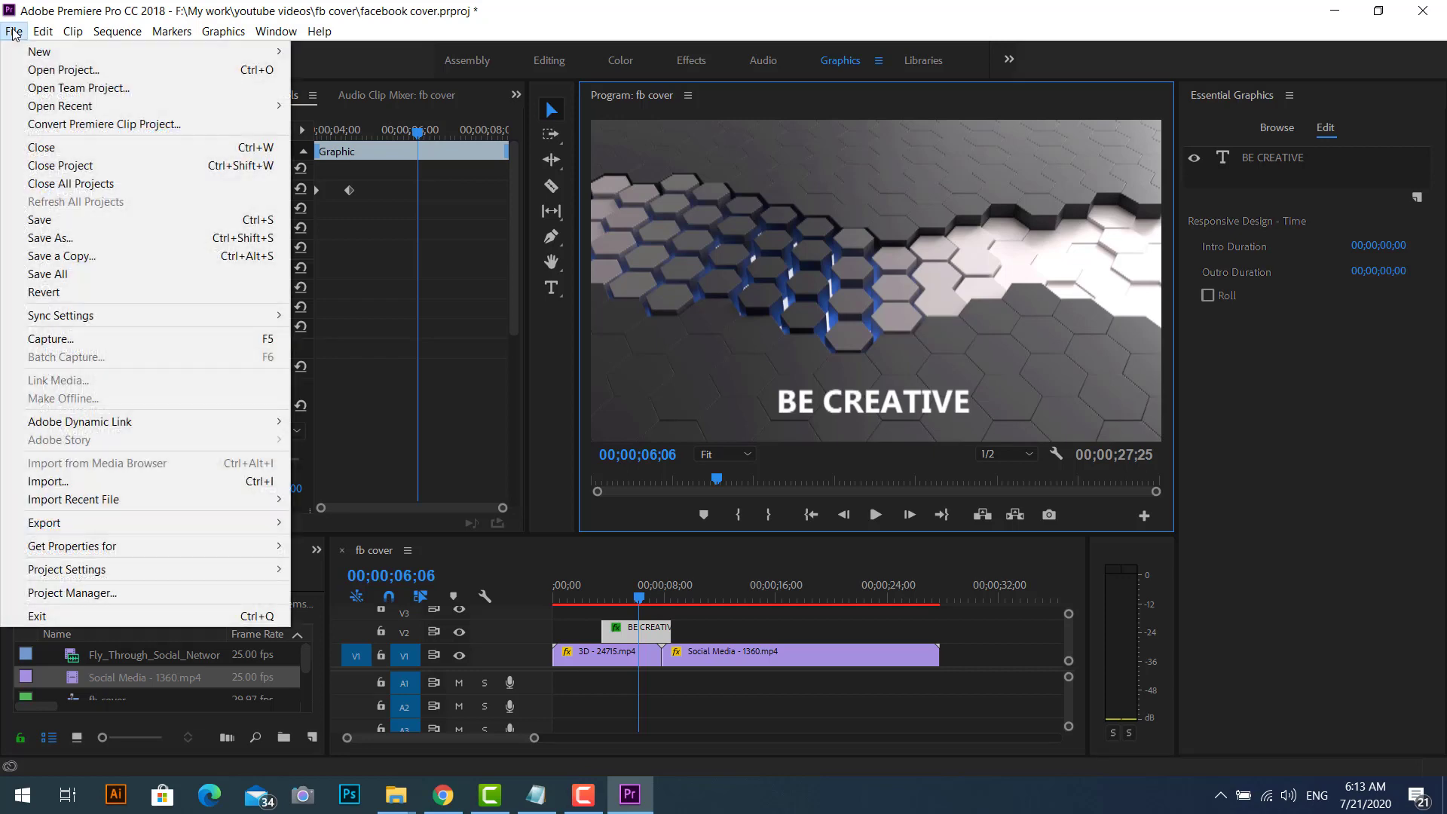
mouse_move(103, 526)
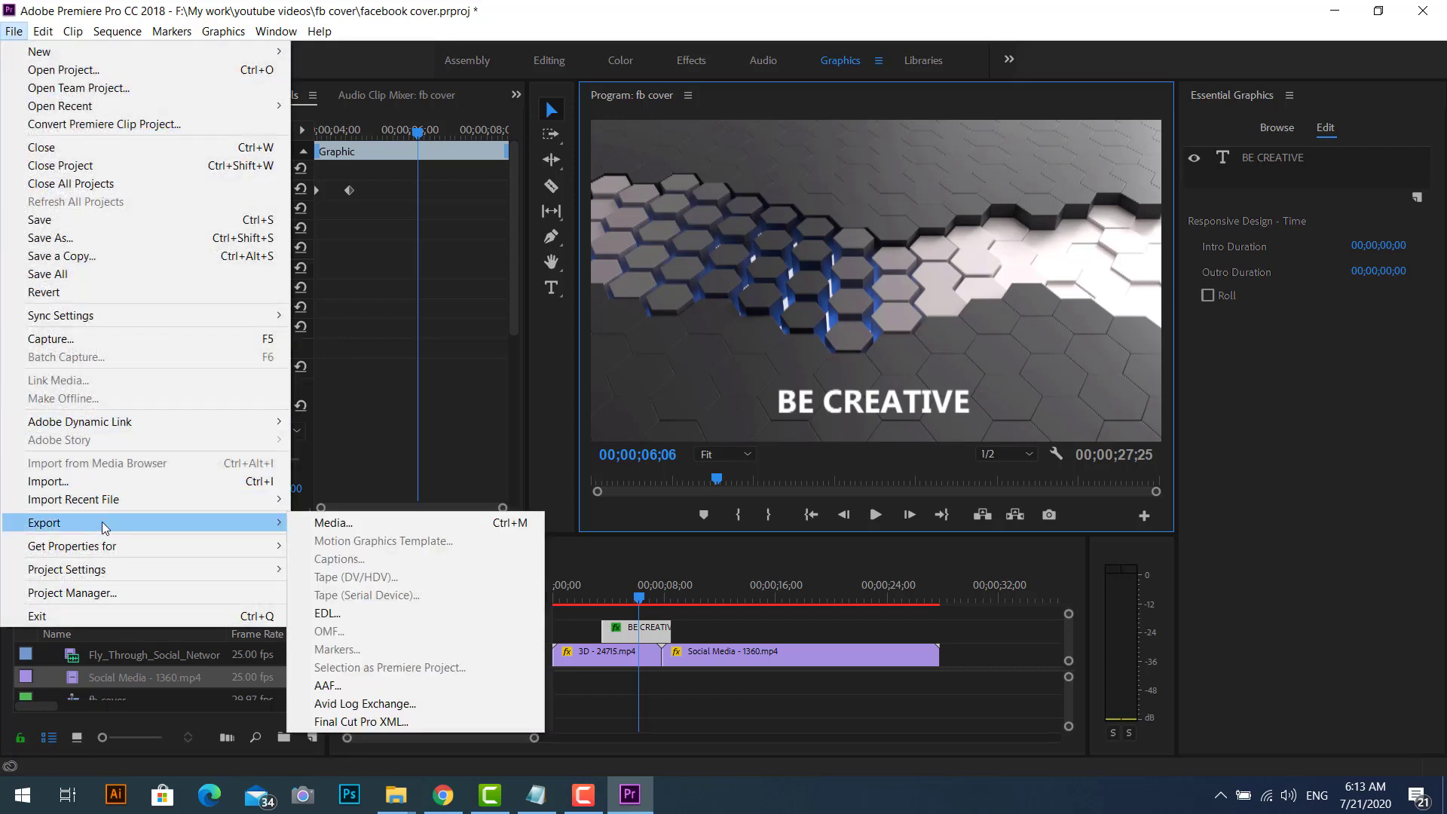
left_click(355, 521)
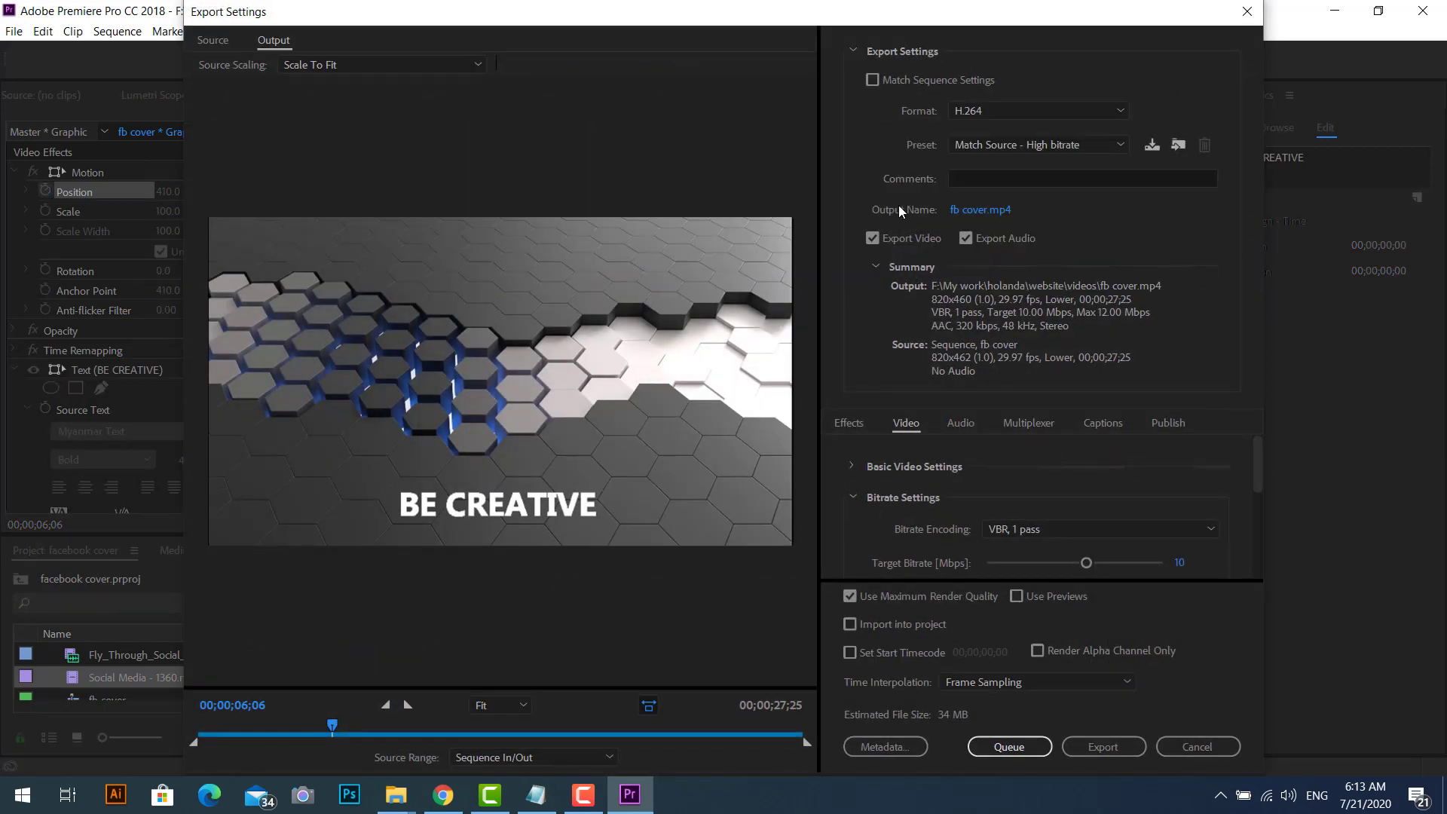
left_click(1051, 115)
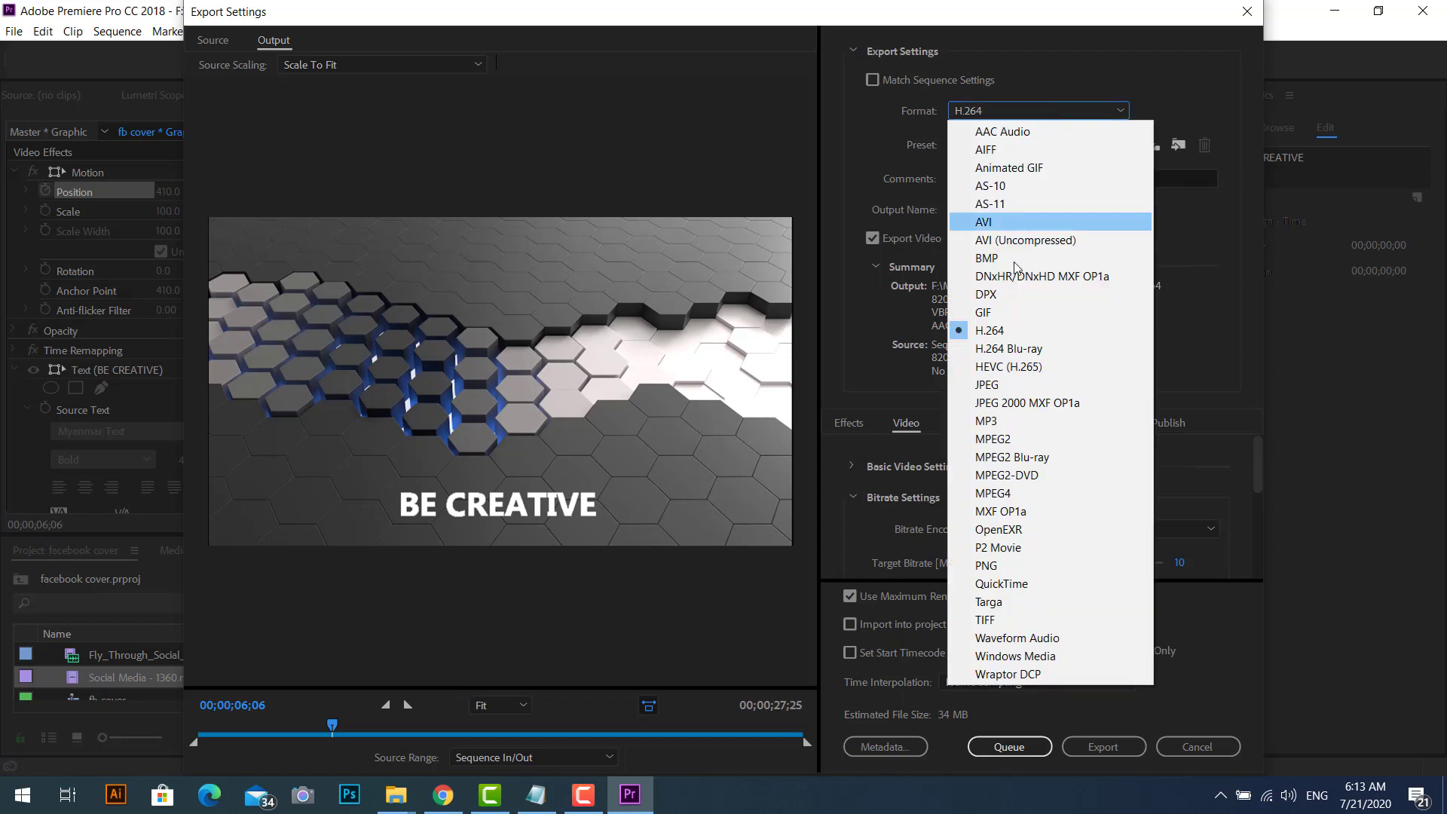
left_click(1075, 107)
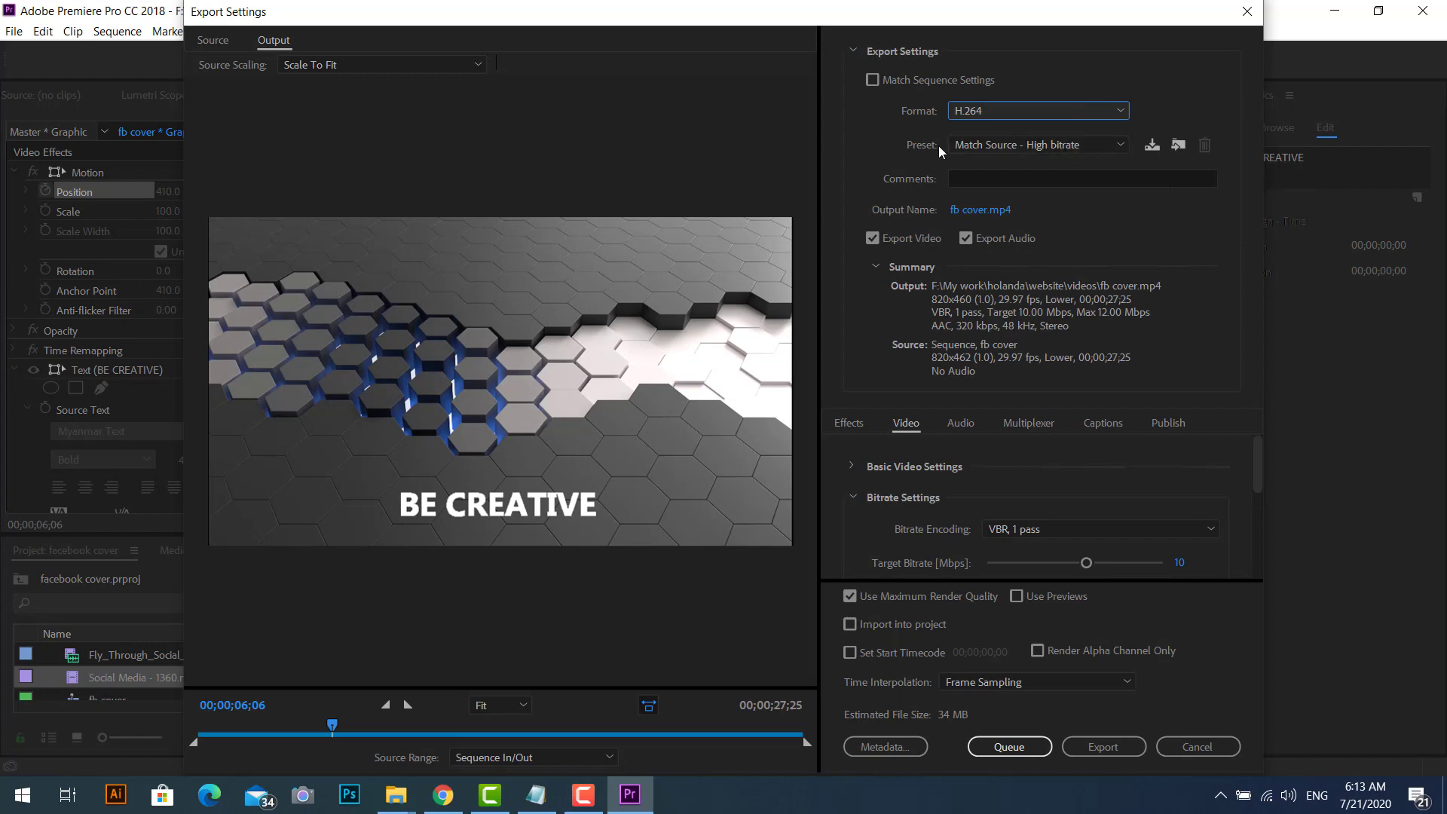
left_click(1102, 143)
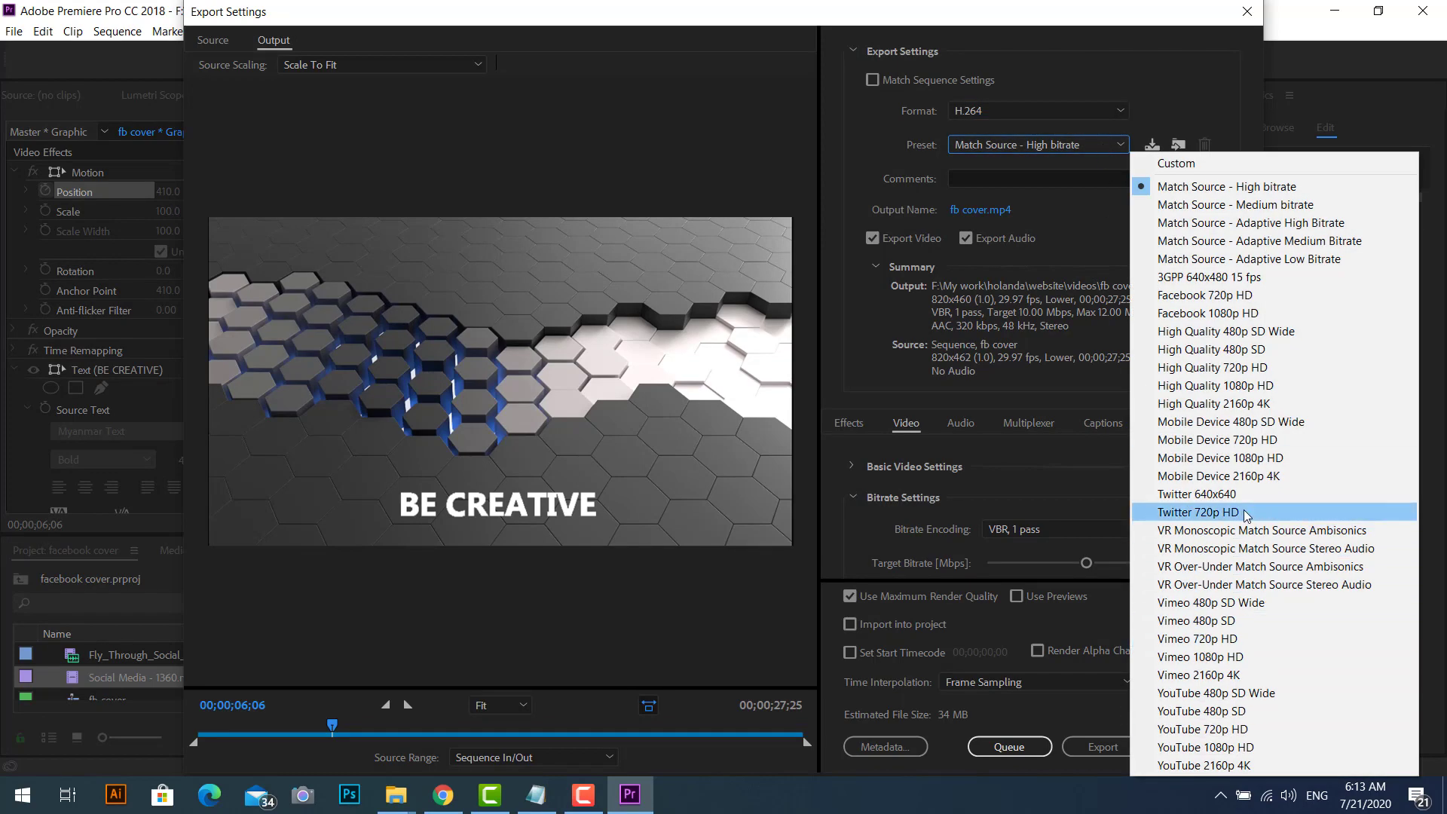
left_click(1257, 314)
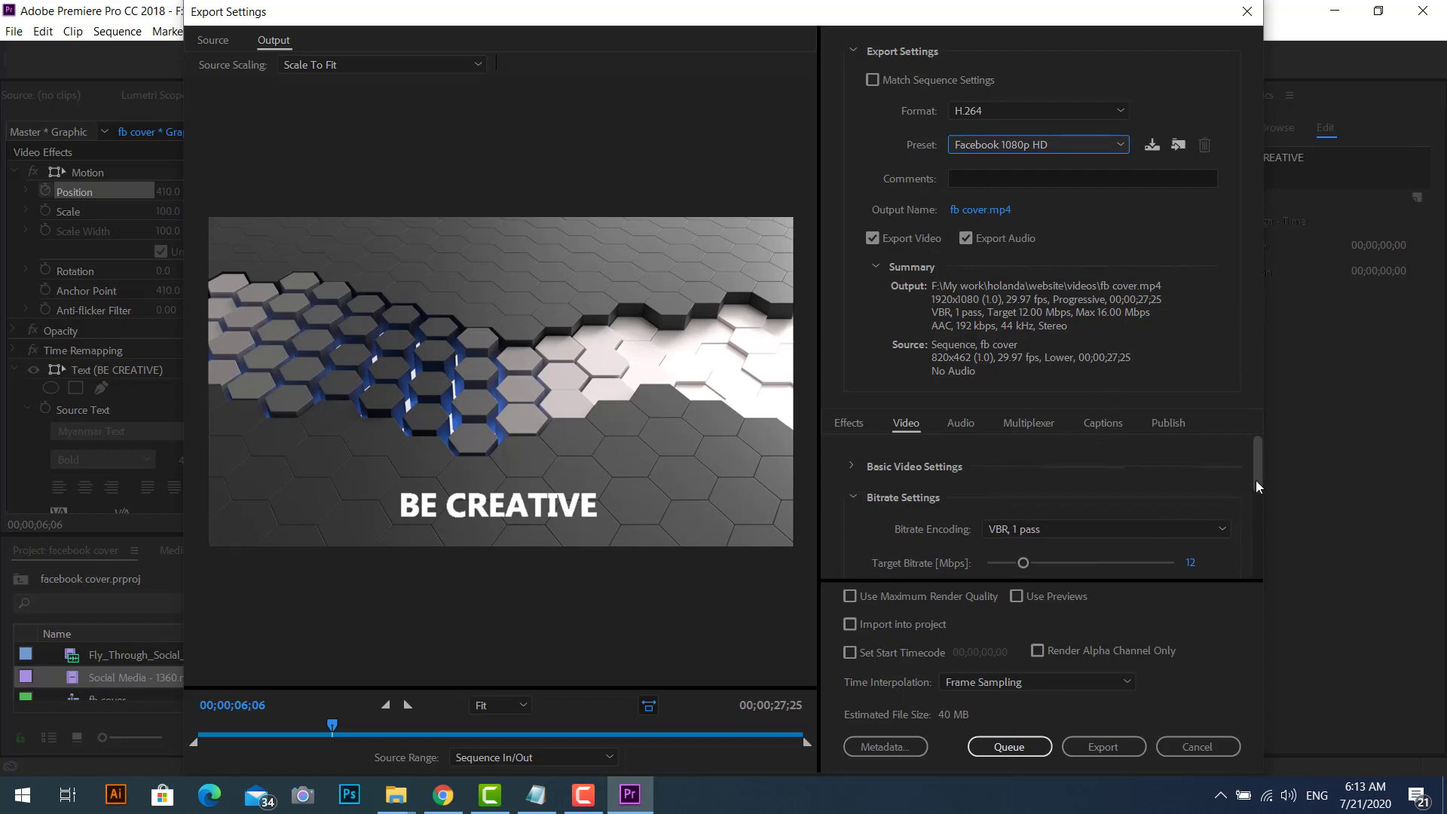
left_click_drag(1259, 481, 1269, 538)
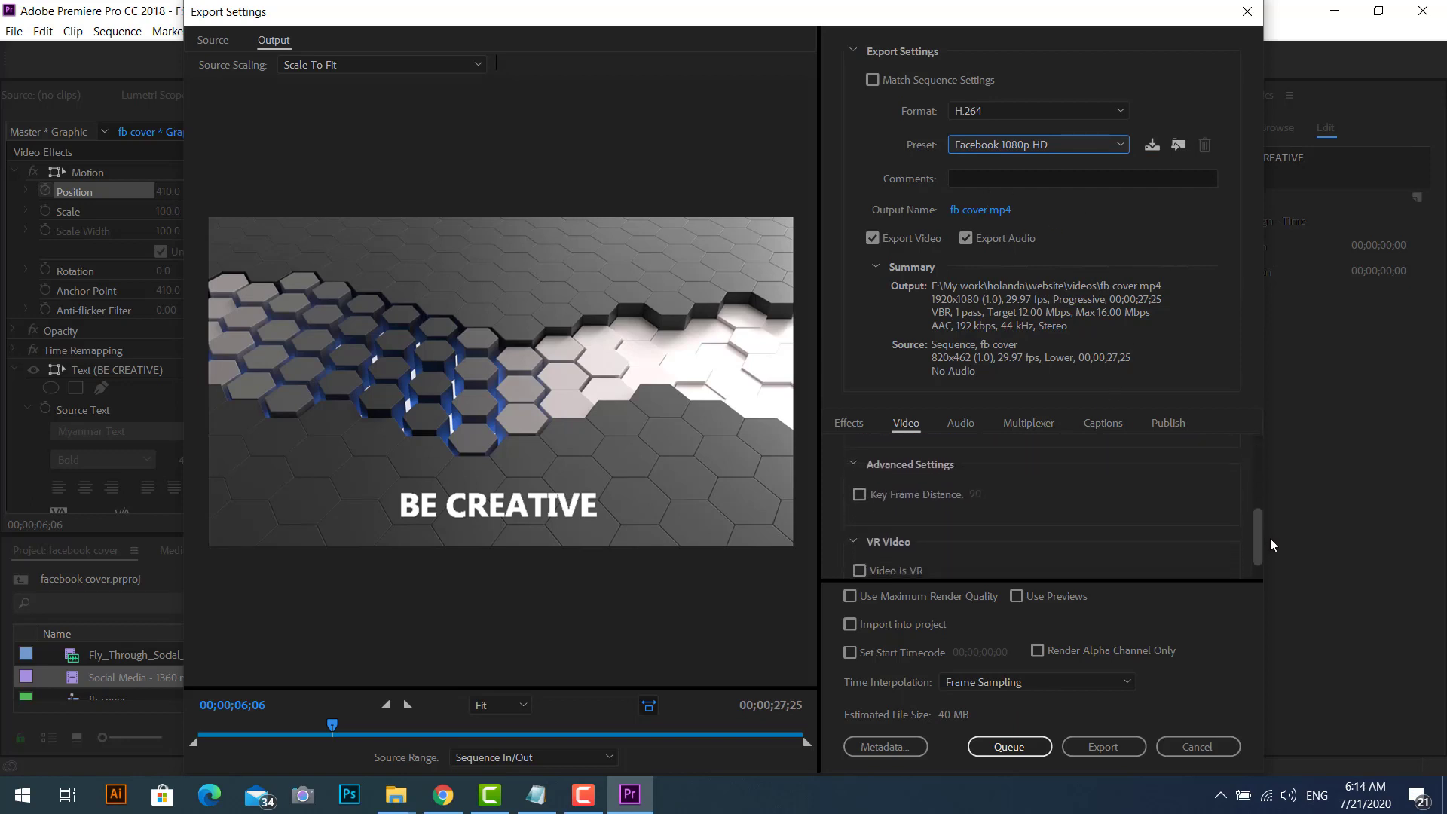
left_click(850, 599)
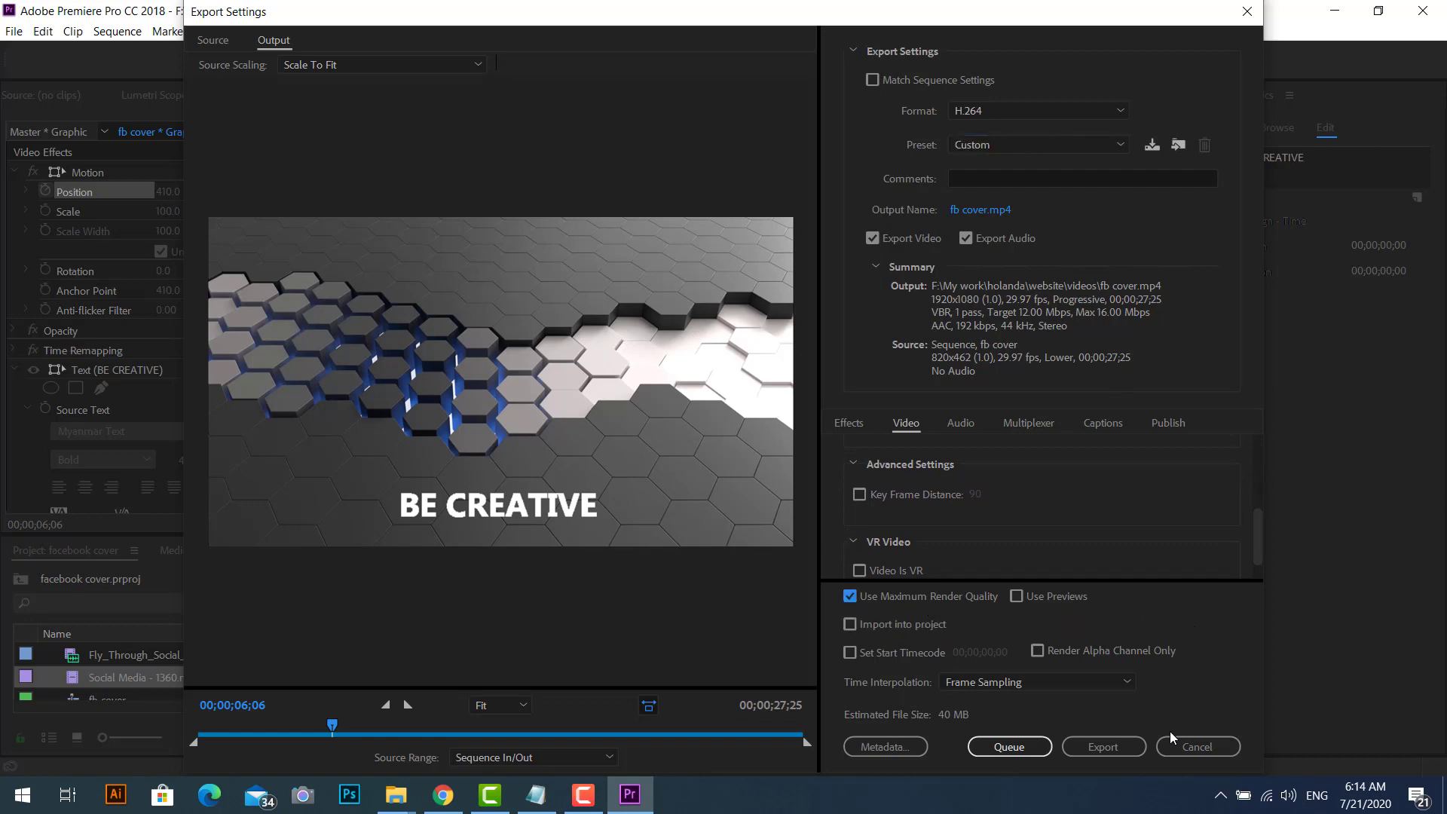
- Save the output as fb cover.mp4 in My work\youtube videos\facebook post design and start the export
left_click(982, 211)
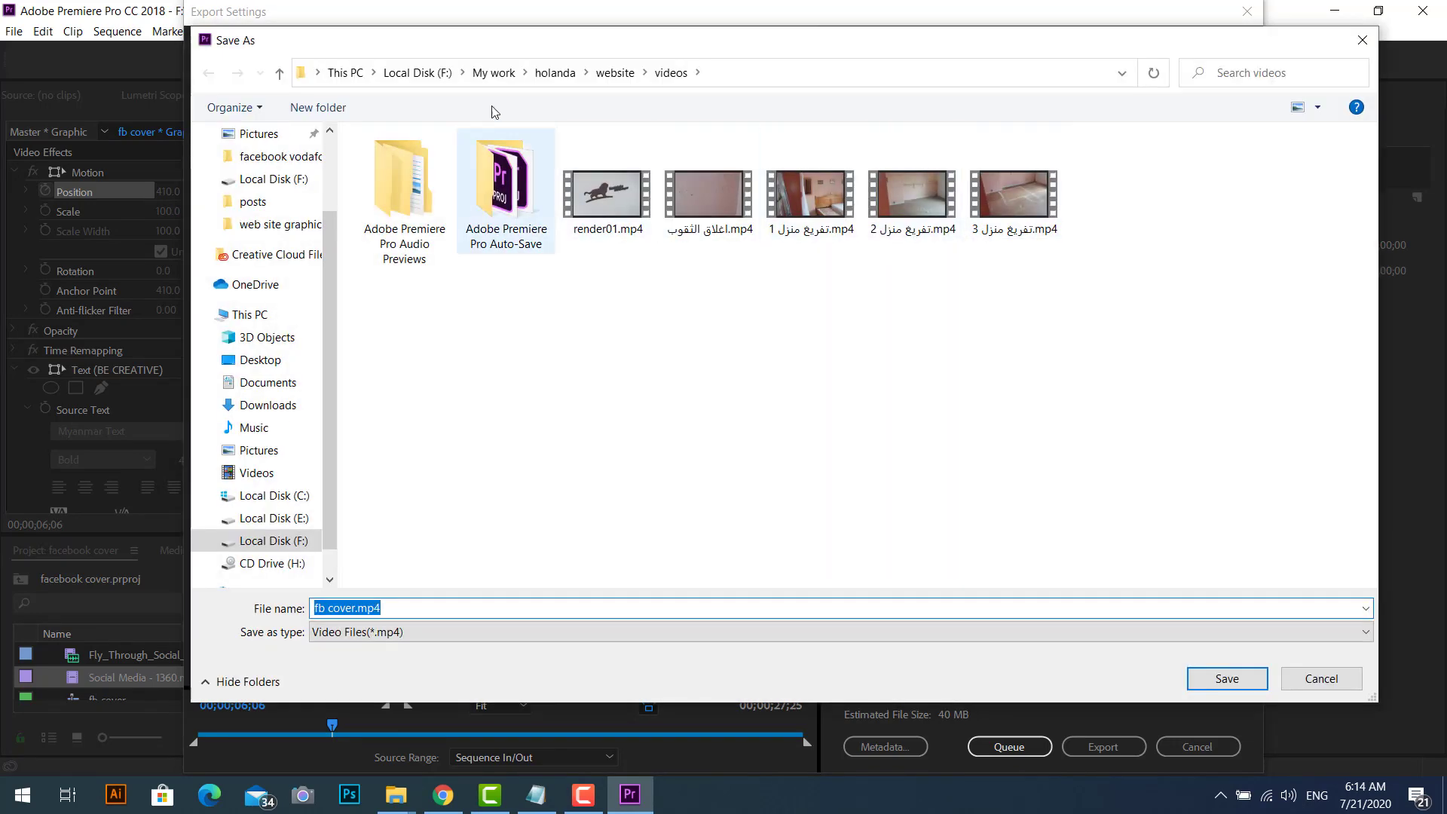
left_click(494, 72)
left_click(468, 264)
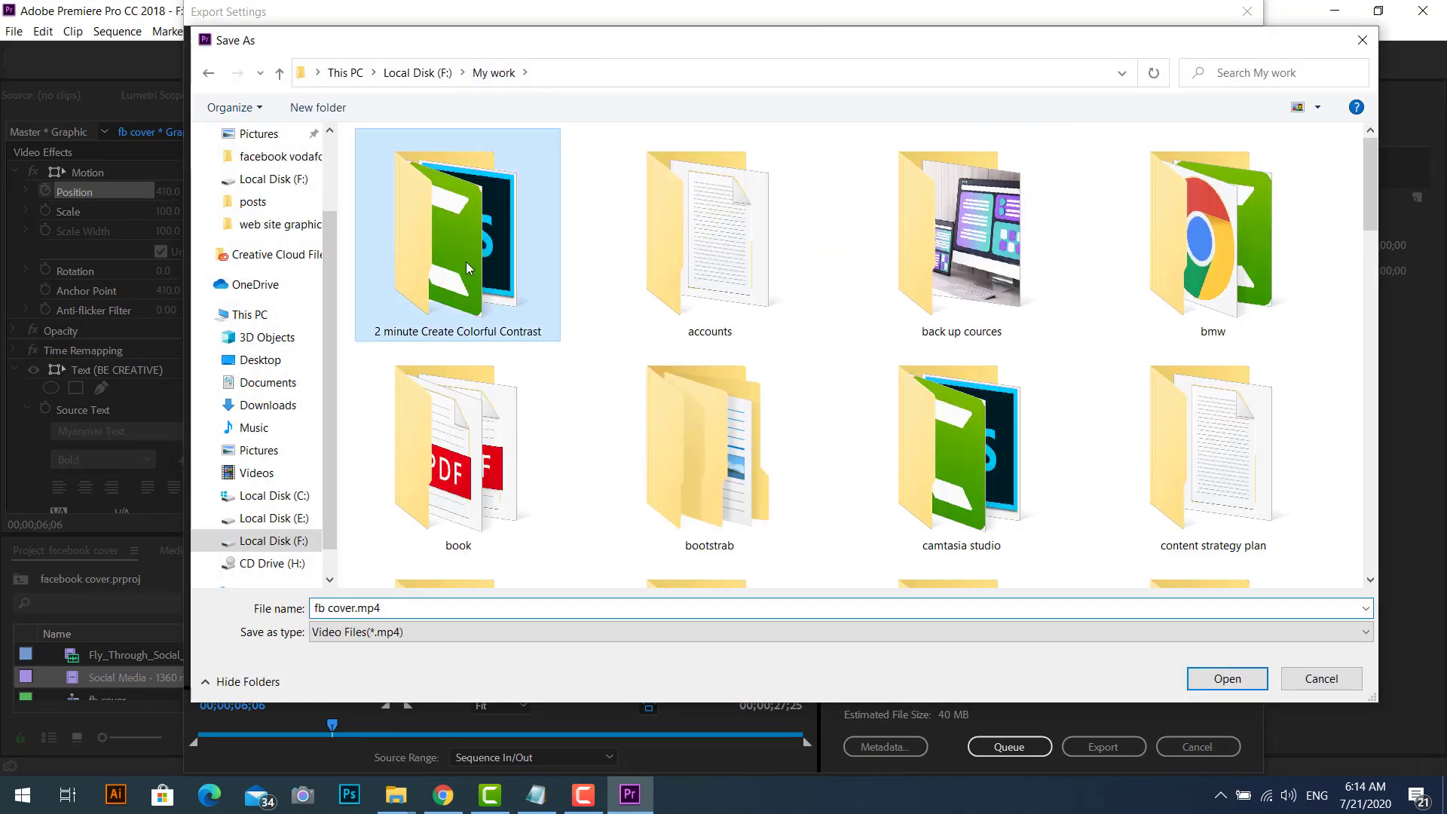
double_click(466, 261)
left_click(1215, 679)
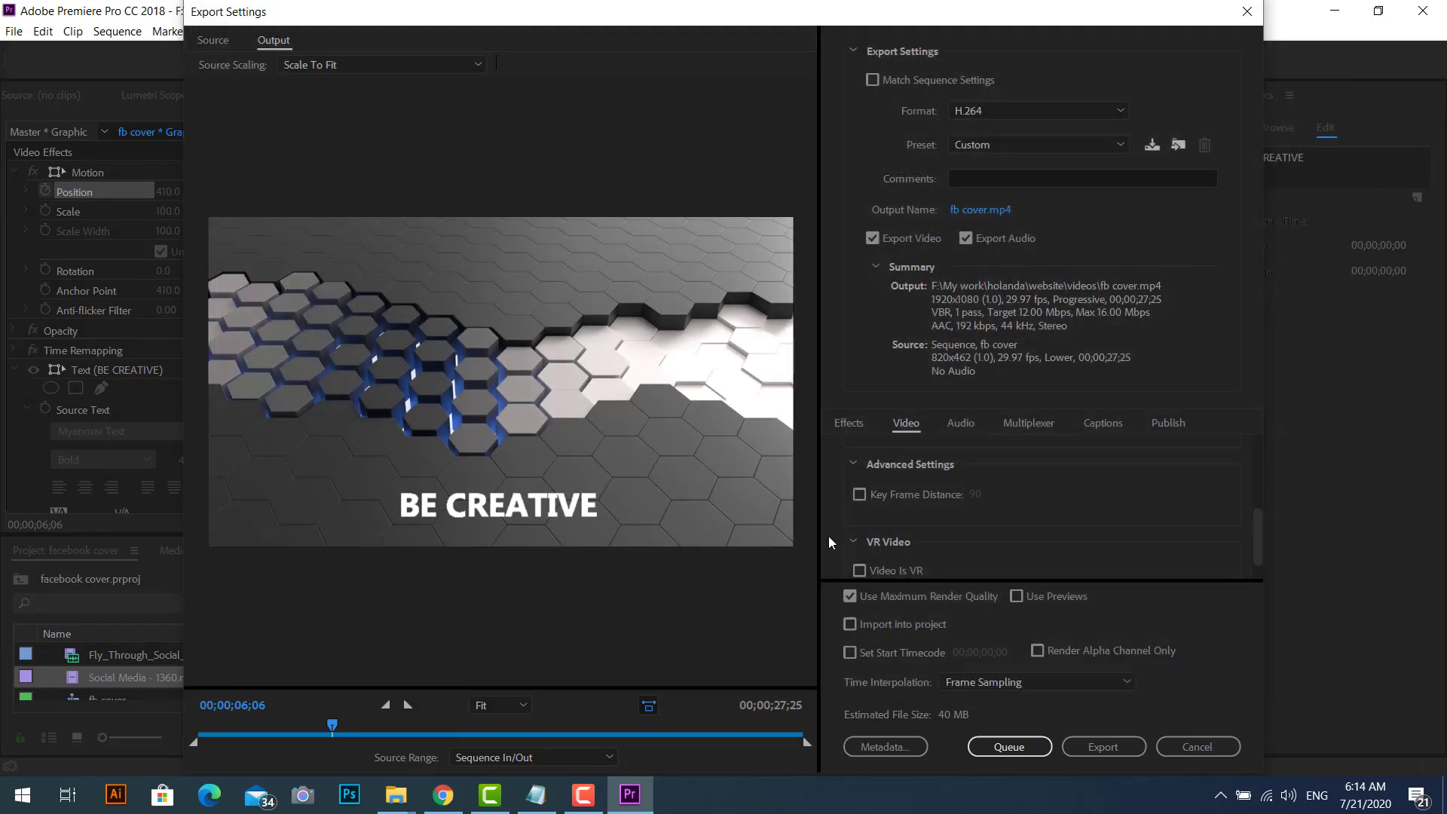
left_click(1102, 749)
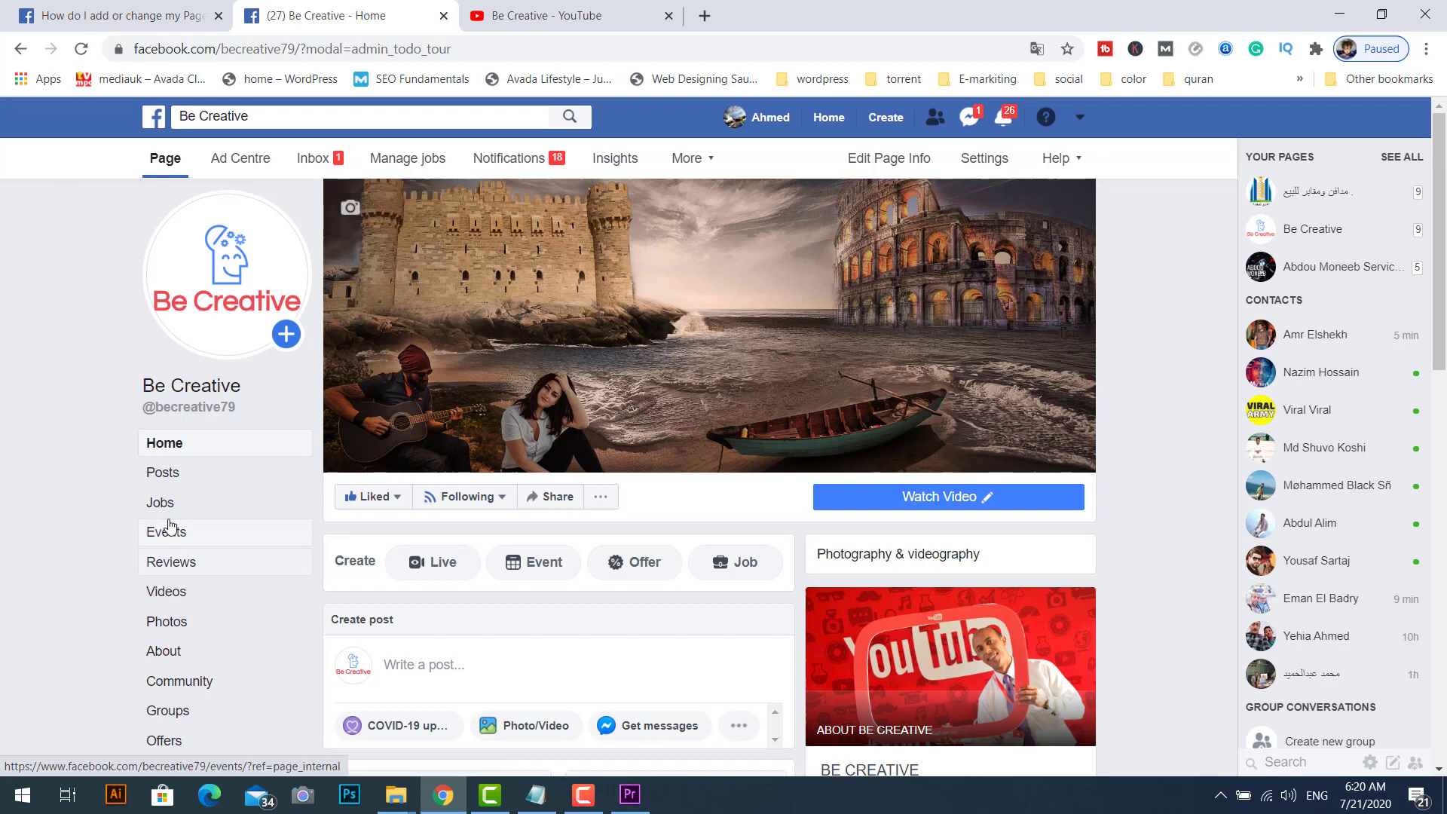
- In Chrome, upload fb cover.mp4 from the facebook post design folder to the Be Creative Facebook page's videos
left_click(201, 591)
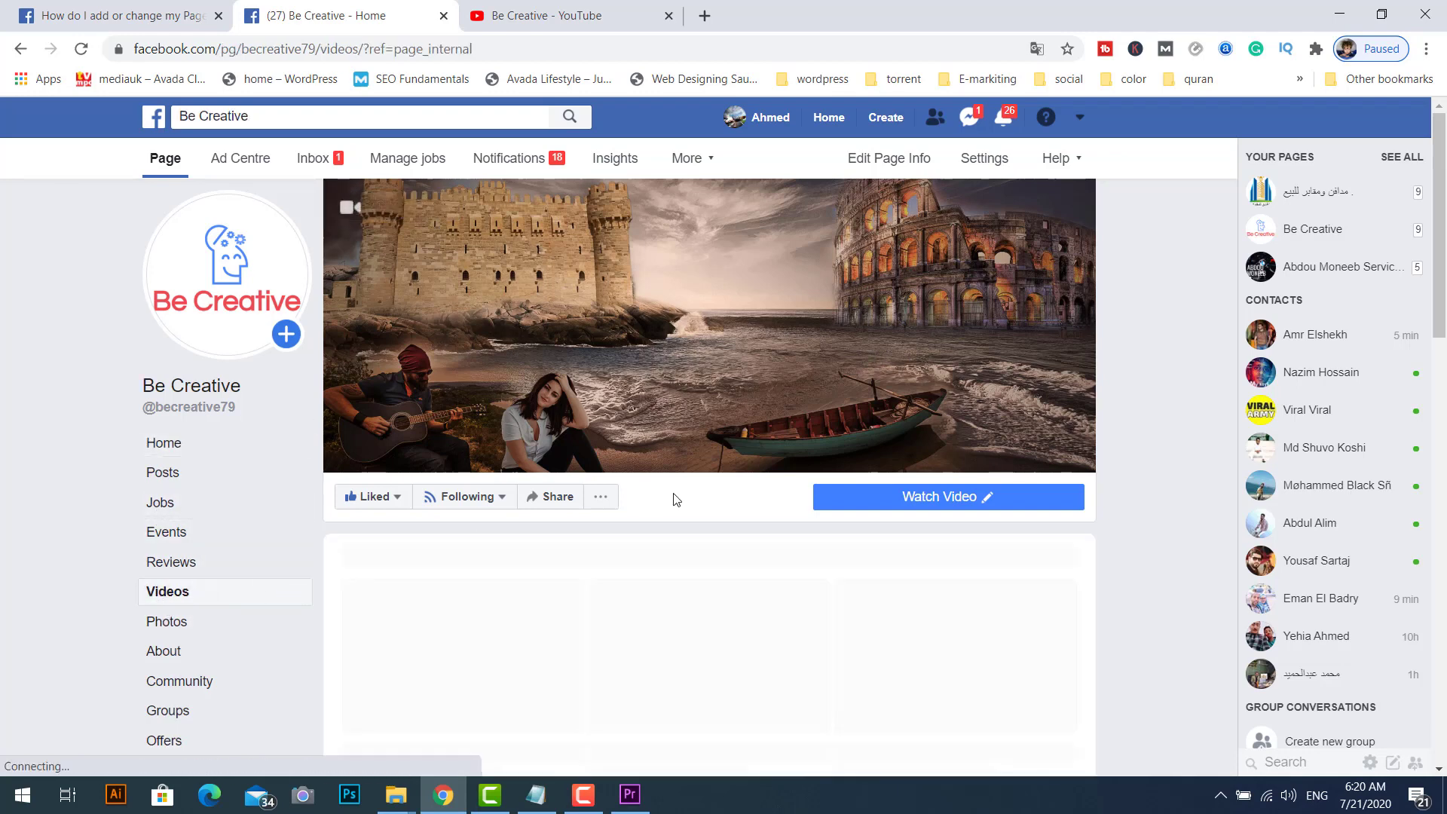
left_click(709, 675)
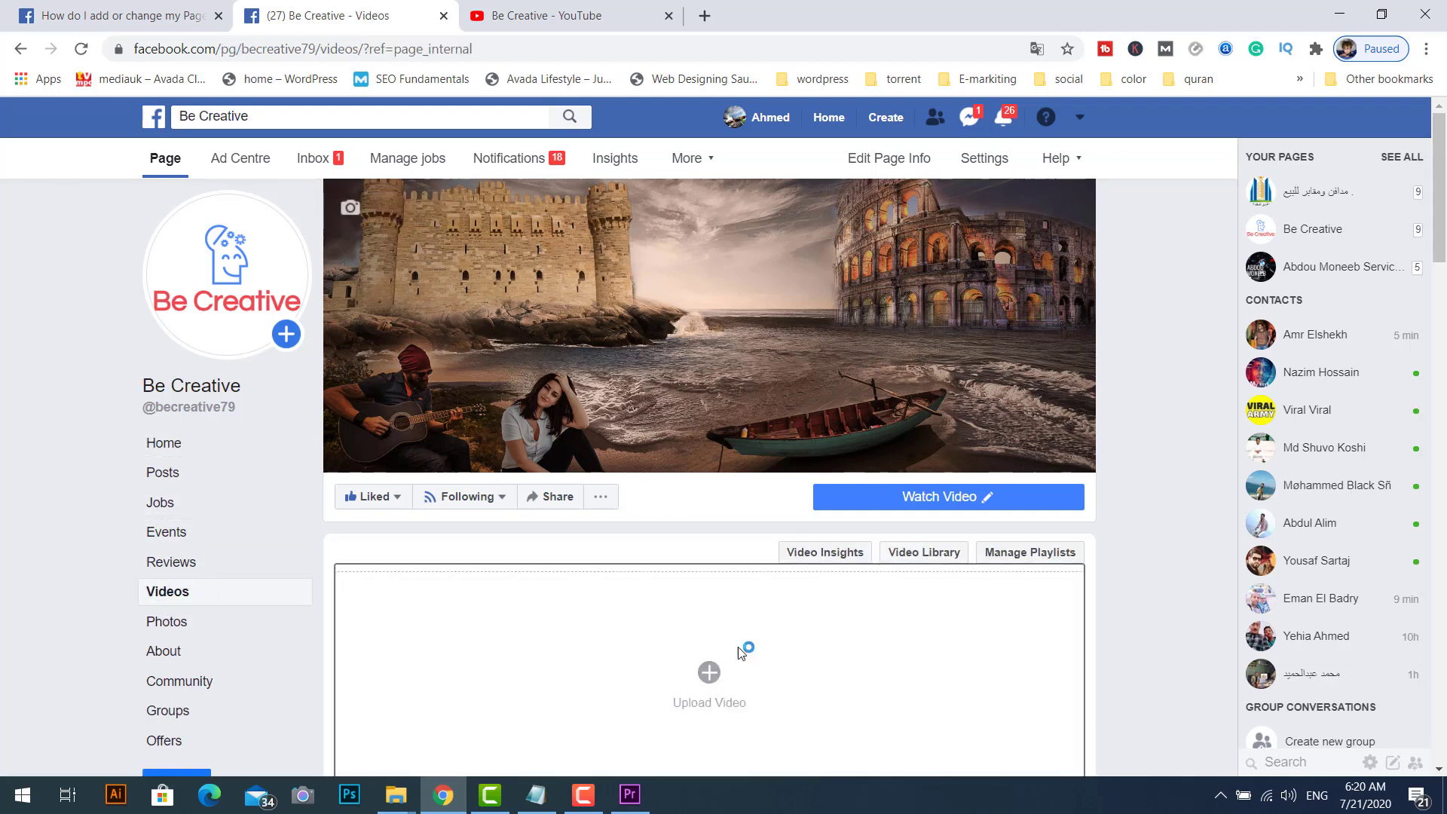
scroll(506, 205, "down", 3)
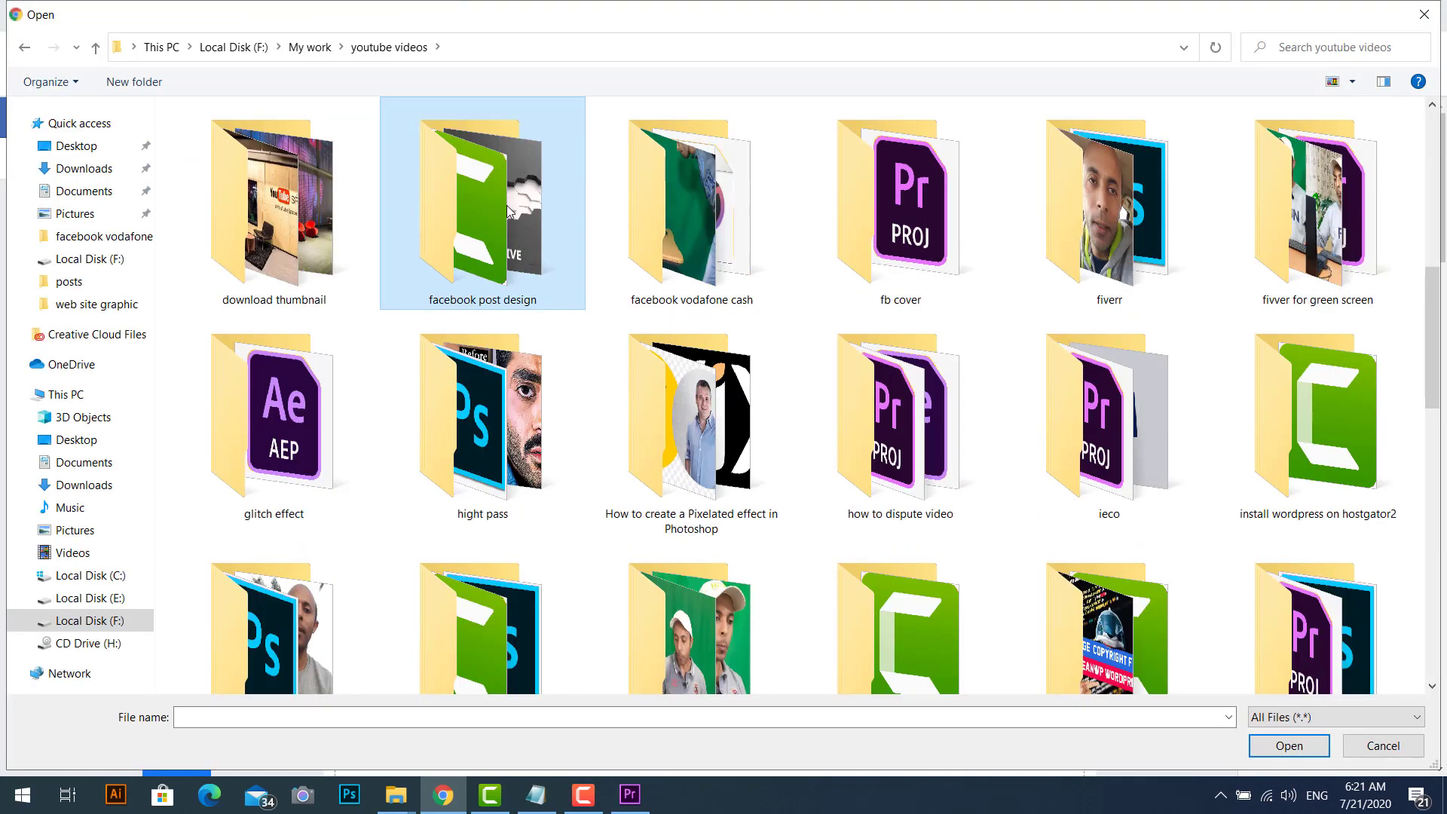
double_click(507, 205)
left_click(226, 158)
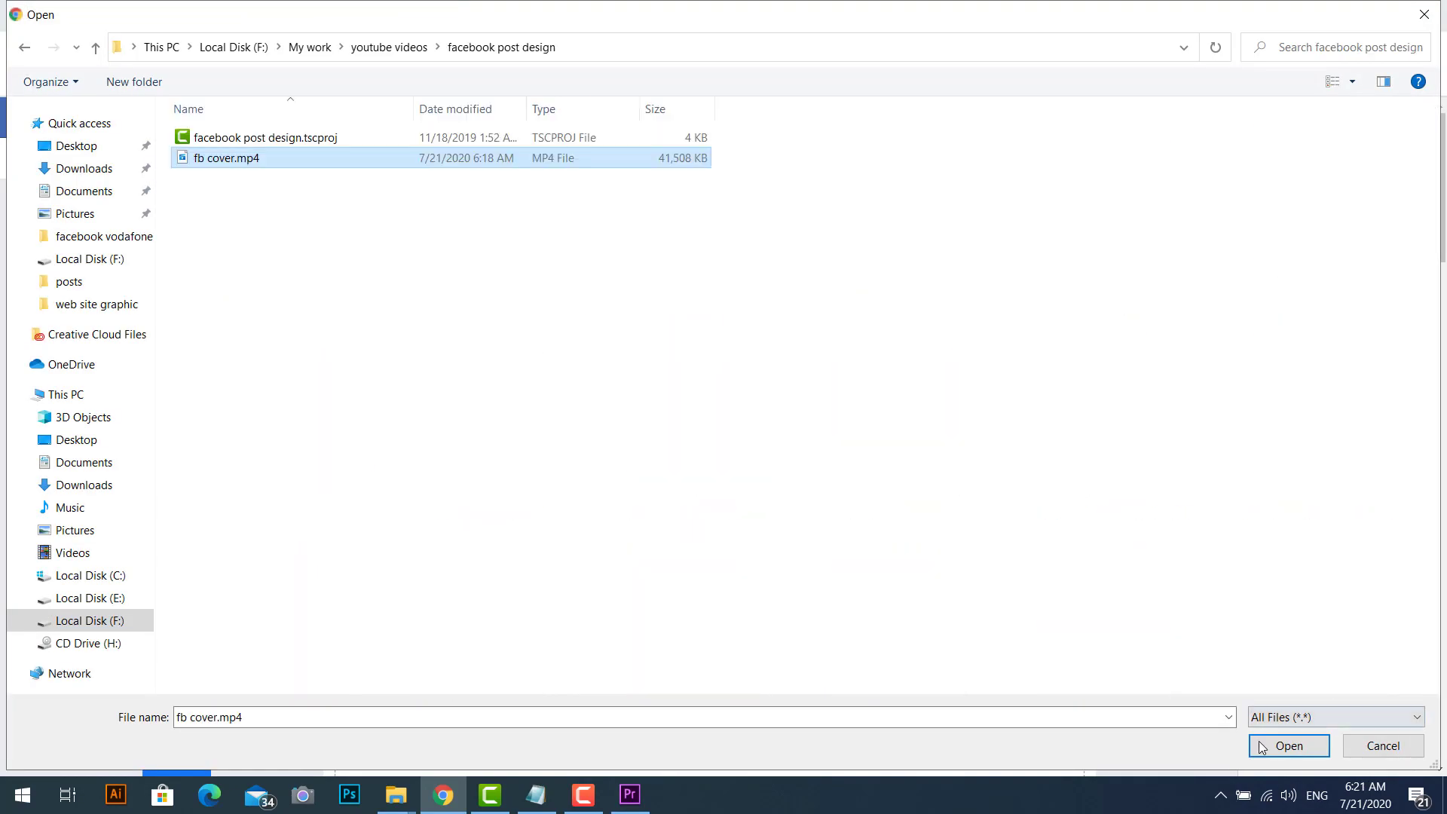
left_click(1304, 746)
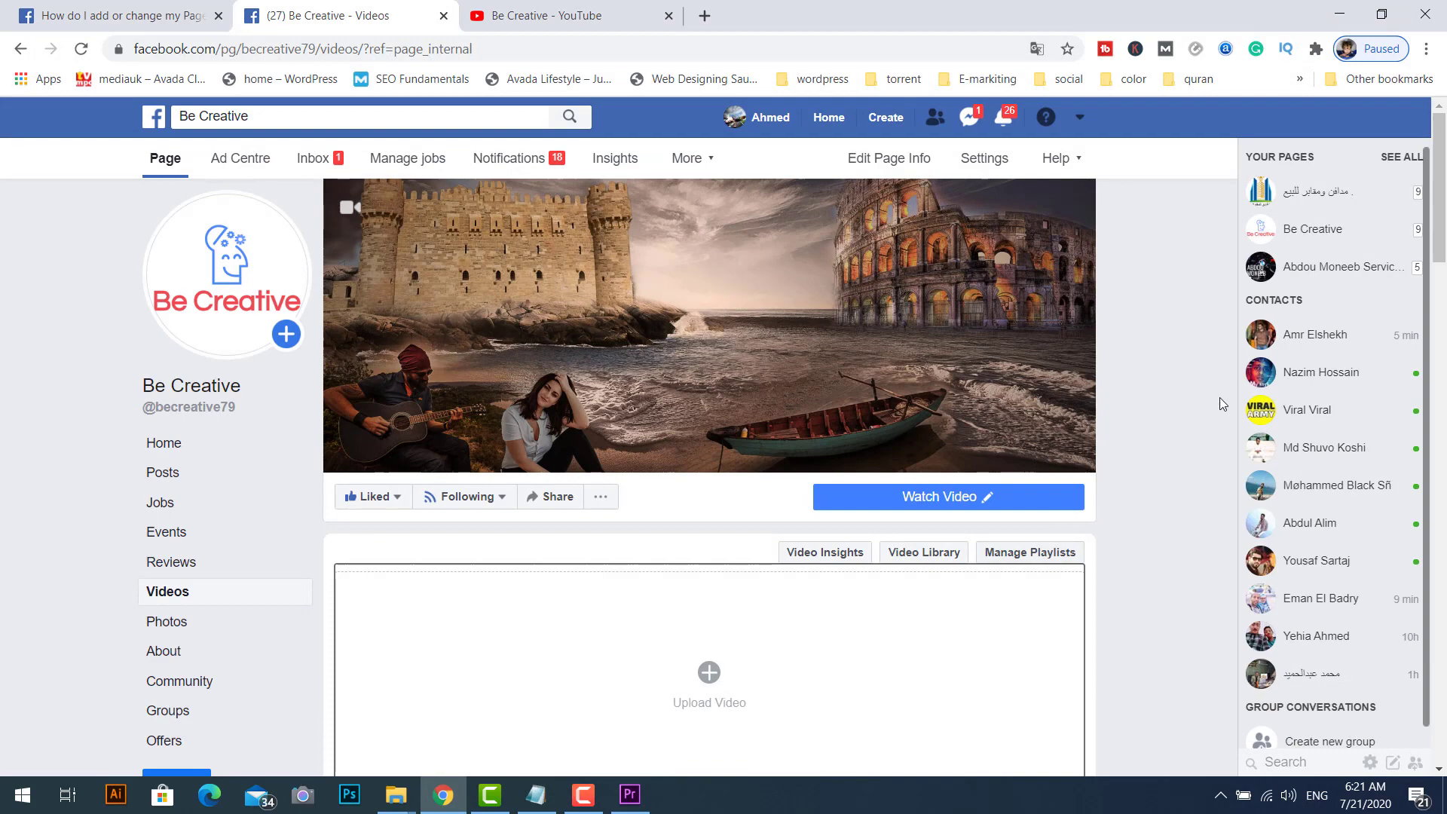
- Title the video "cover video" and use "How do I add or change my Page's cover video on Facebook?" as its description
type("cover video")
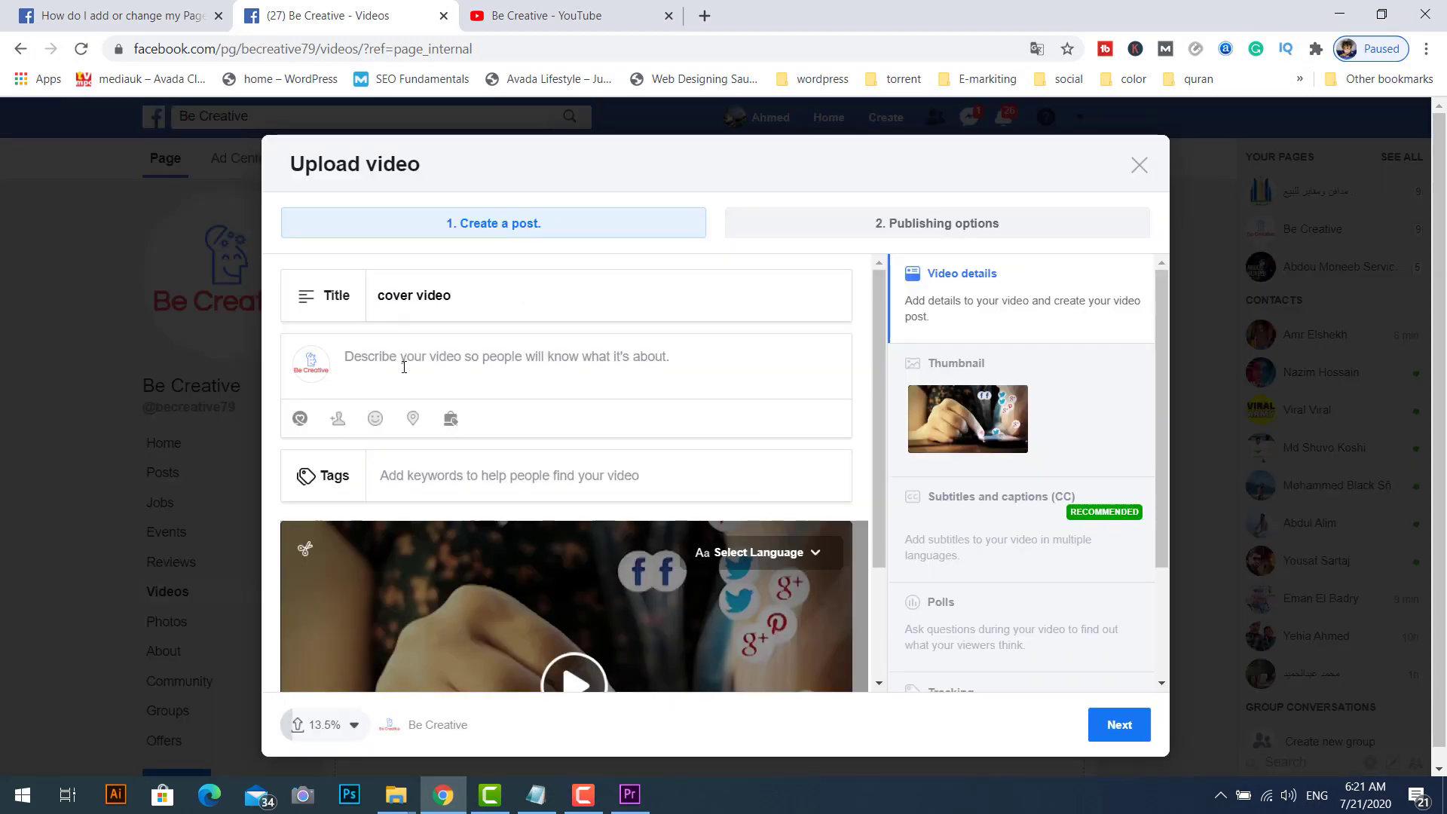
left_click(173, 15)
left_click(328, 17)
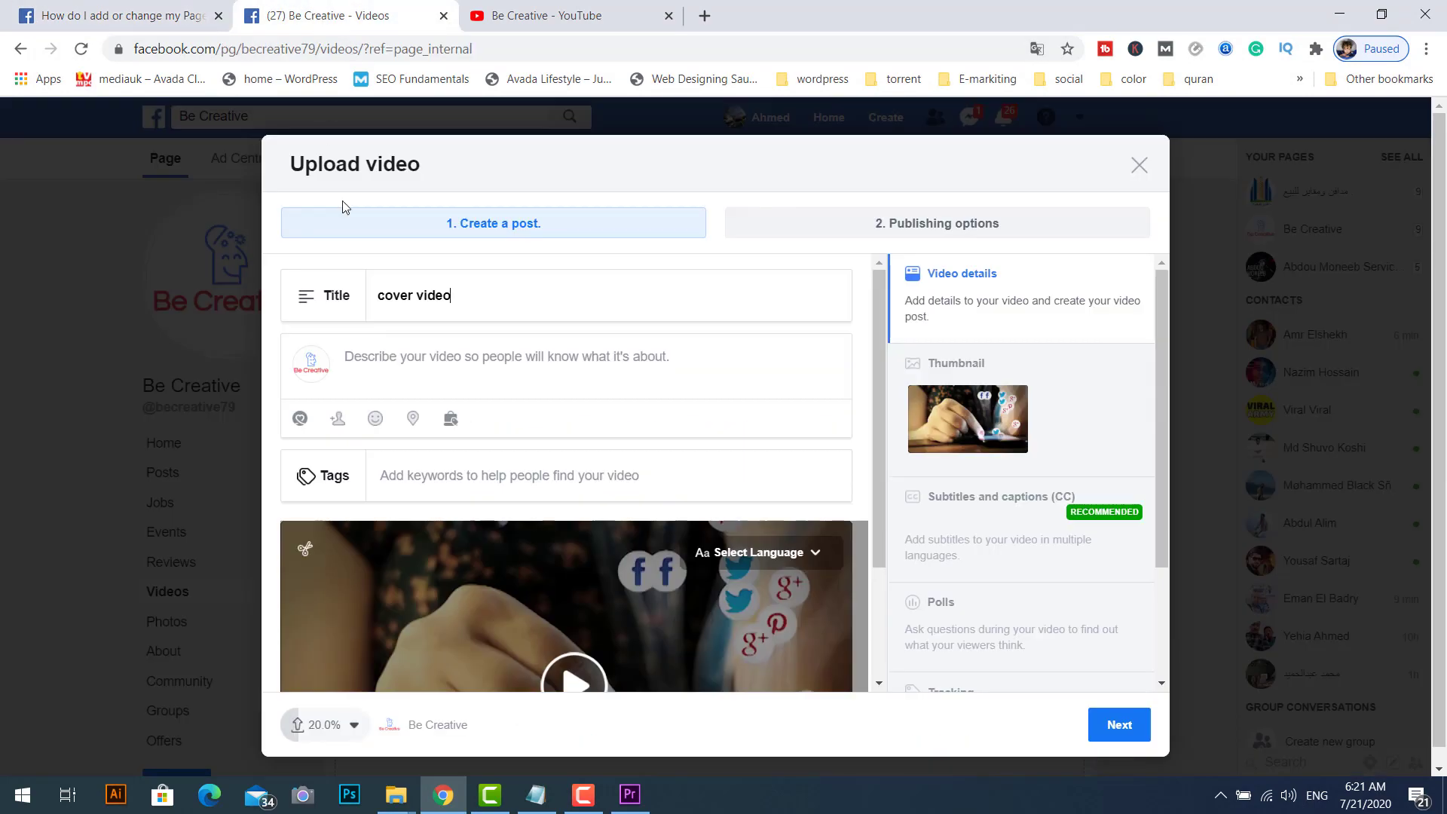
left_click(380, 357)
- Browse forward and back through the auto-generated thumbnail images offered for the video
scroll(382, 360, "down", 2)
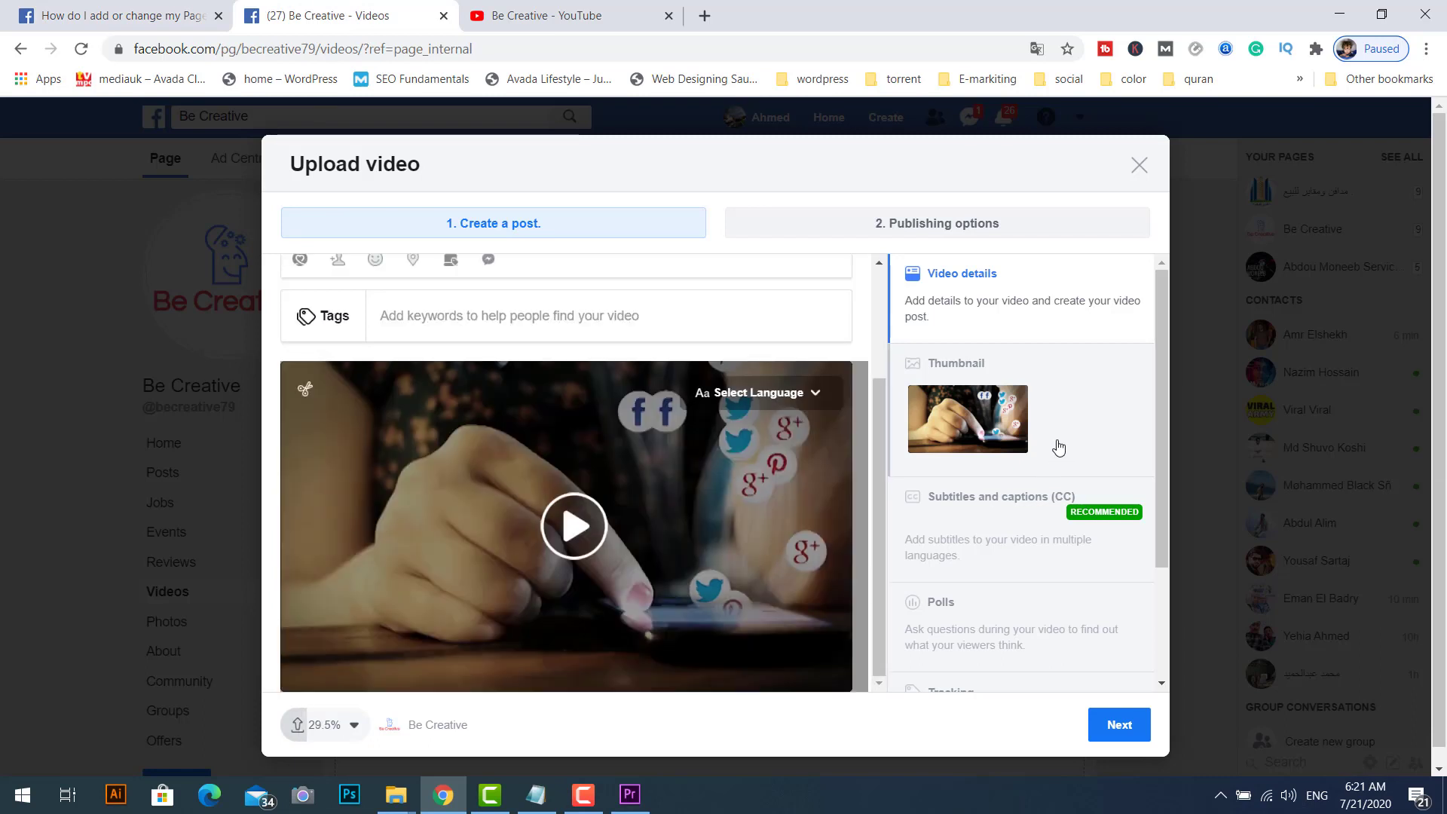
left_click(1074, 391)
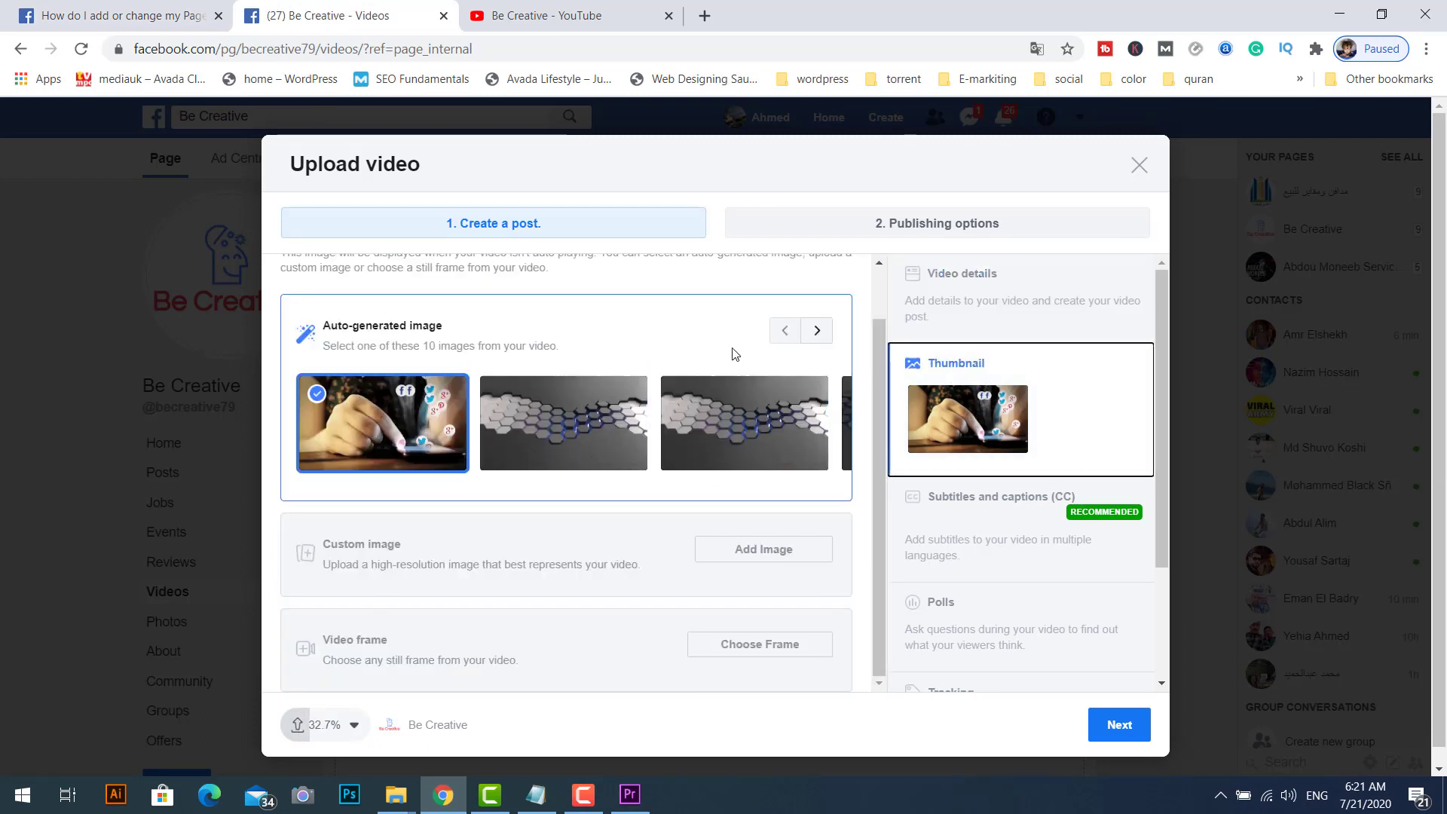
left_click(817, 334)
left_click(817, 334)
left_click(817, 334)
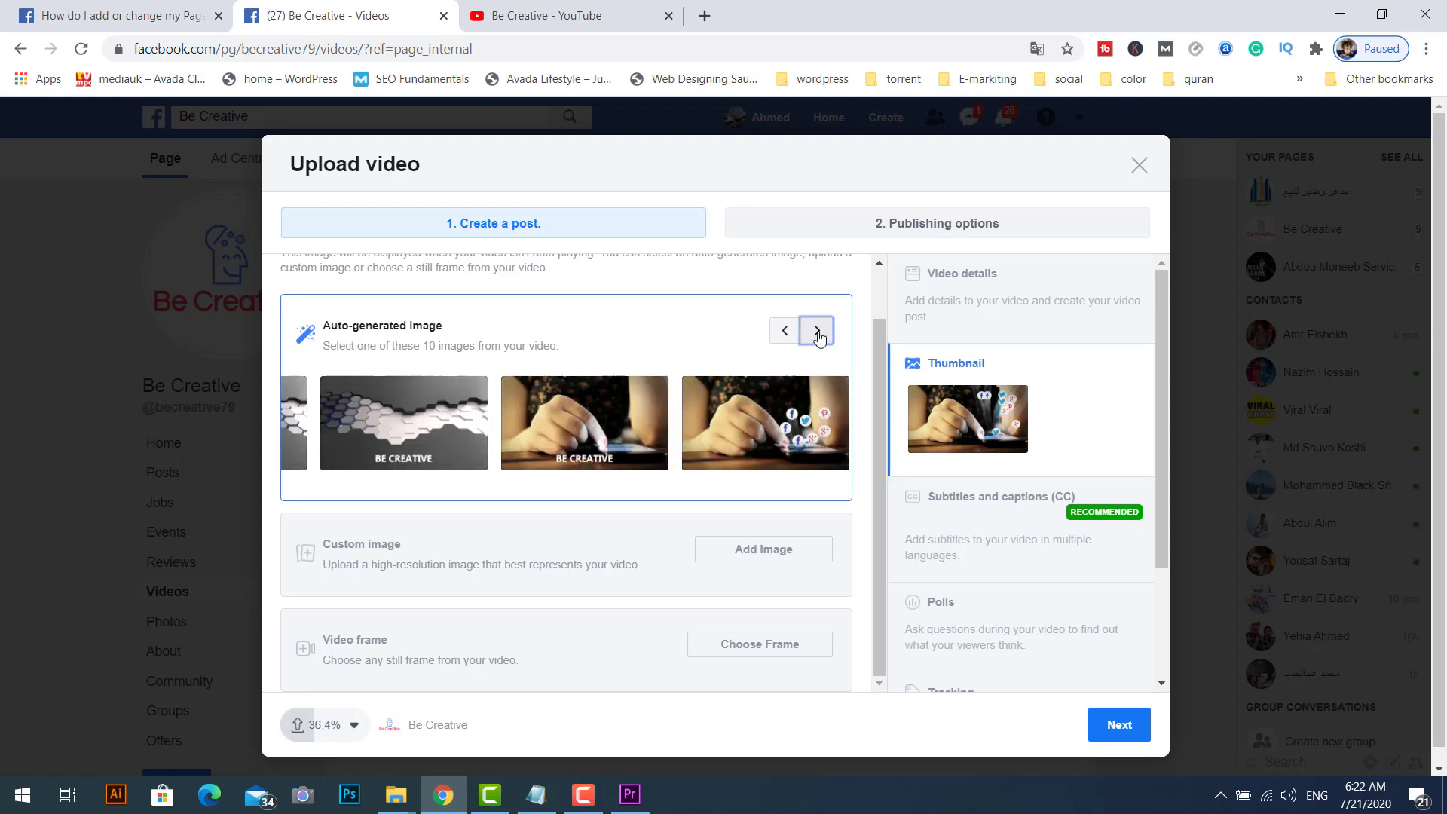
left_click(818, 335)
left_click(632, 444)
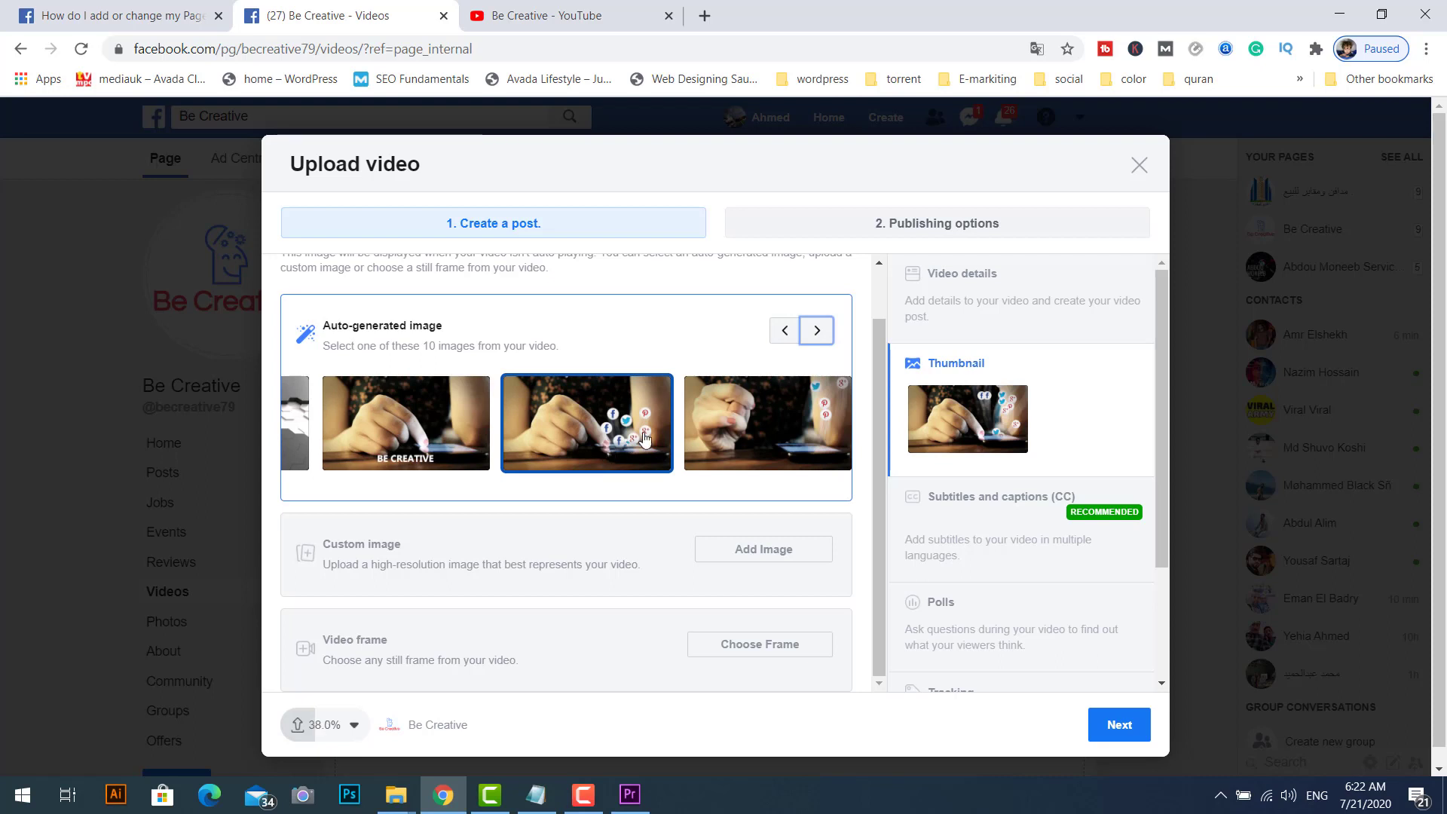
left_click(785, 332)
left_click(787, 334)
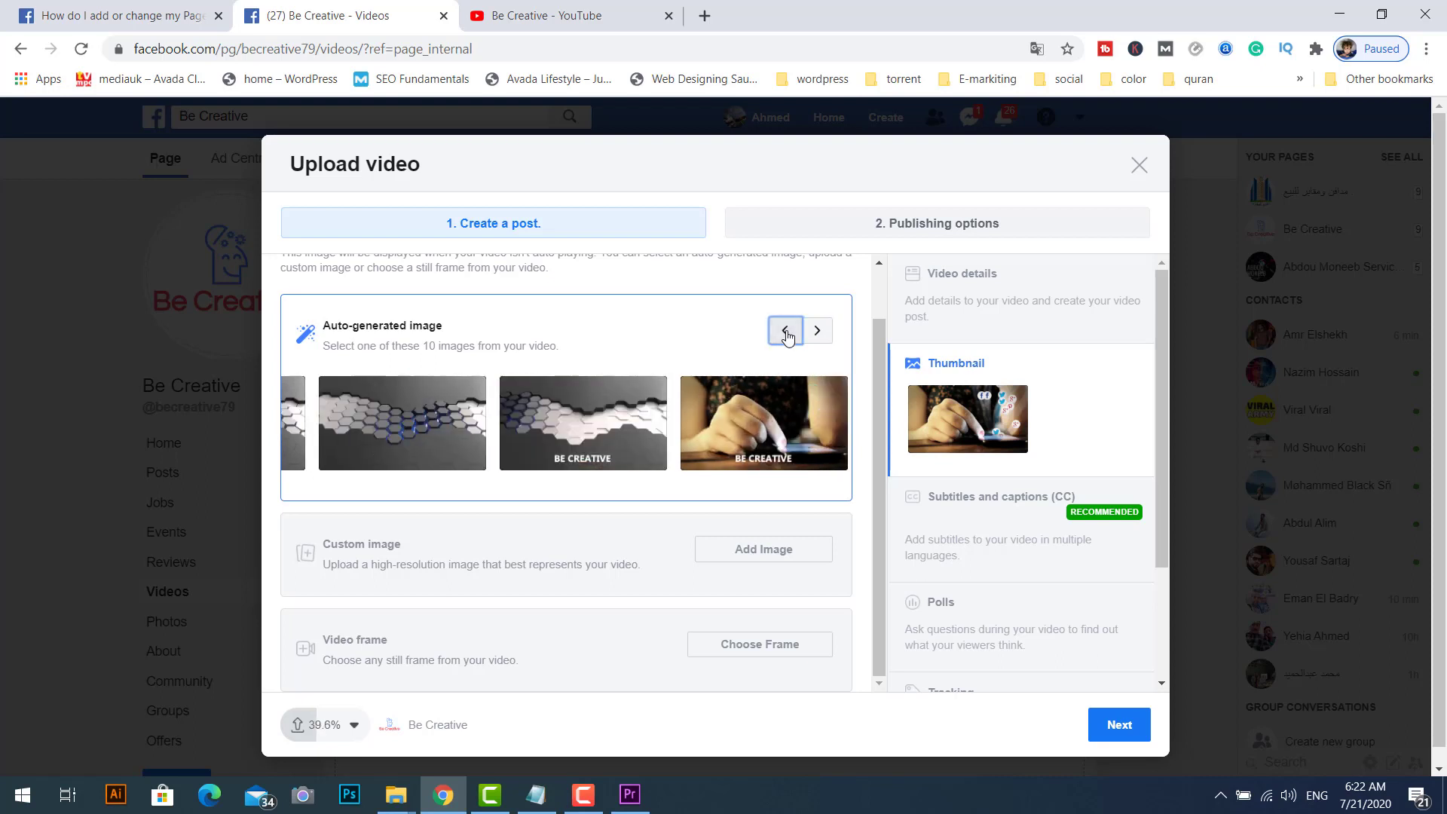
left_click(786, 334)
left_click(784, 334)
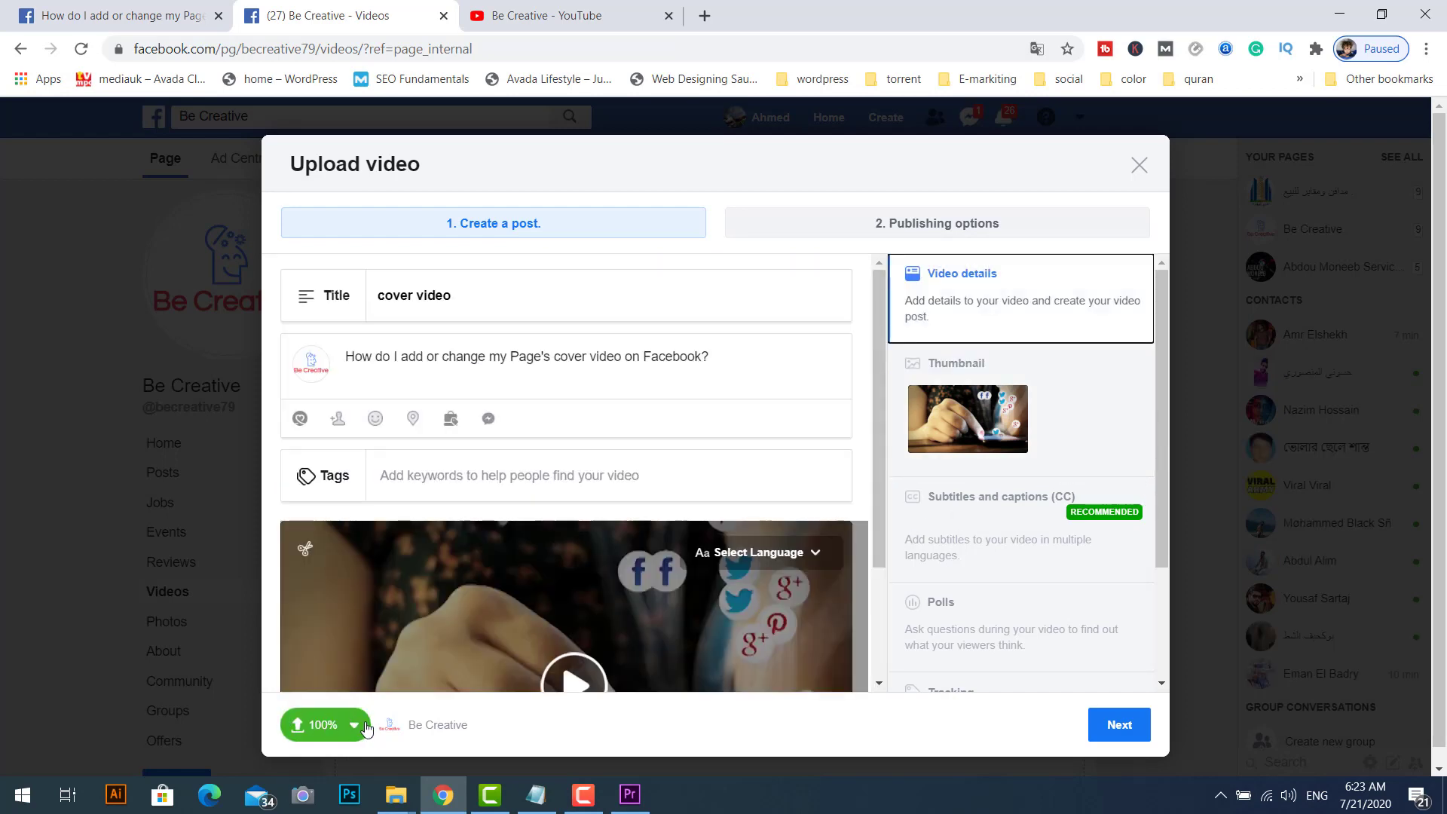
- Publish the upload as a regular video post with immediate publishing and look for it on the page's timeline
left_click(1125, 726)
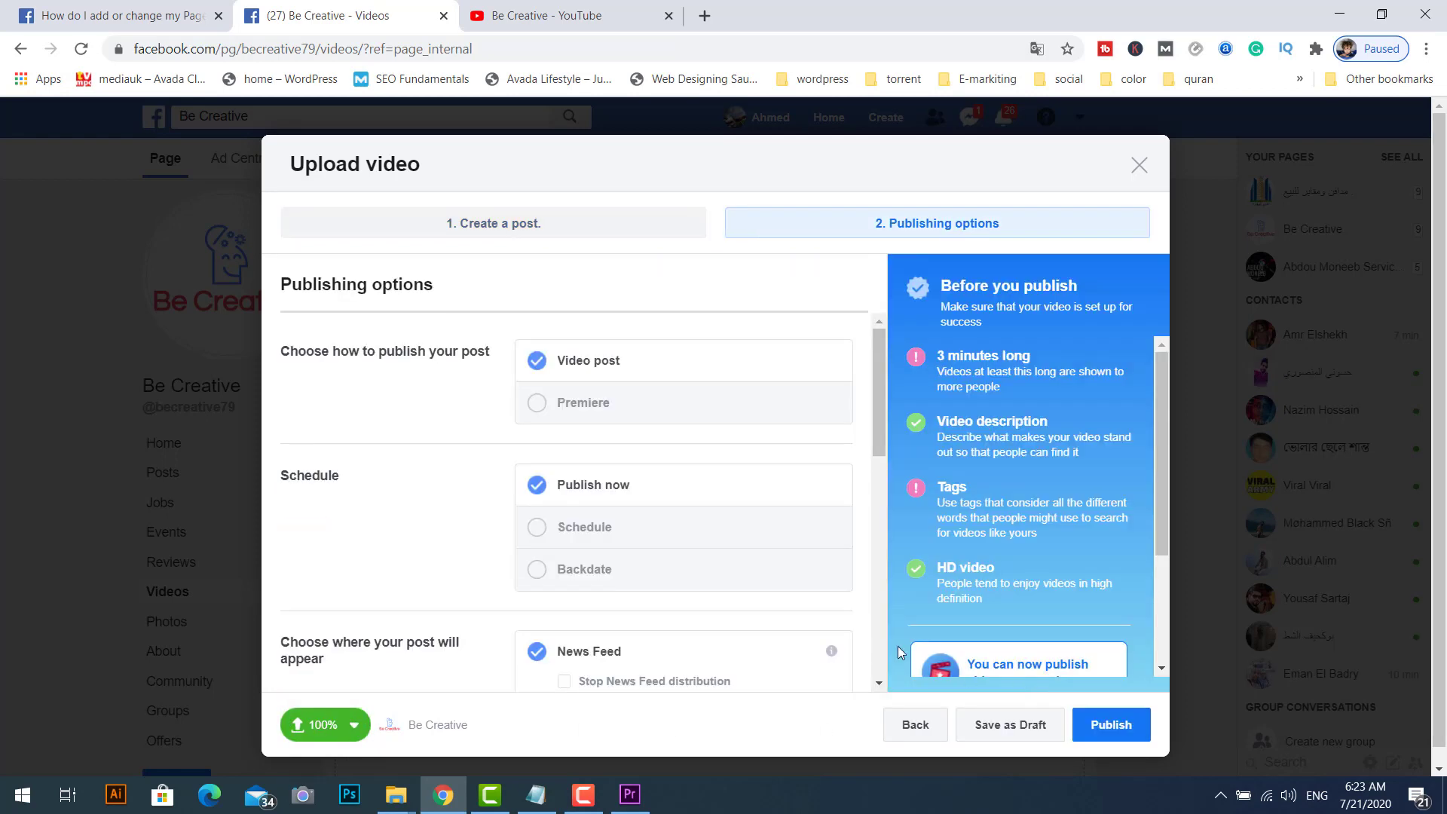
left_click(1110, 725)
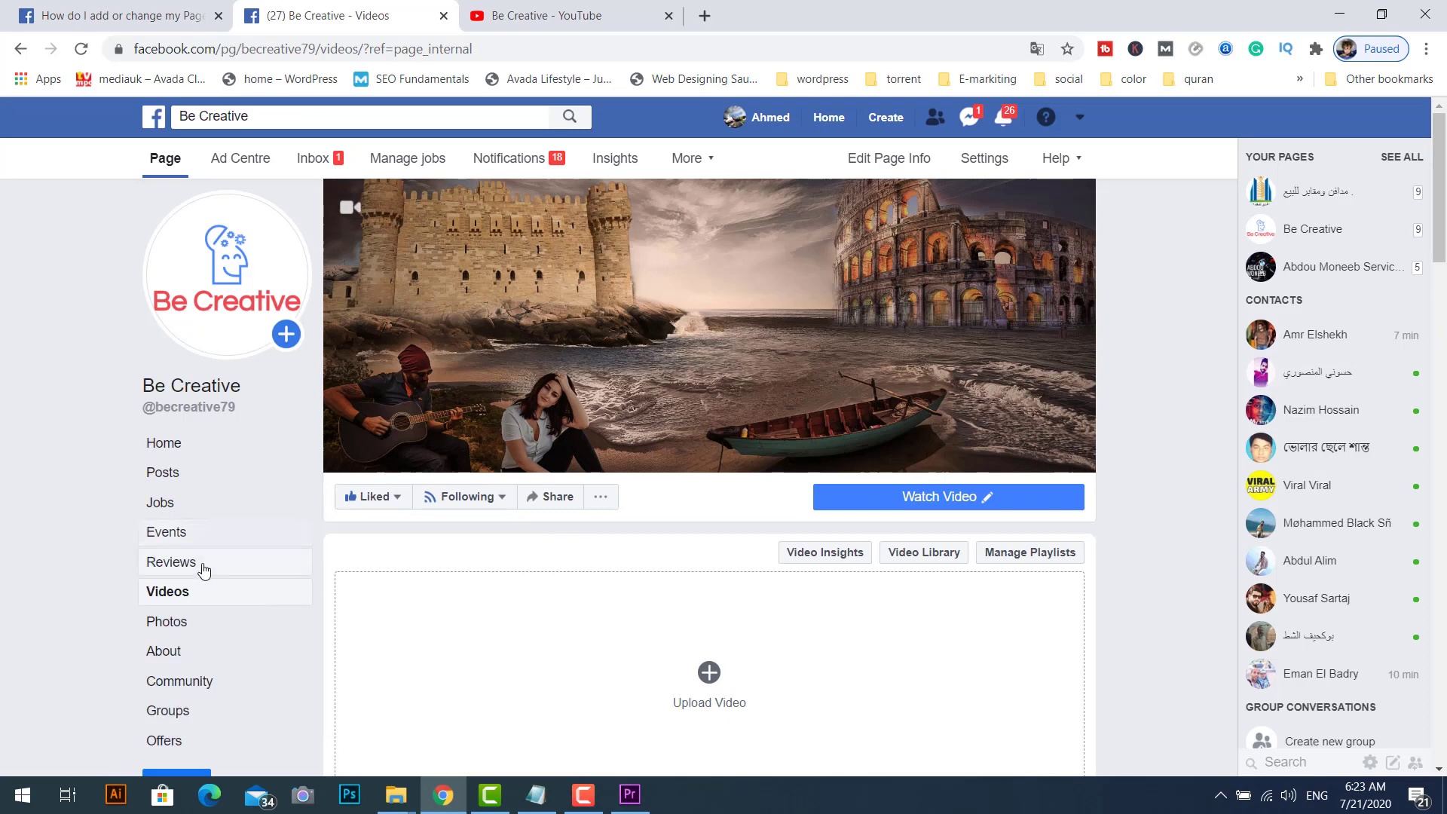
scroll(989, 560, "down", 5)
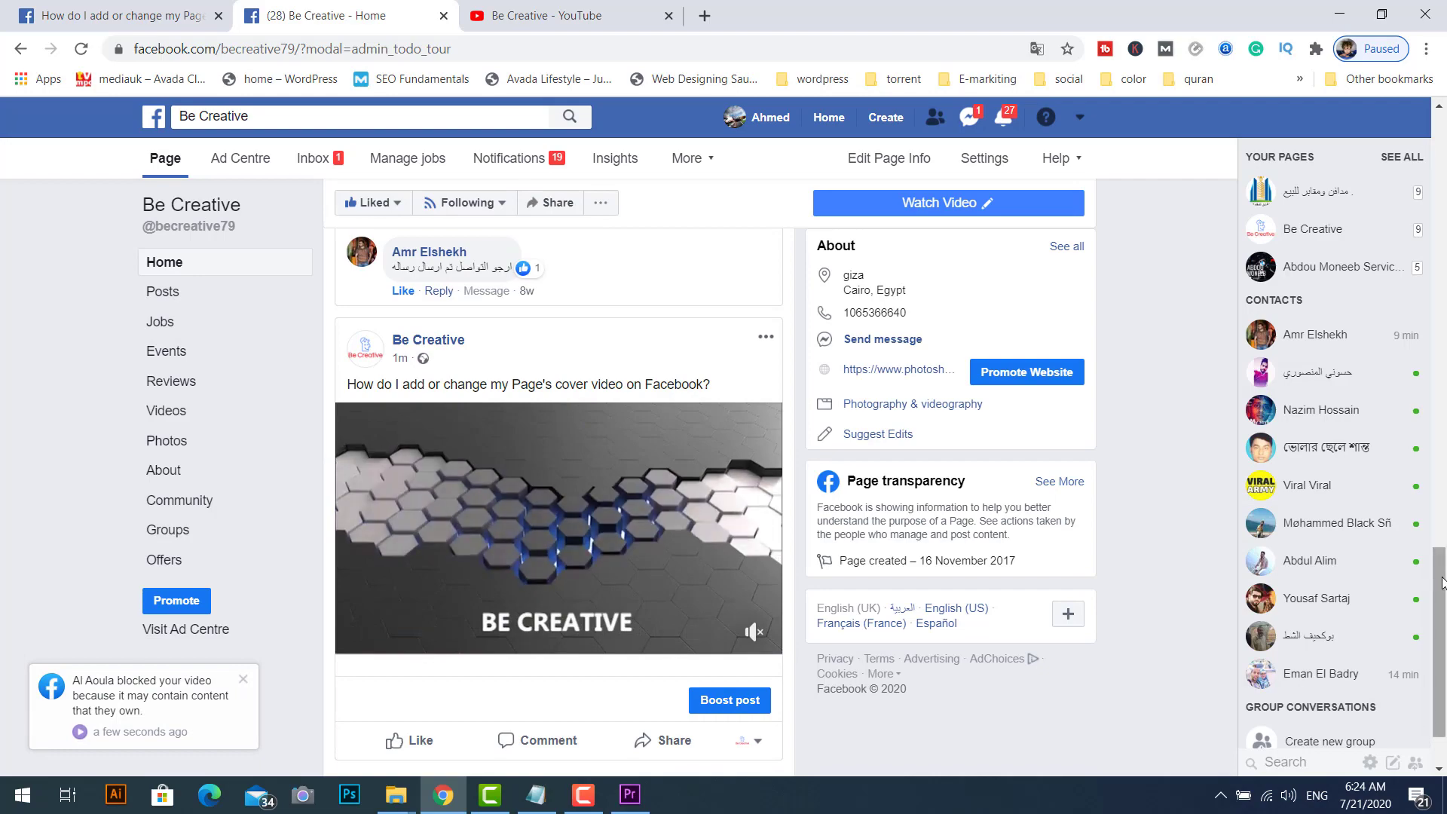
- Change the page cover to the uploaded hexagon BE CREATIVE clip from the page's existing videos
scroll(1443, 581, "up", 10)
left_click(407, 215)
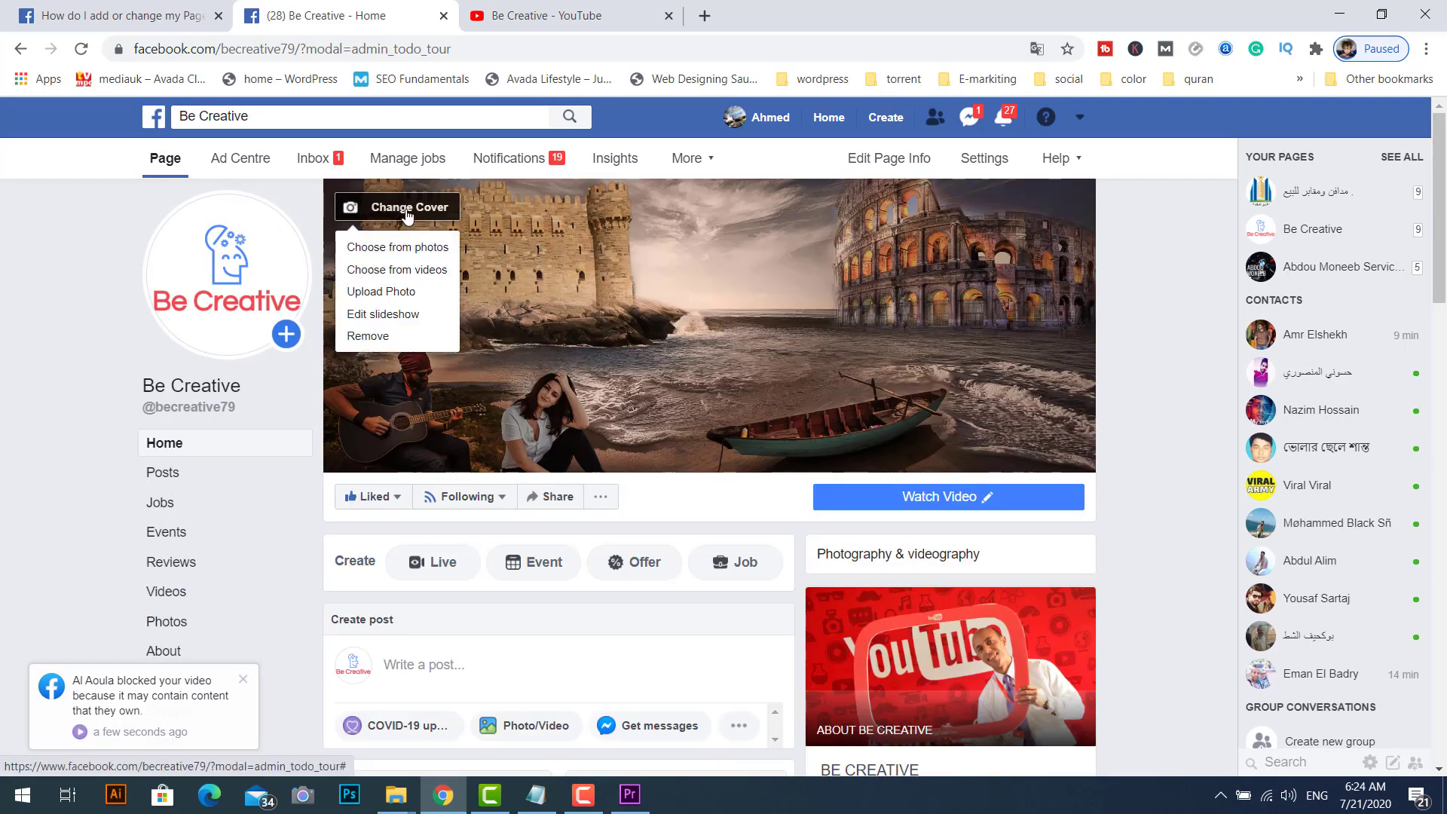
left_click(448, 276)
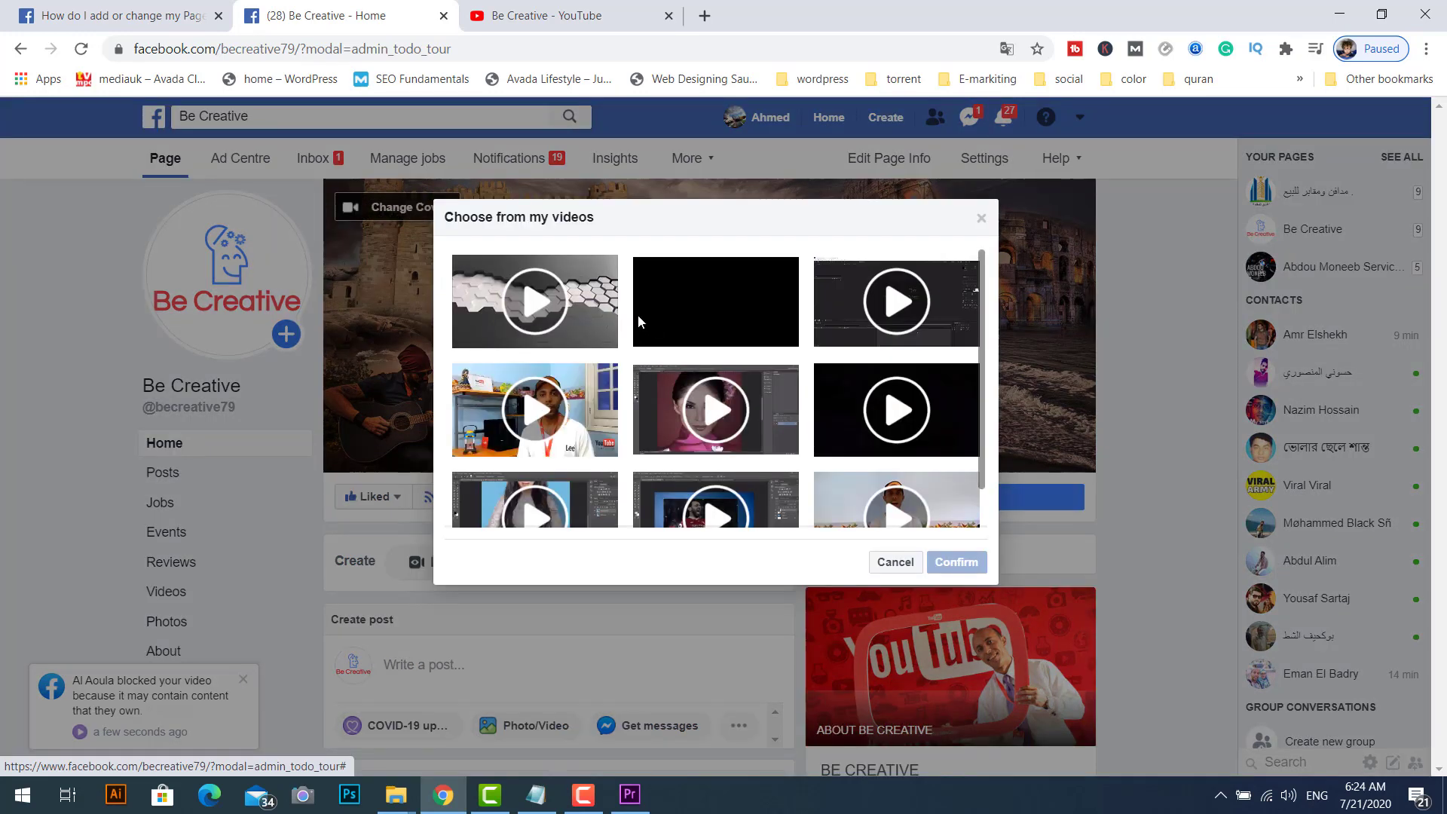
left_click(557, 292)
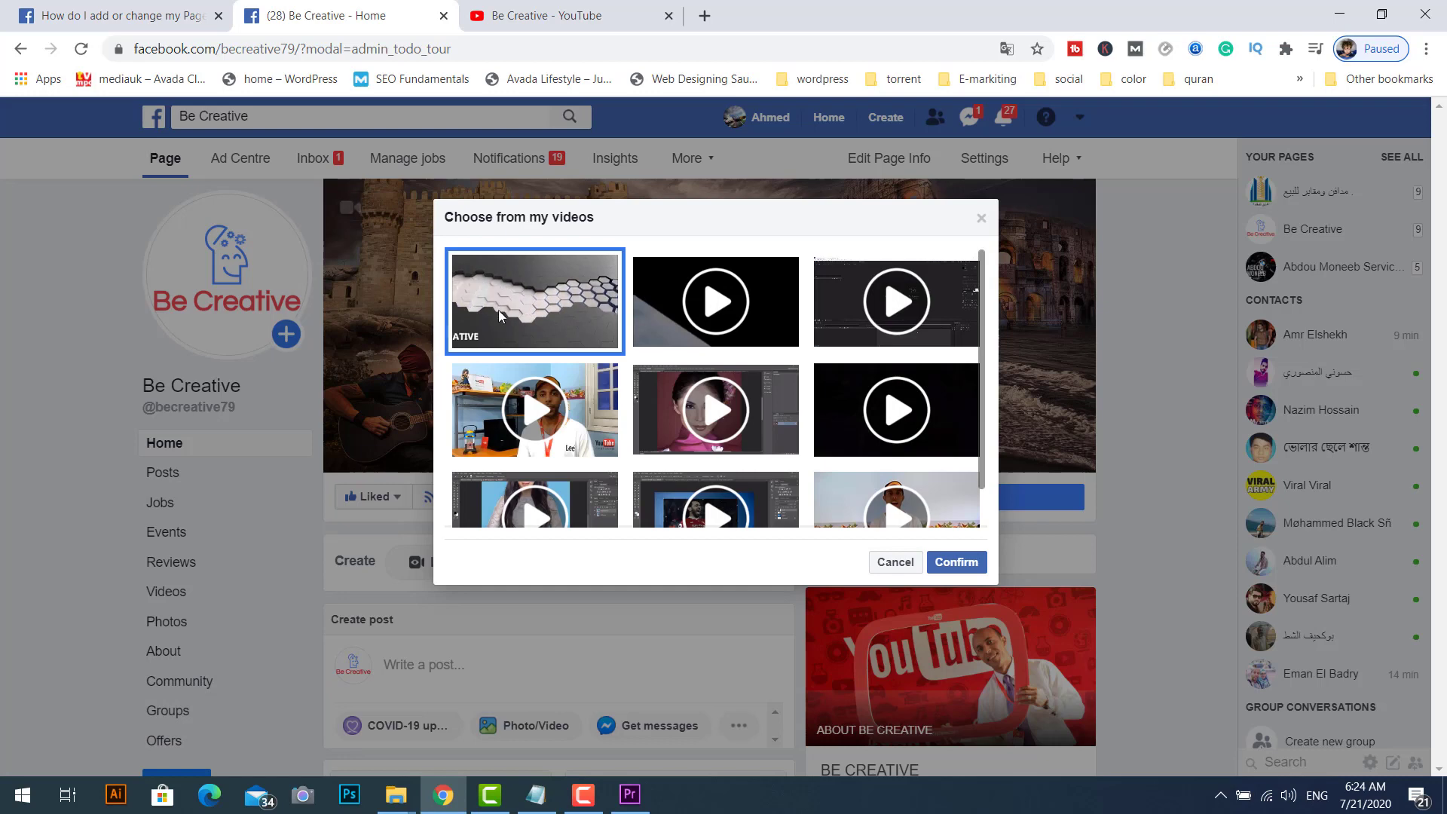
left_click(955, 564)
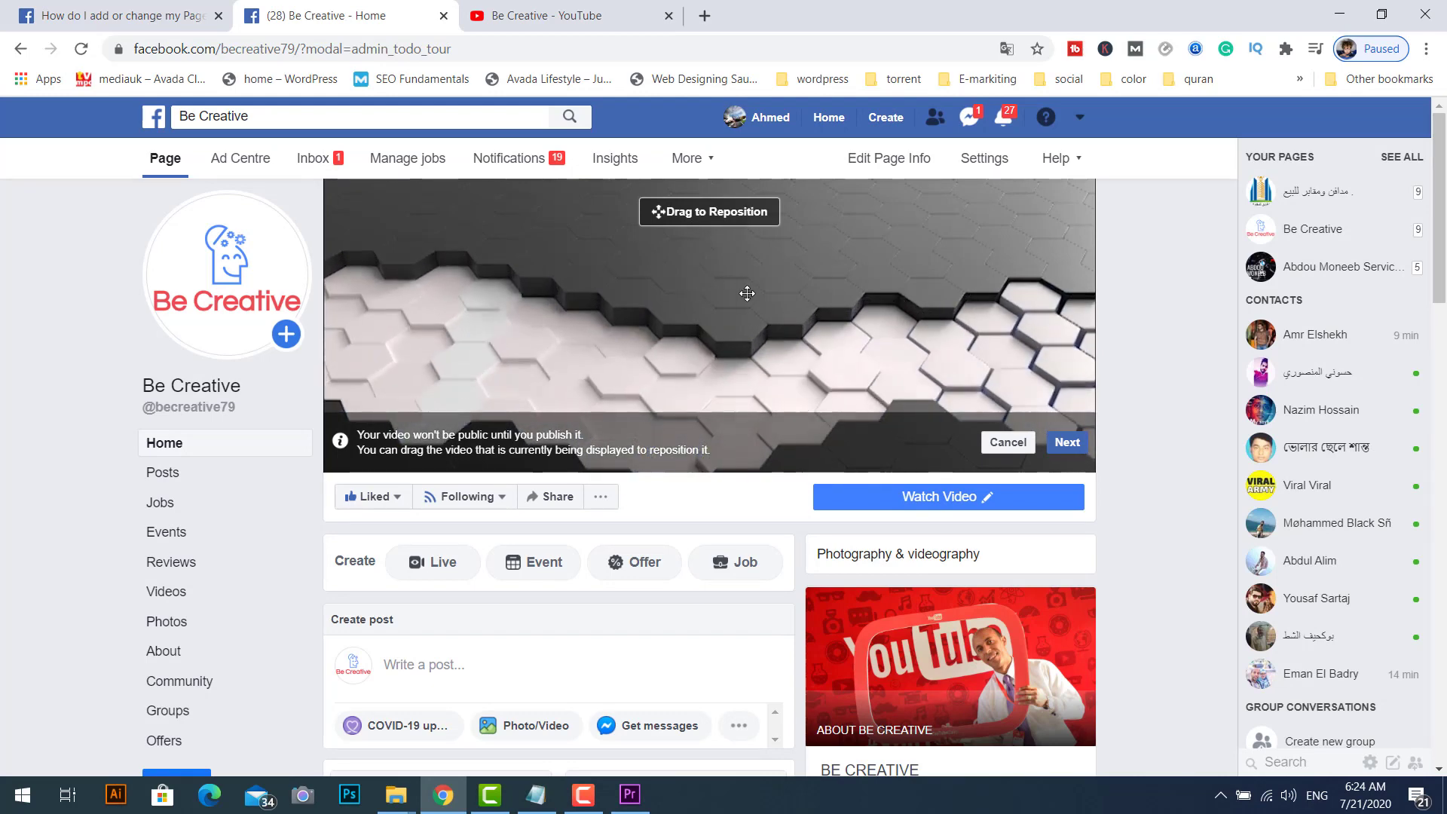
- Shift the cover video slightly upward in its frame and publish it as the page cover
left_click_drag(743, 294, 748, 262)
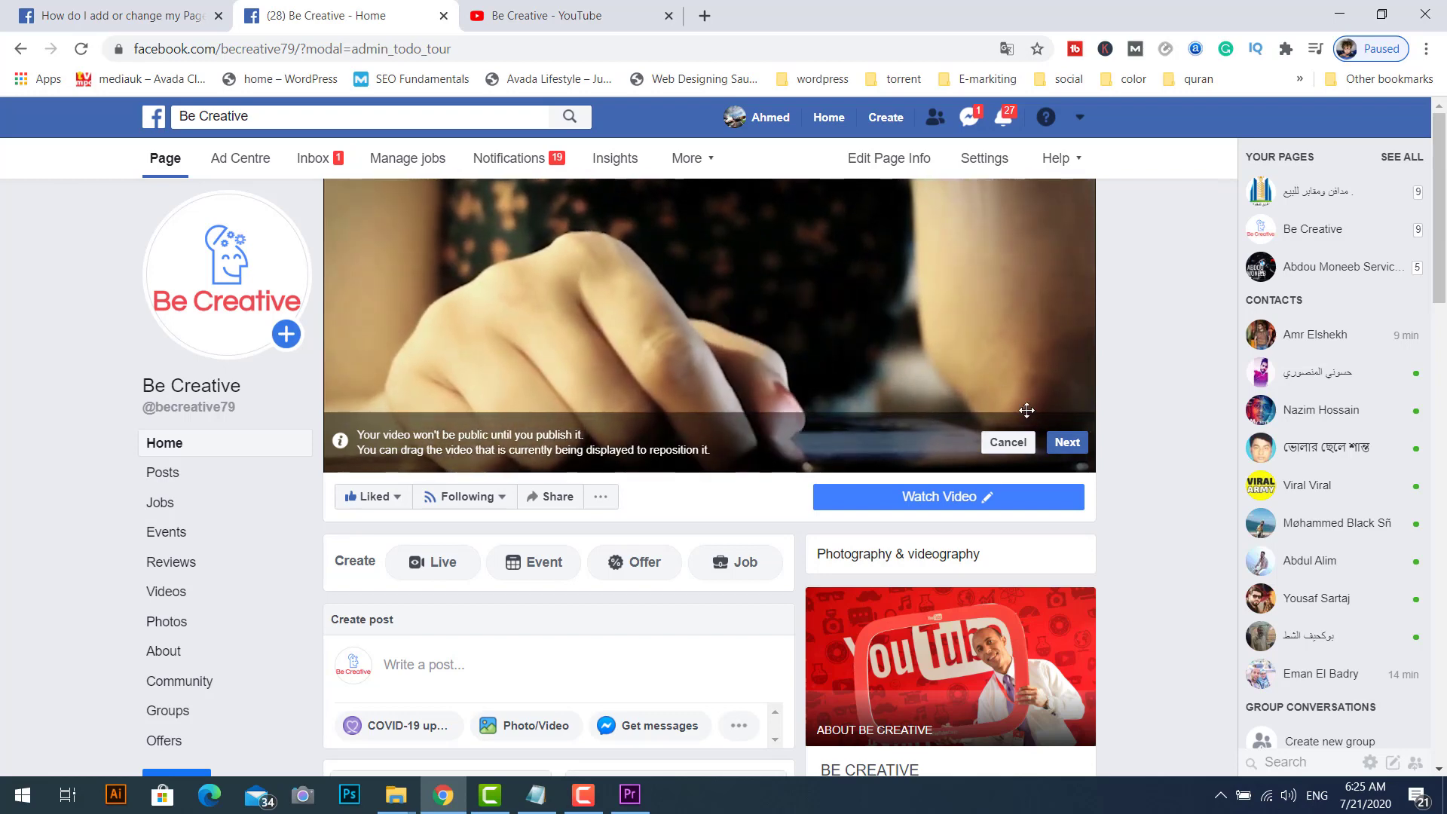
left_click(1067, 442)
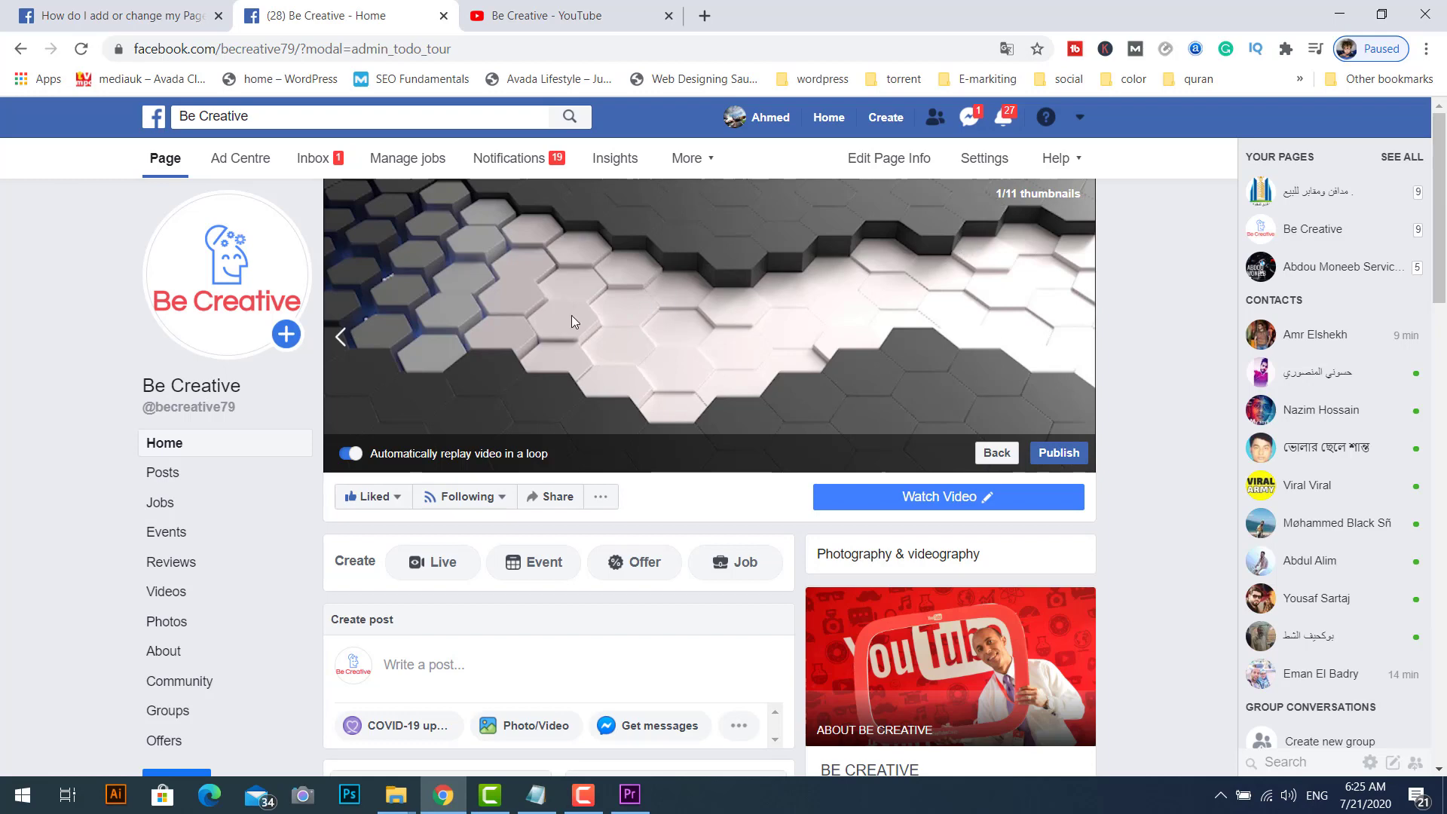
left_click(1065, 455)
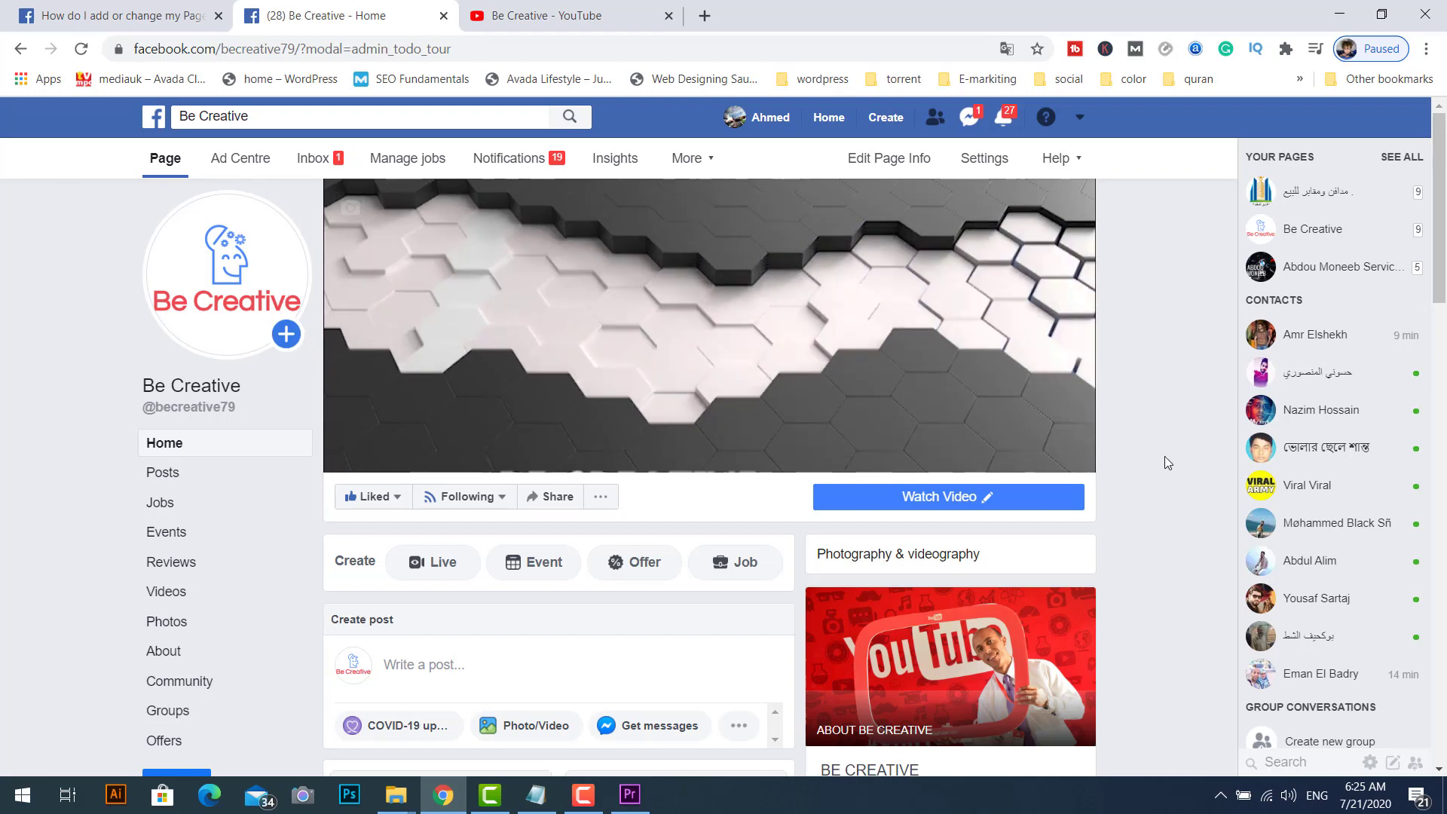
- Lower the playback volume of the published cover video
mouse_move(1069, 431)
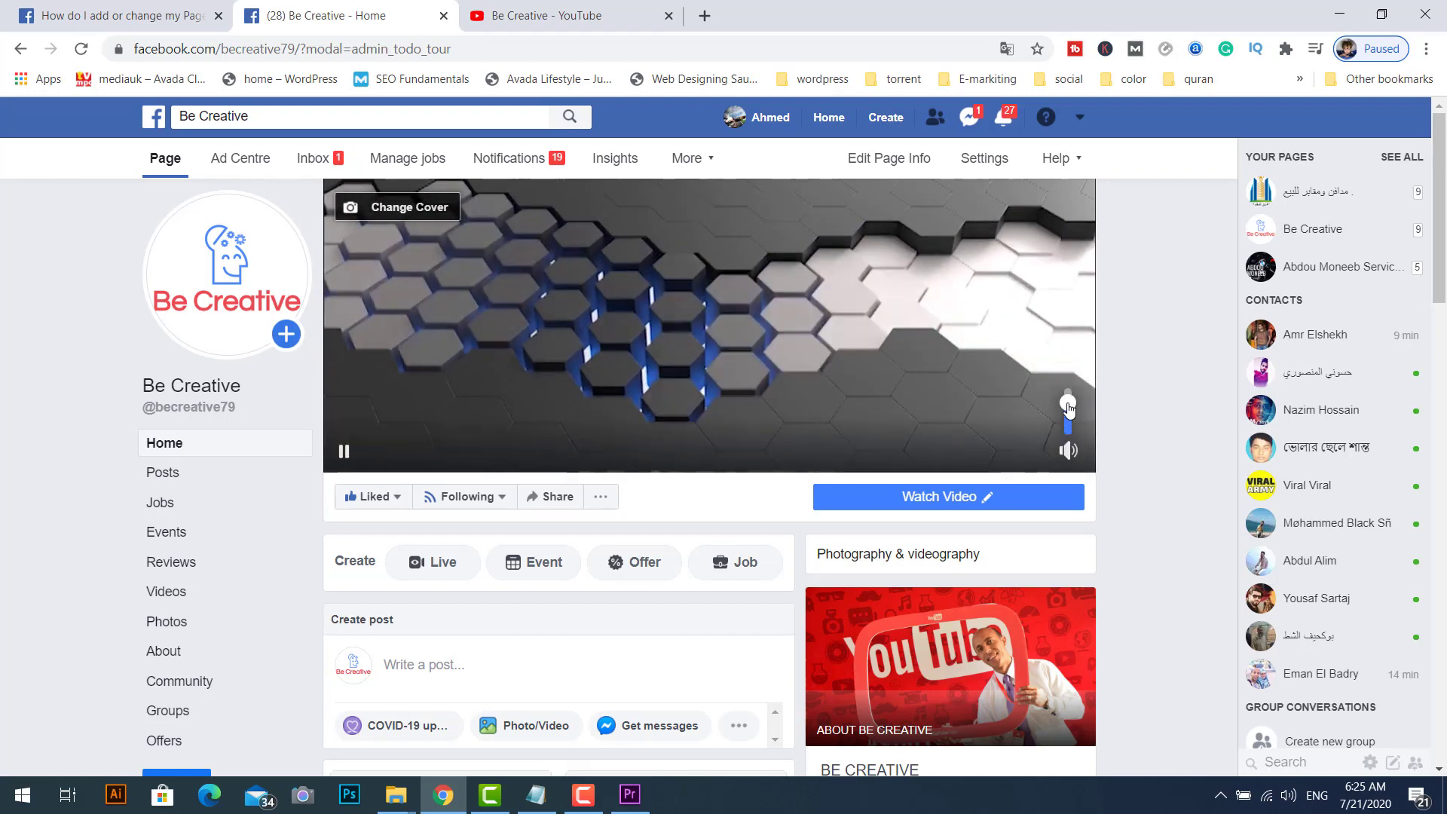
left_click(1069, 429)
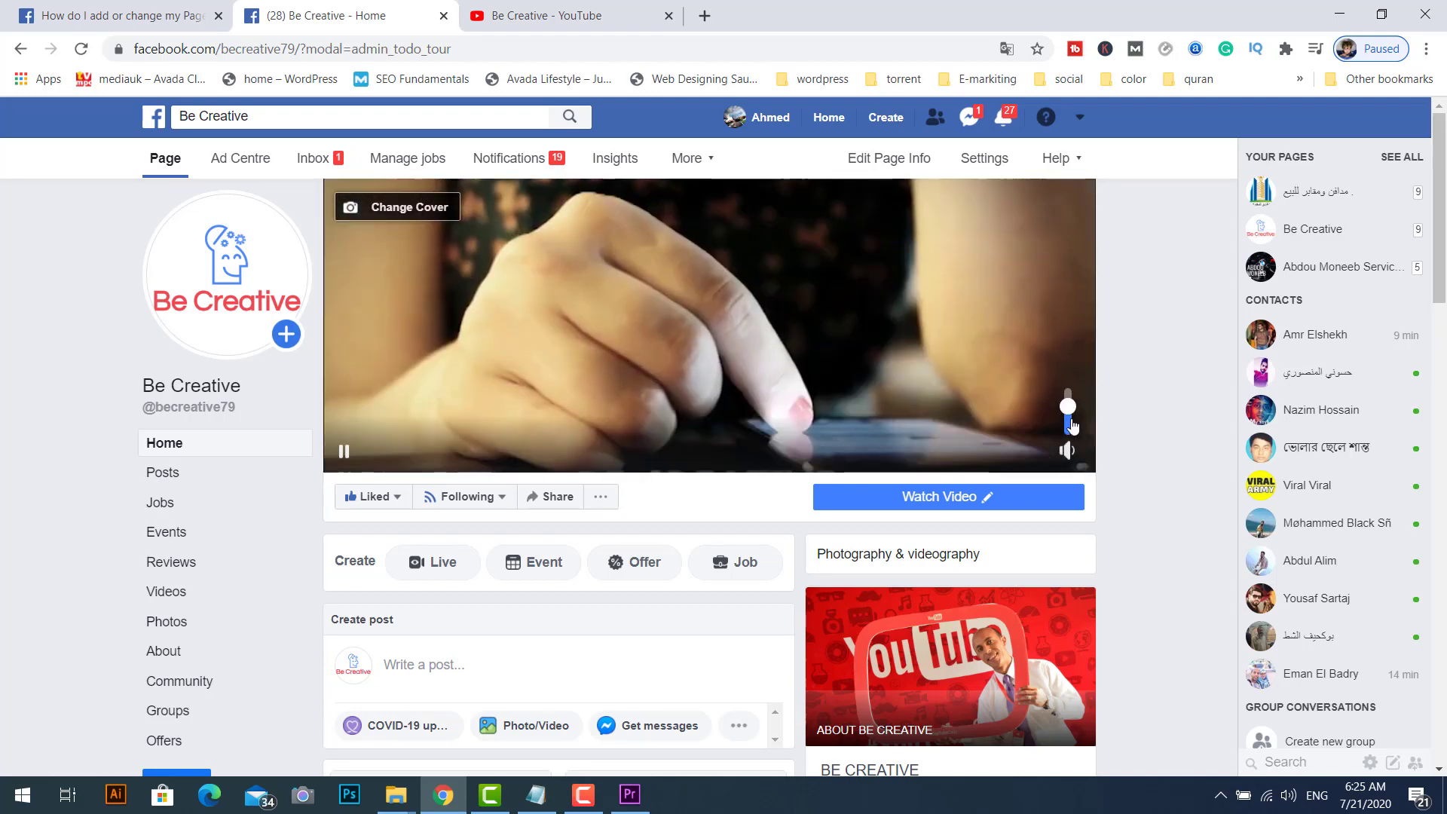